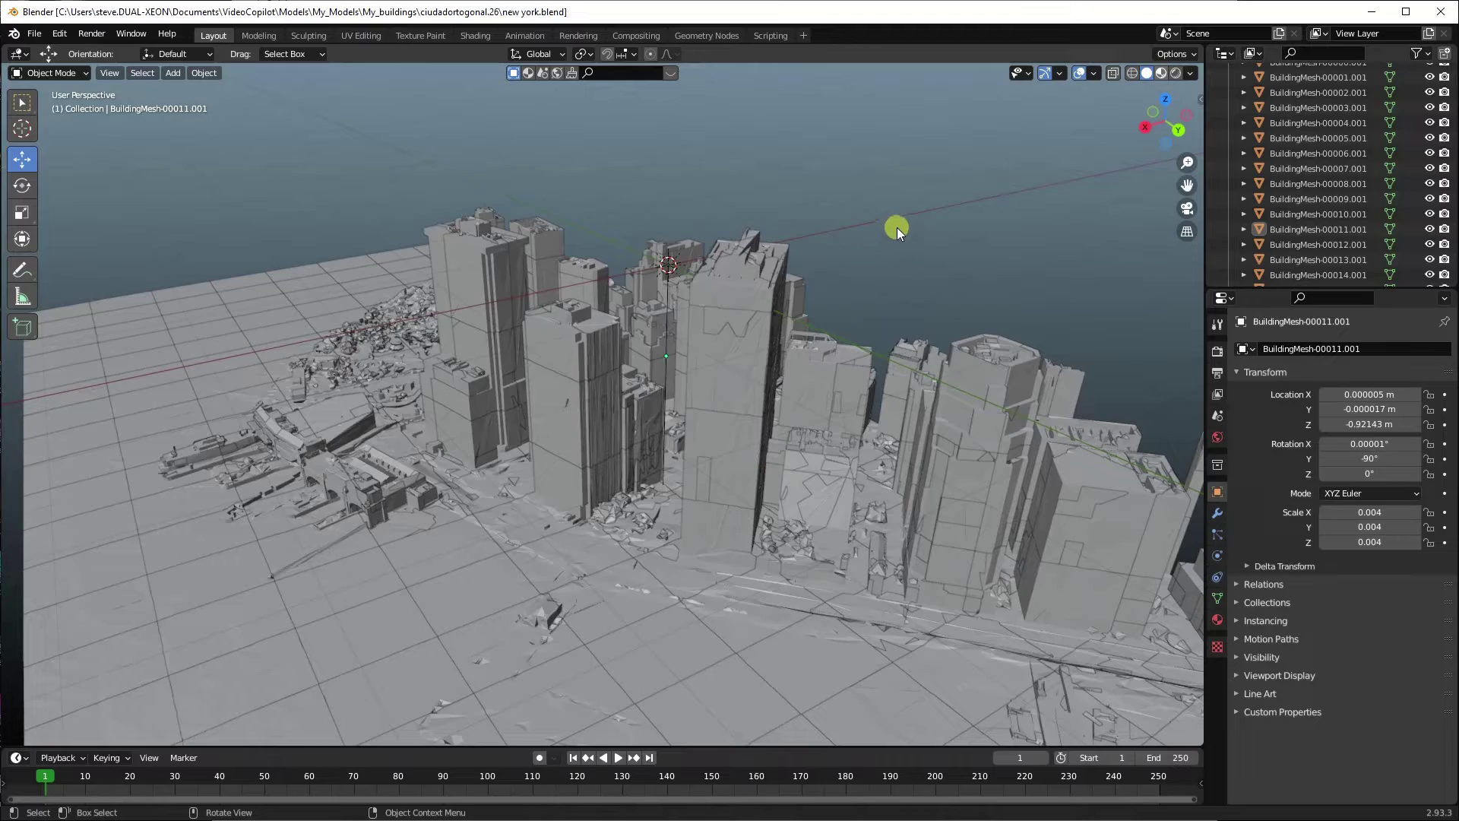
Switch the viewport to Material Preview, then orbit and zoom around the textured city buildings
click(1161, 73)
mouse_move(1033, 166)
middle_down()
mouse_move(915, 252)
mouse_move(938, 227)
mouse_move(1037, 240)
mouse_move(1112, 280)
mouse_move(1123, 372)
mouse_move(1015, 390)
mouse_move(942, 336)
mouse_move(891, 221)
mouse_move(1010, 243)
mouse_move(1076, 221)
middle_up()
scroll(891, 221, up, 3)
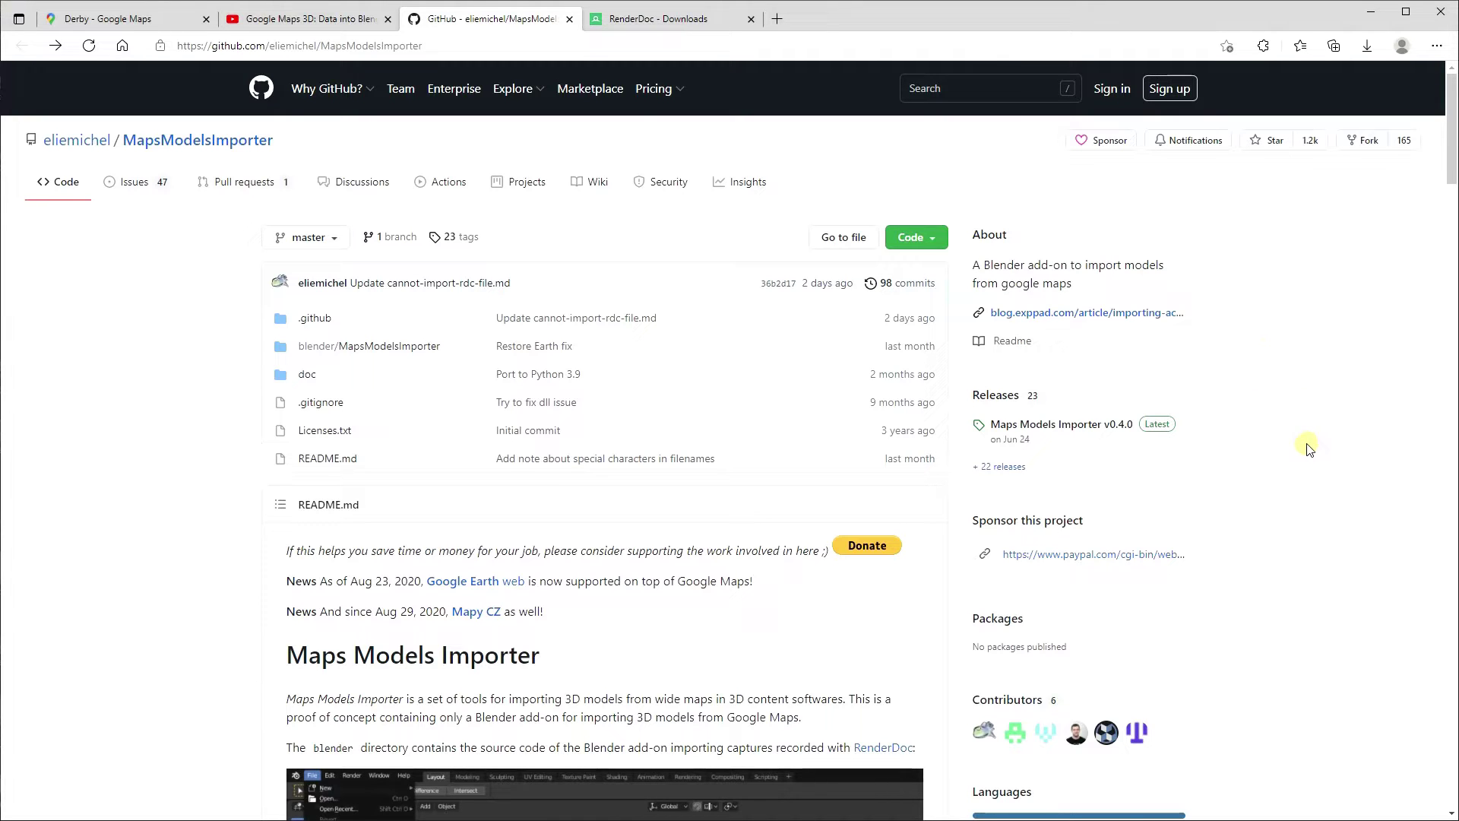
Open the Maps Models Importer v0.4.0 release page and scroll to the MapsModelsImporter-v0.4.0.zip asset and back
click(467, 41)
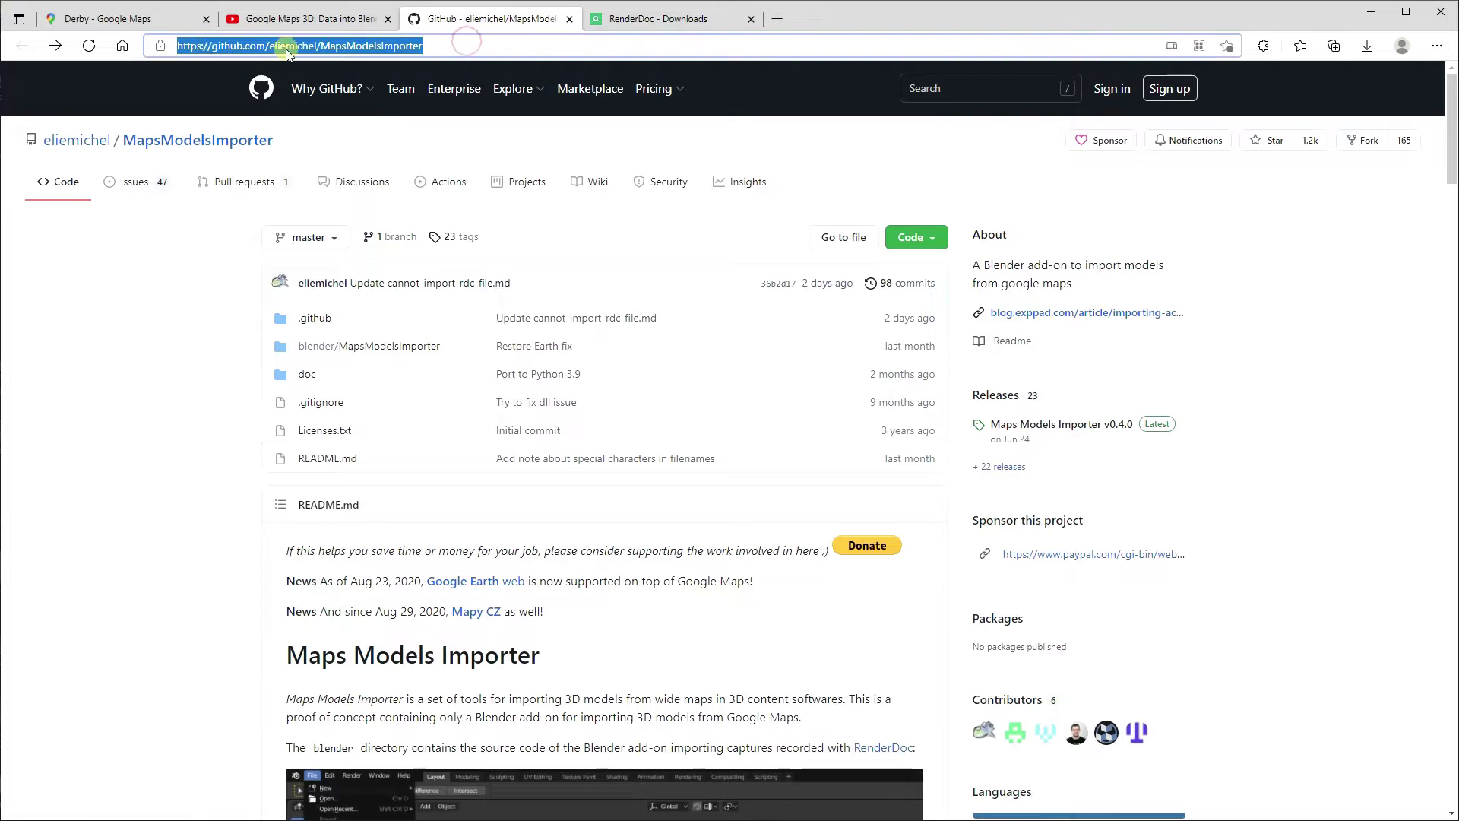
click(457, 45)
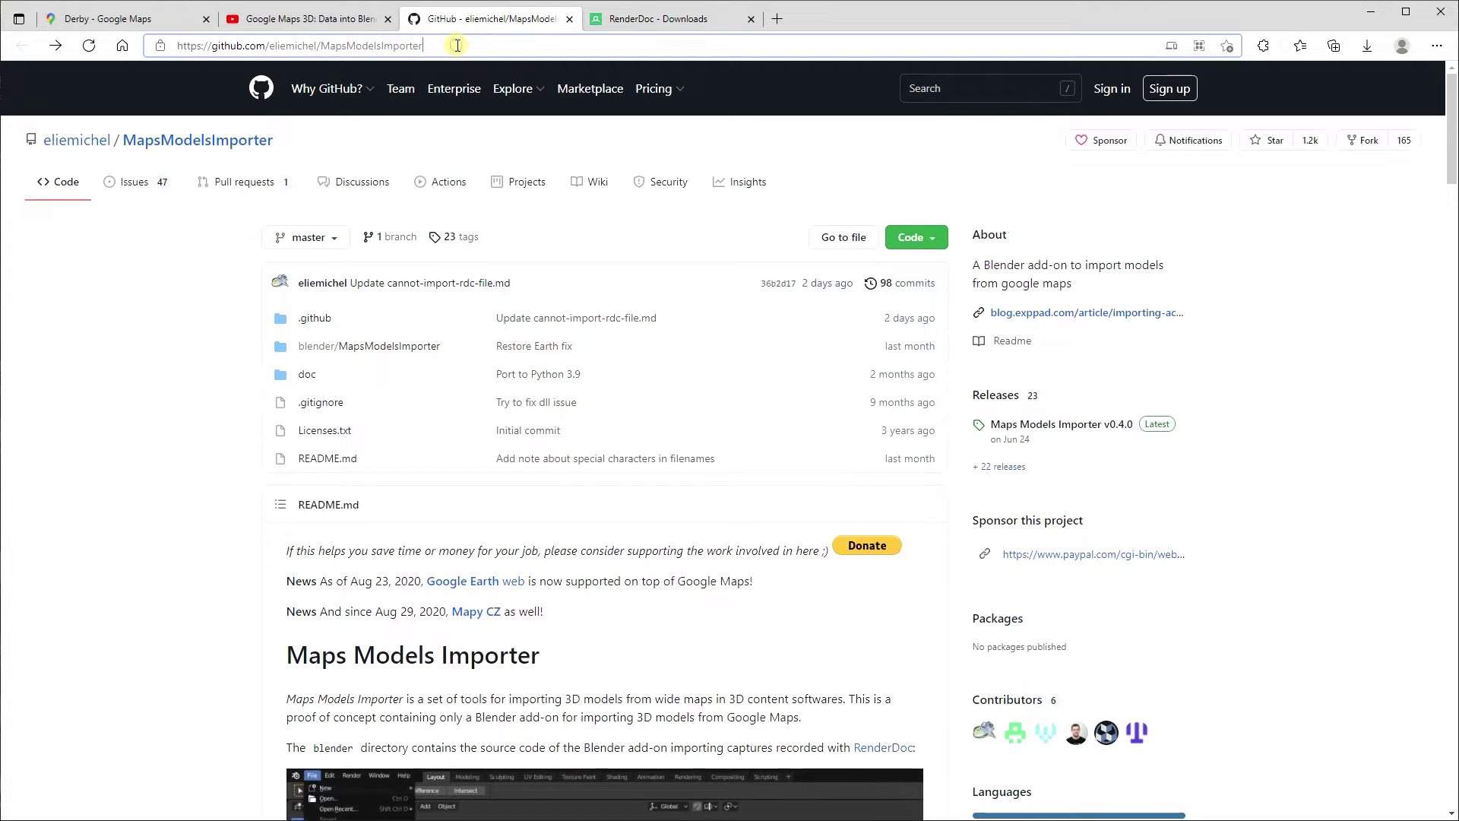
click(1102, 428)
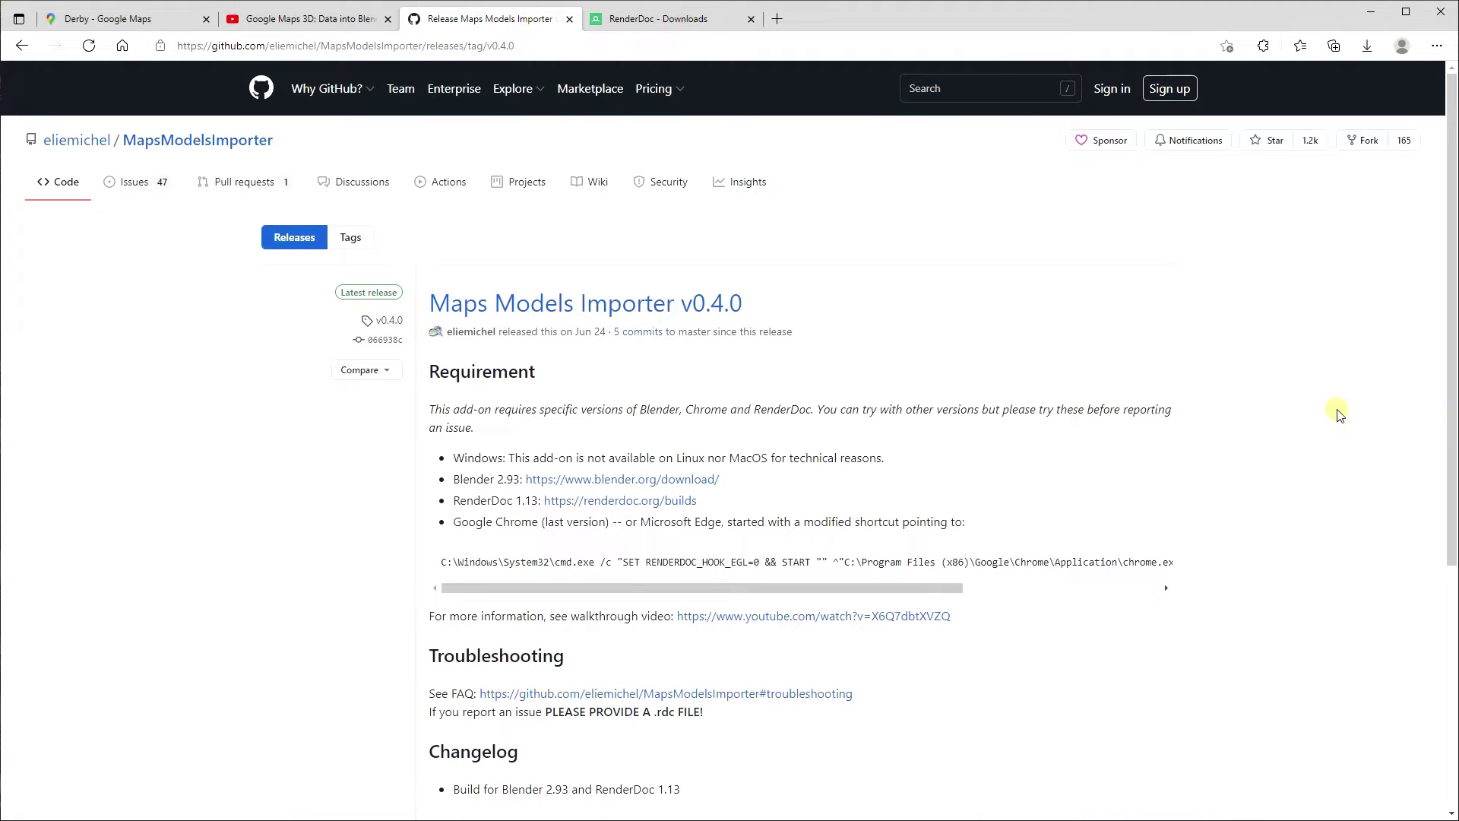
scroll(1341, 405, down, 5)
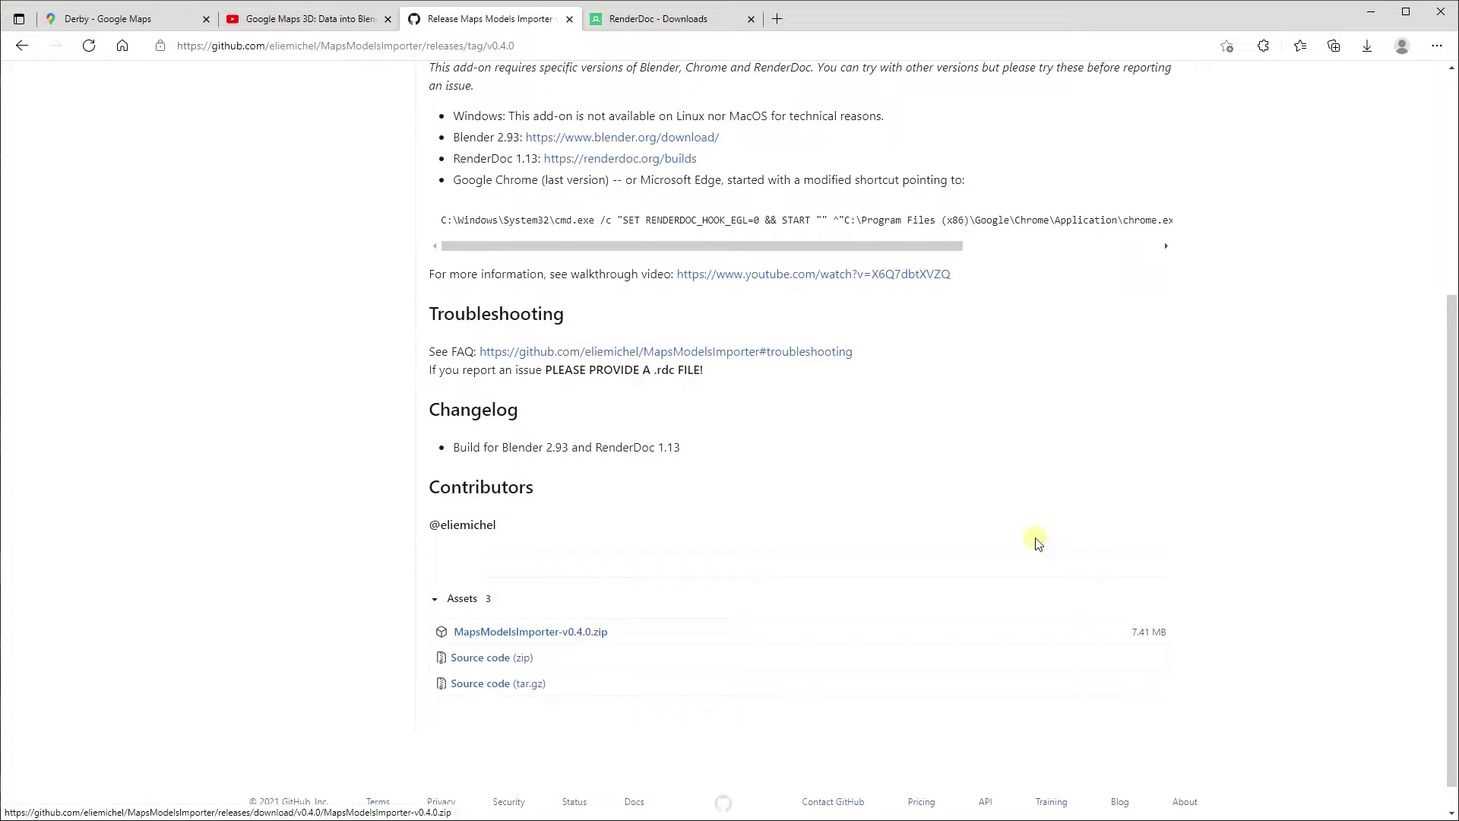
scroll(1053, 501, up, 5)
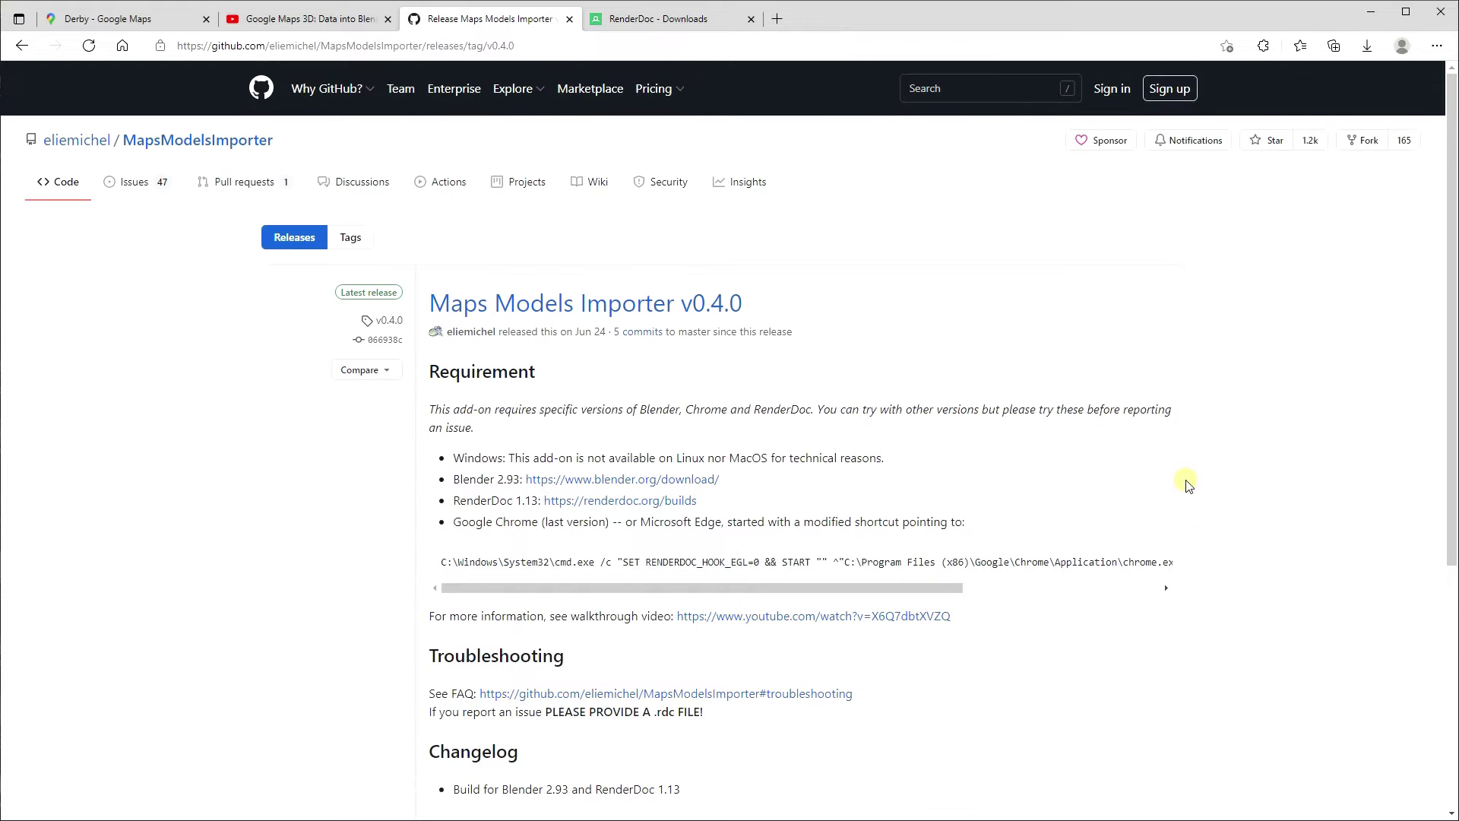
click(777, 18)
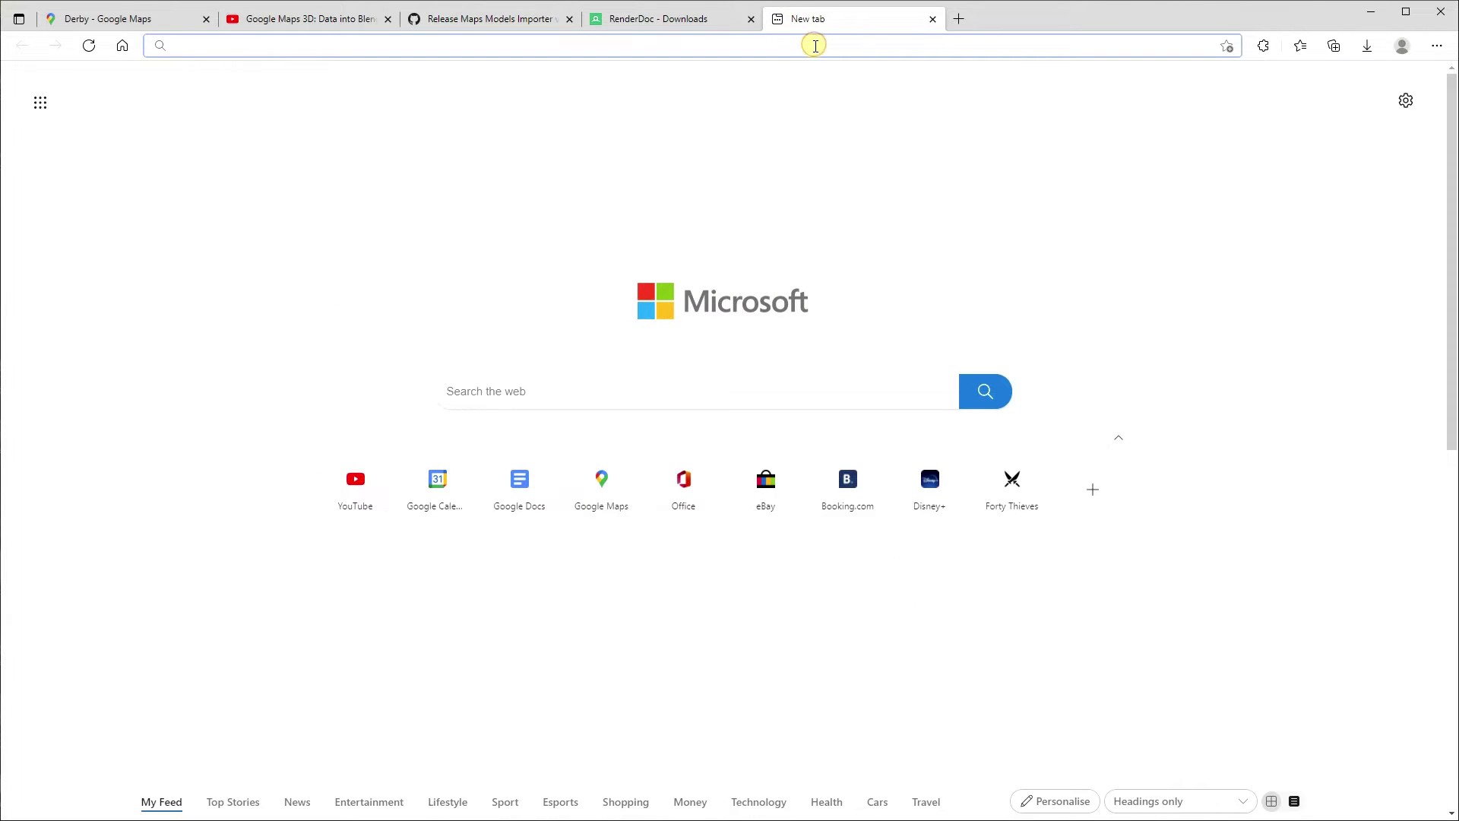
text(b)
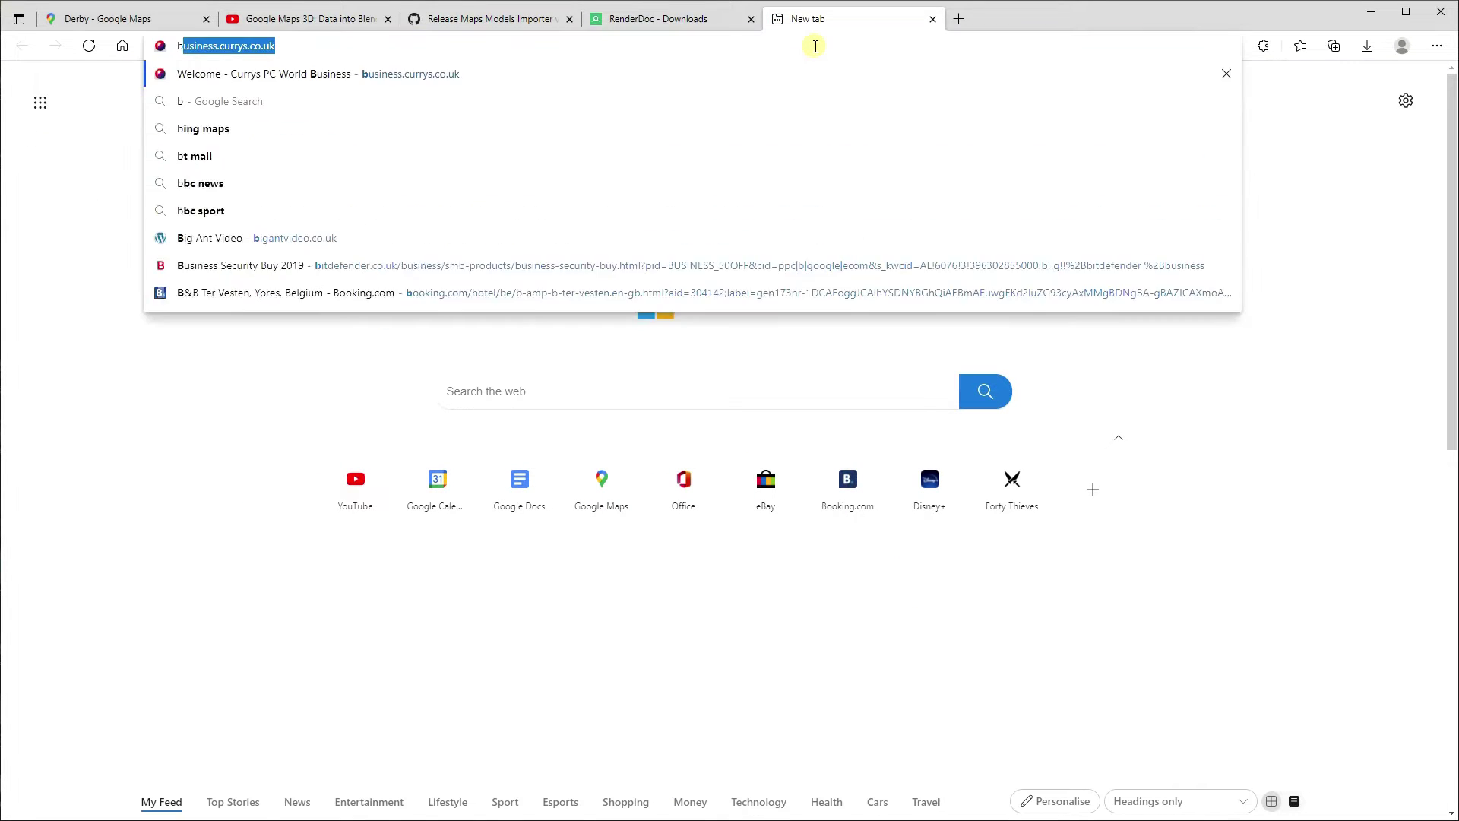
text(lender)
key(Return)
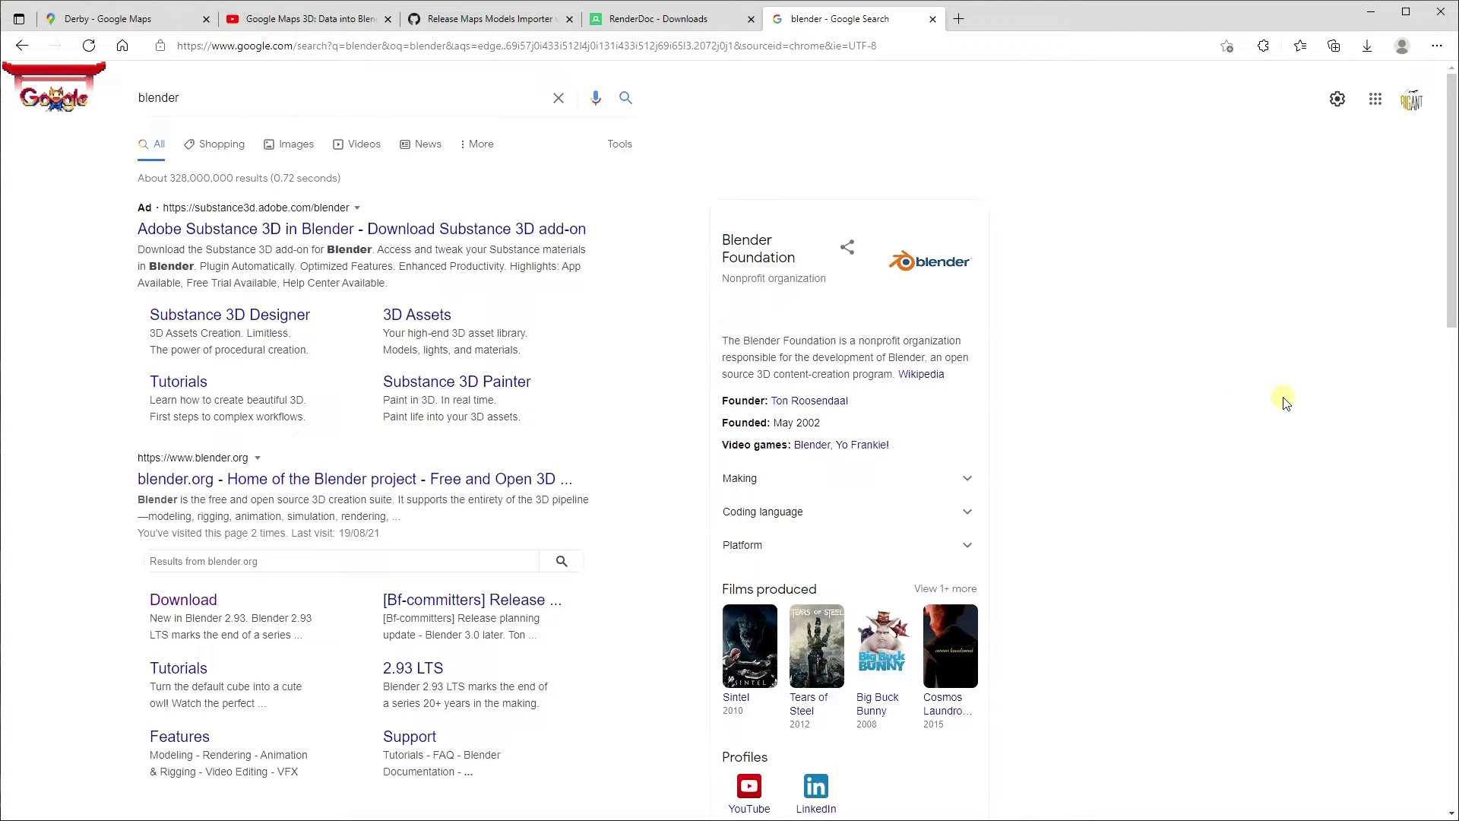
click(320, 479)
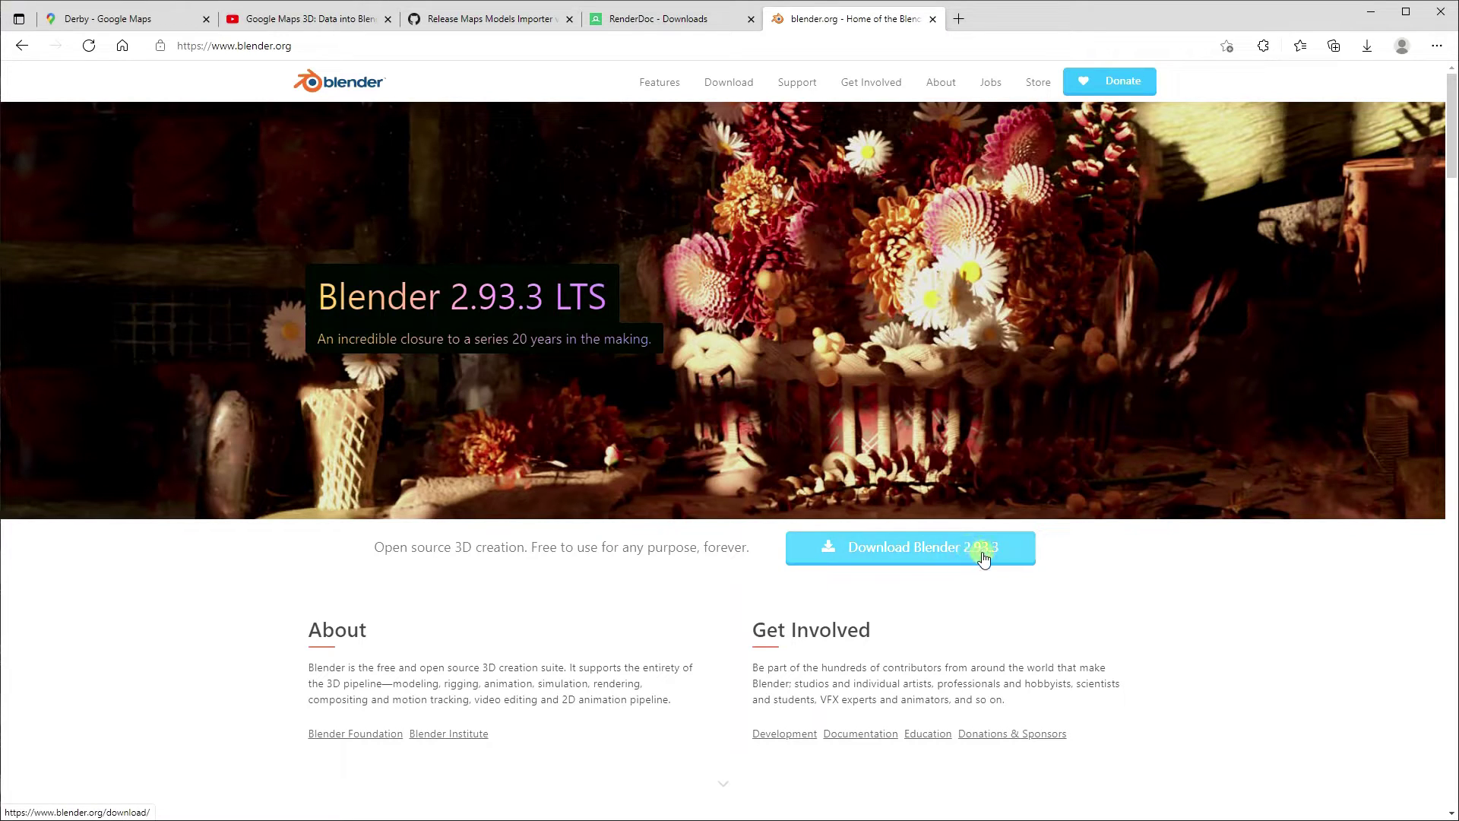
click(932, 20)
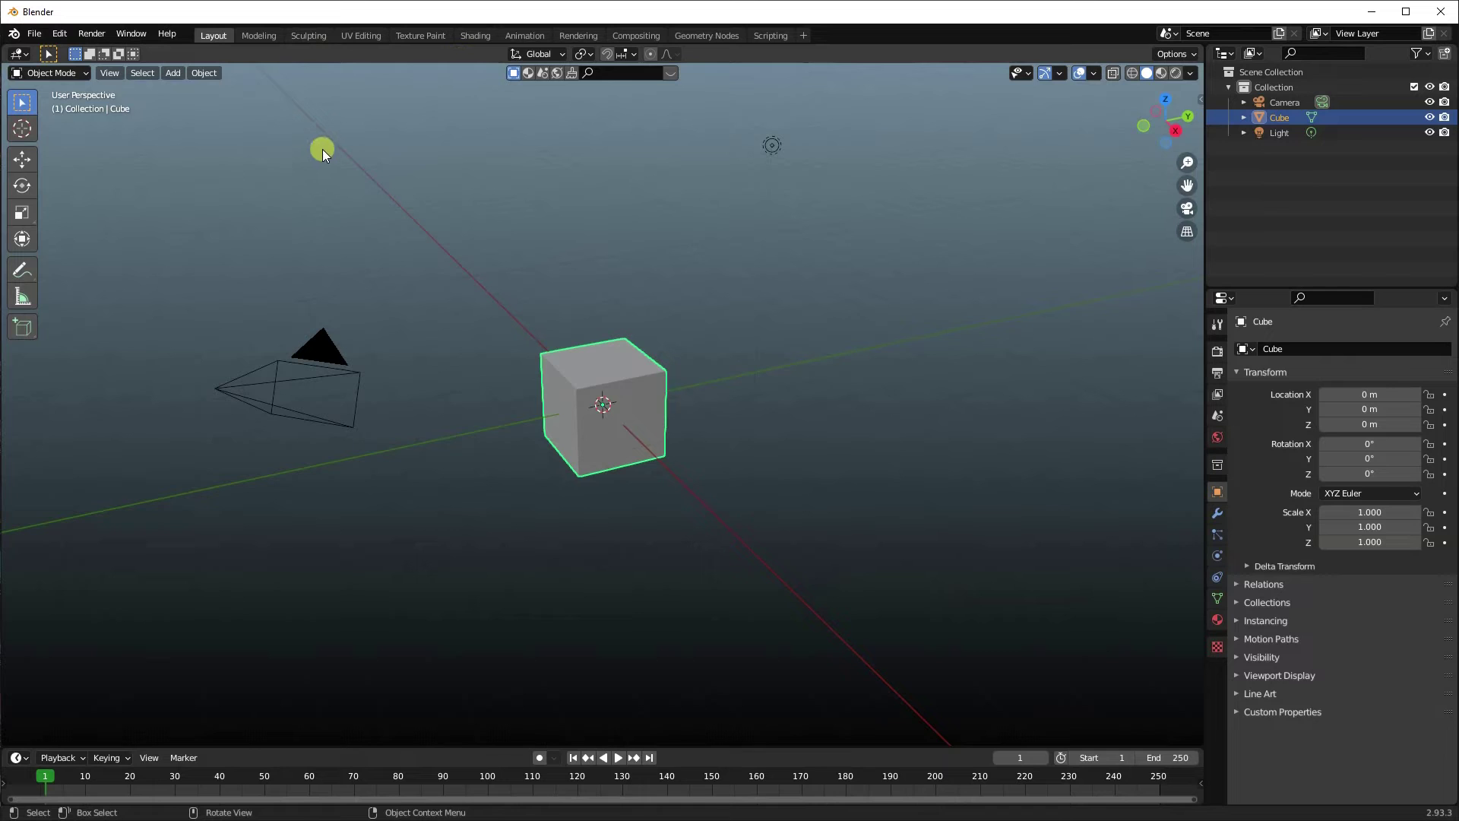
Open Preferences on the Add-ons list, browse for an add-on file, then cancel the install
click(60, 34)
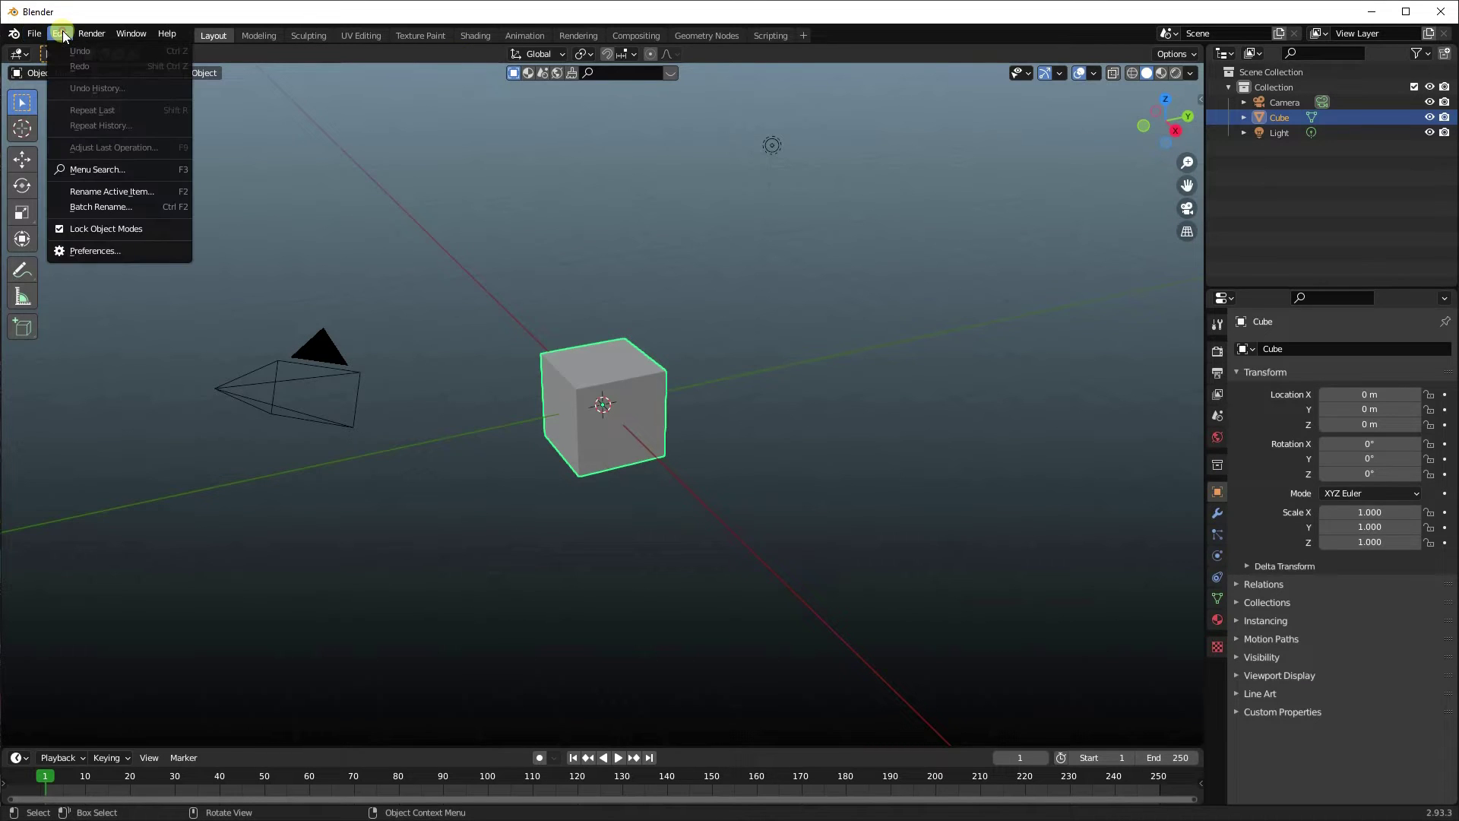
click(113, 251)
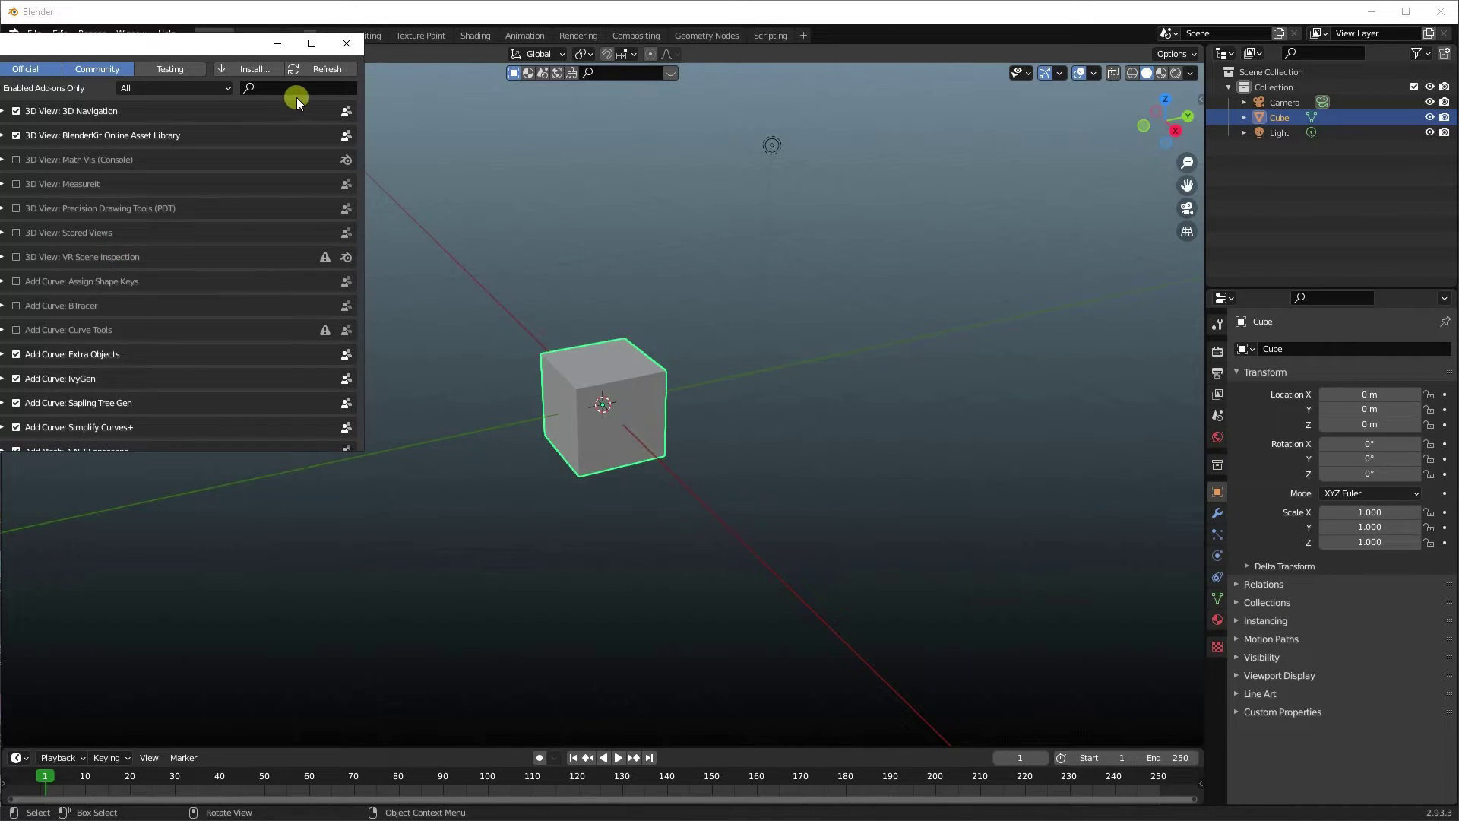
click(244, 68)
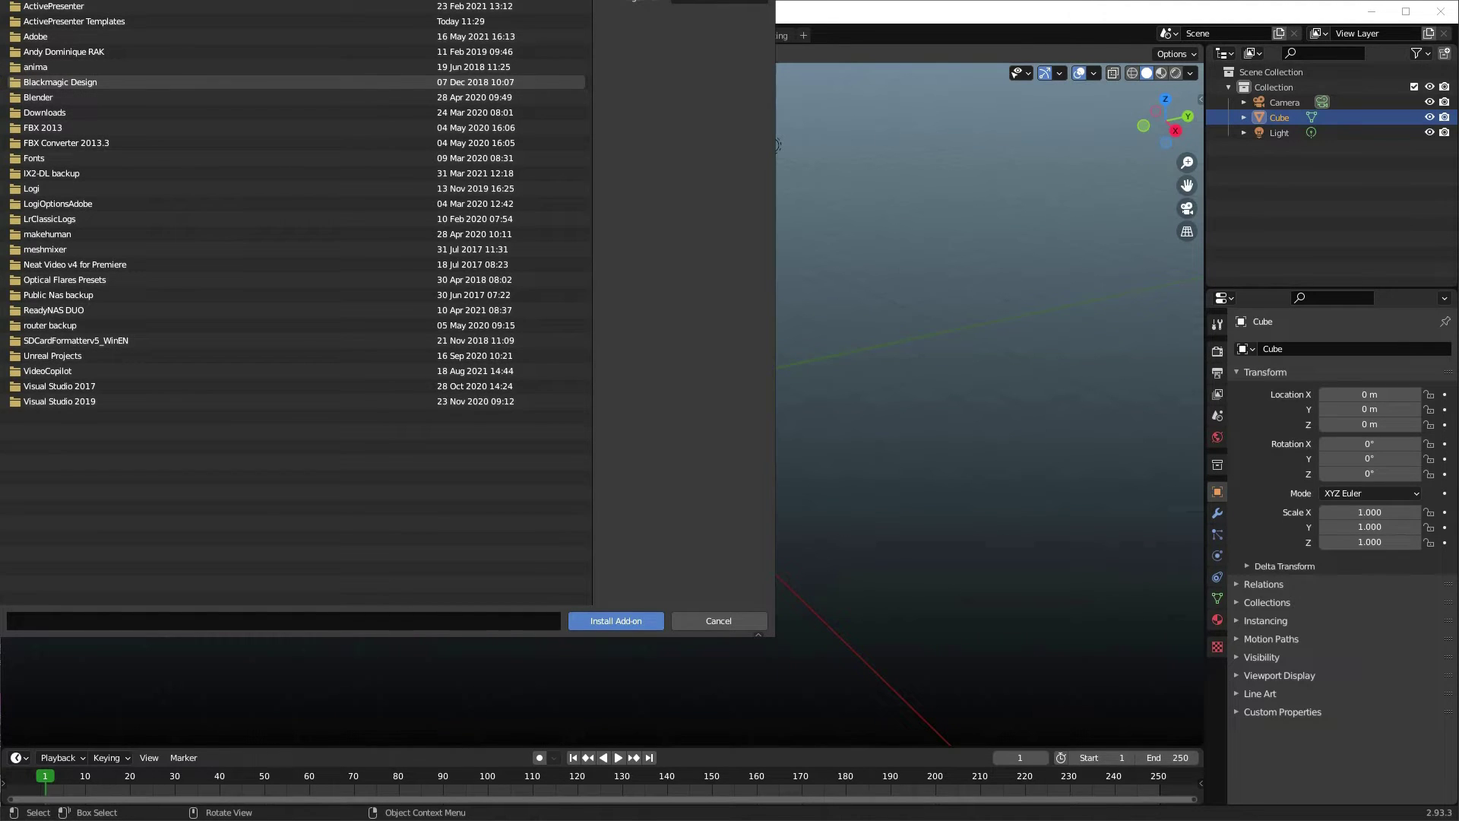
click(60, 81)
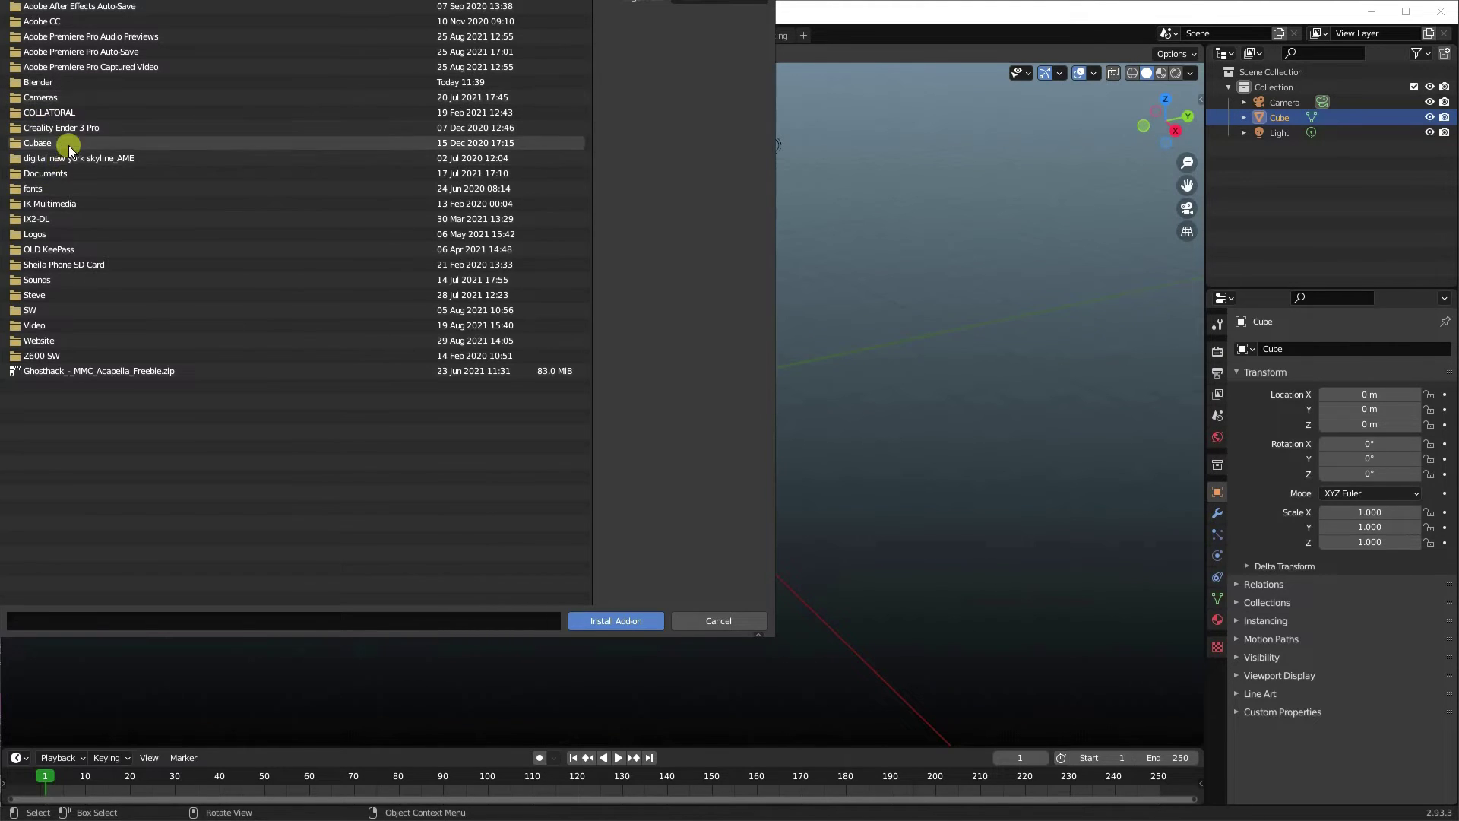
click(60, 82)
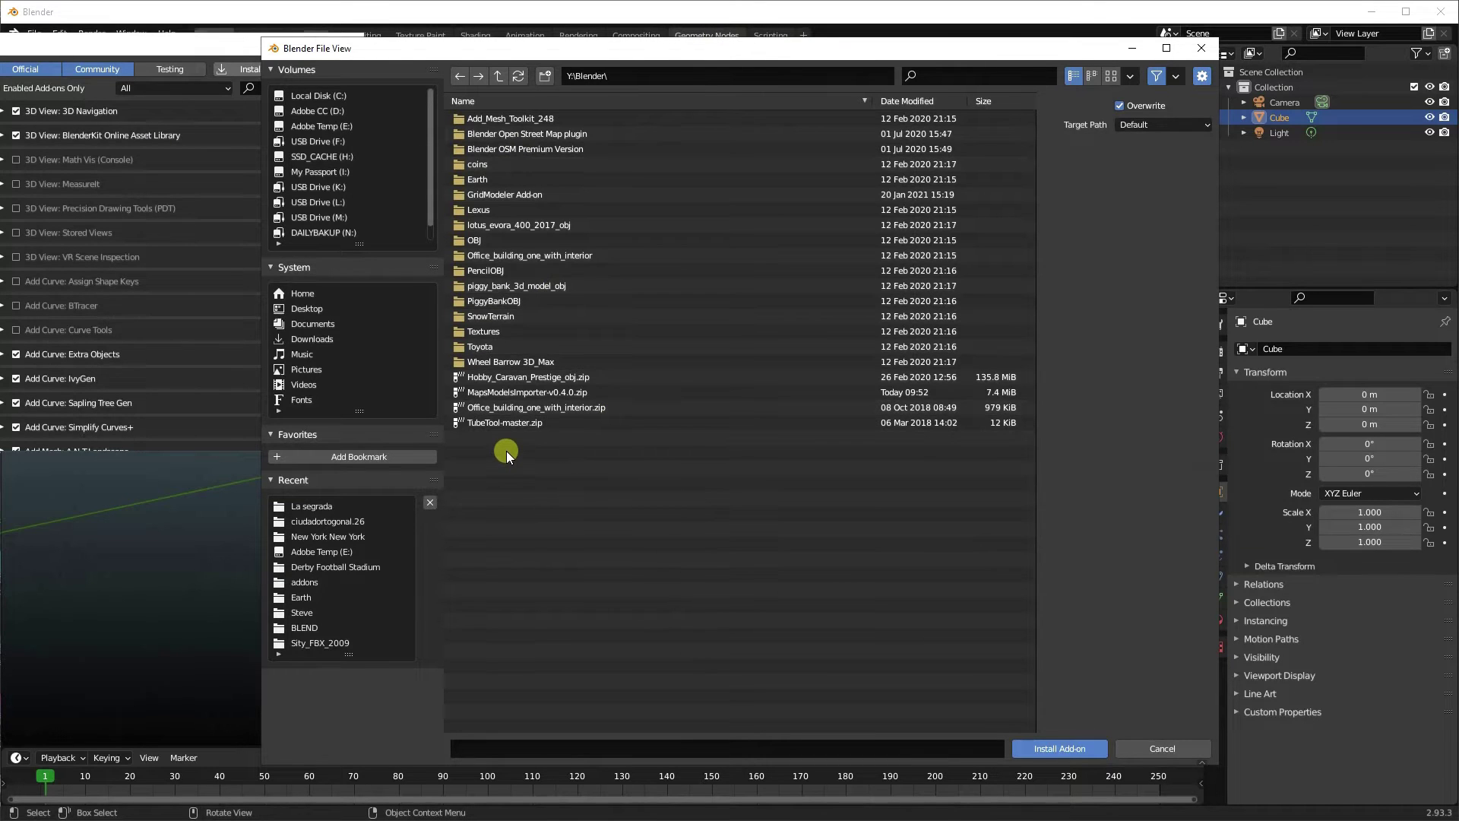
click(1162, 749)
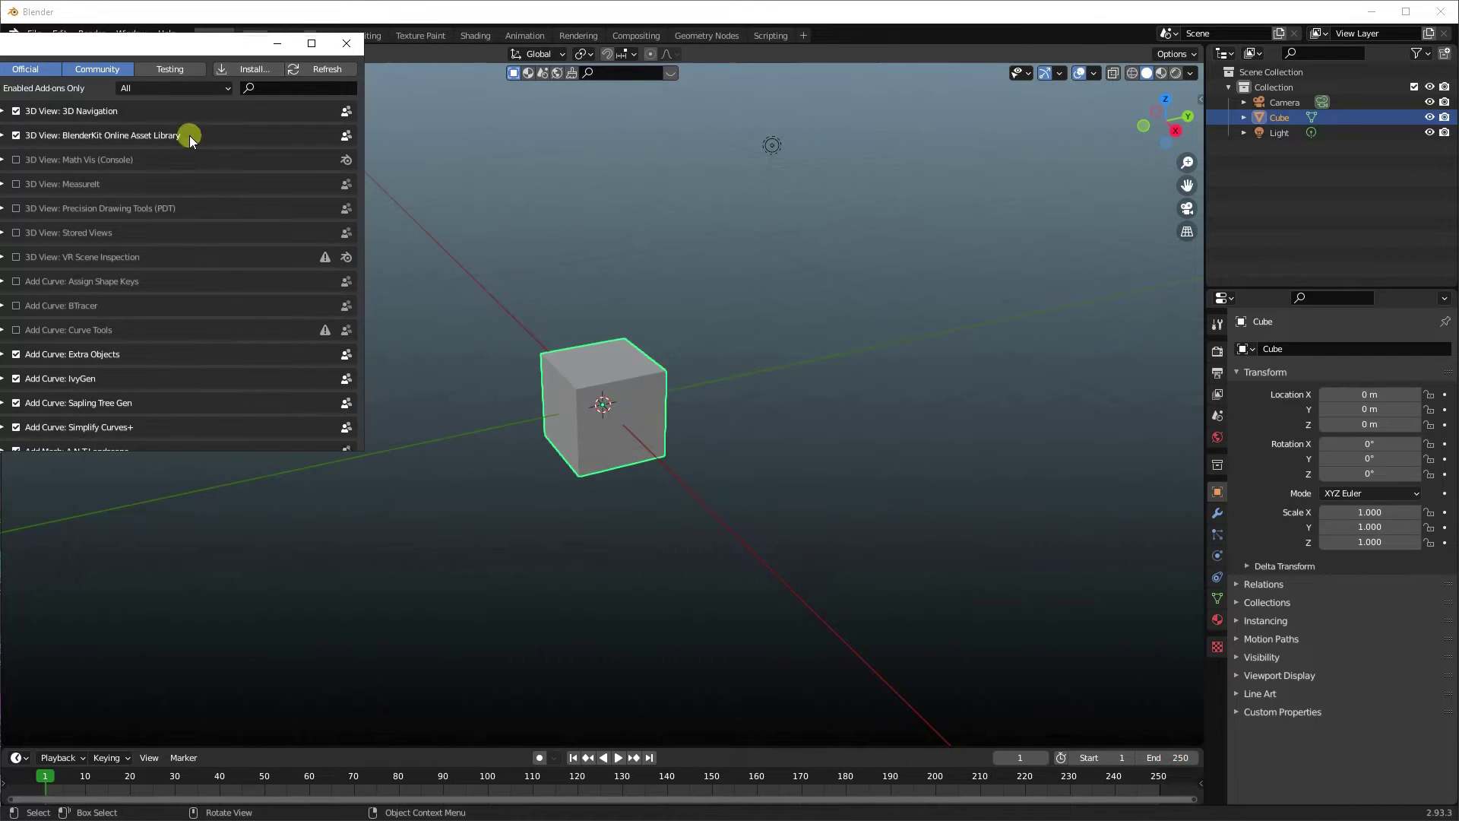
Filter the add-ons, enable Import-Export: Maps Models Importer, and save the preferences
click(342, 85)
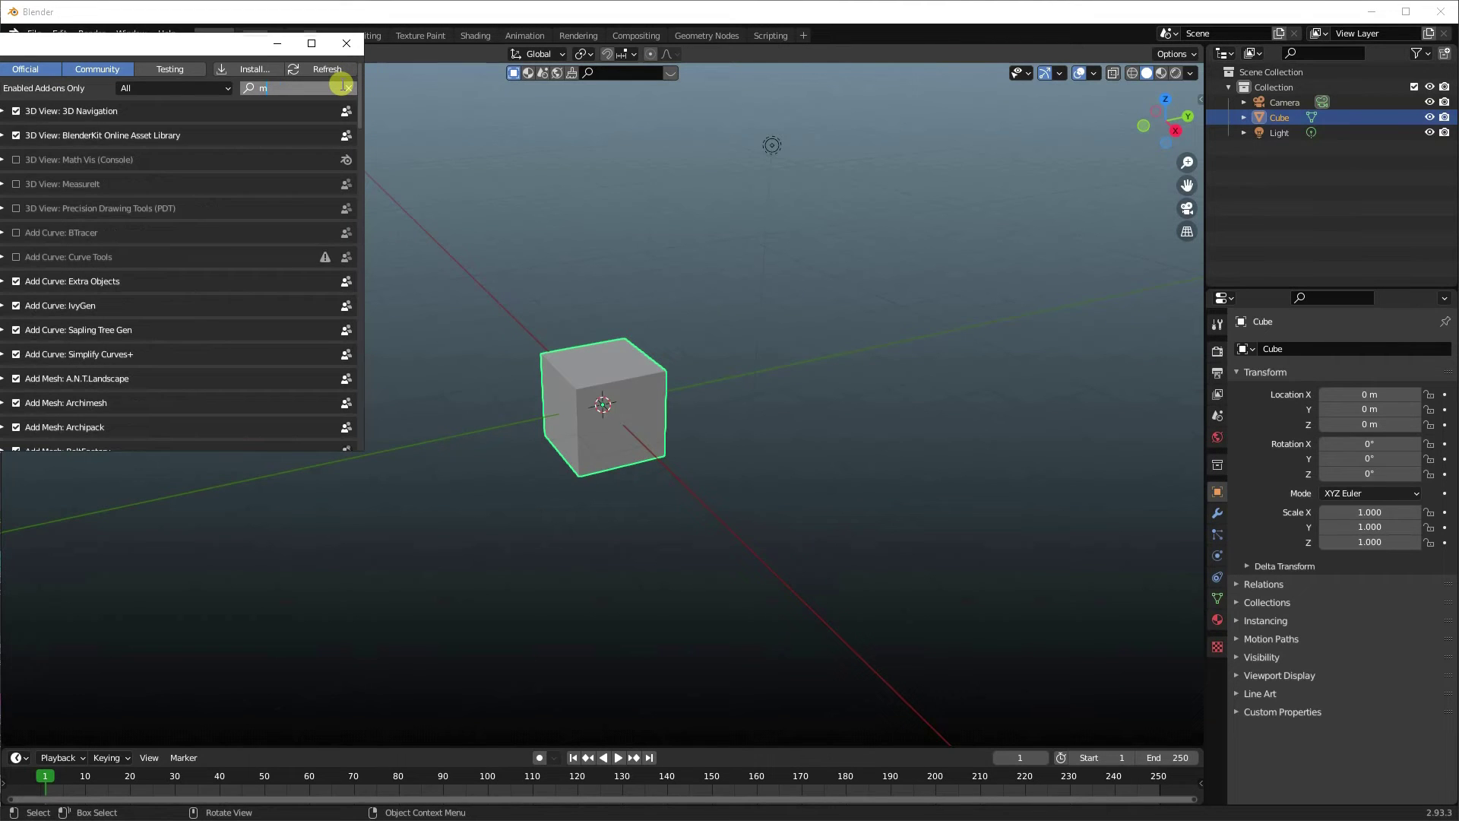
text(aps)
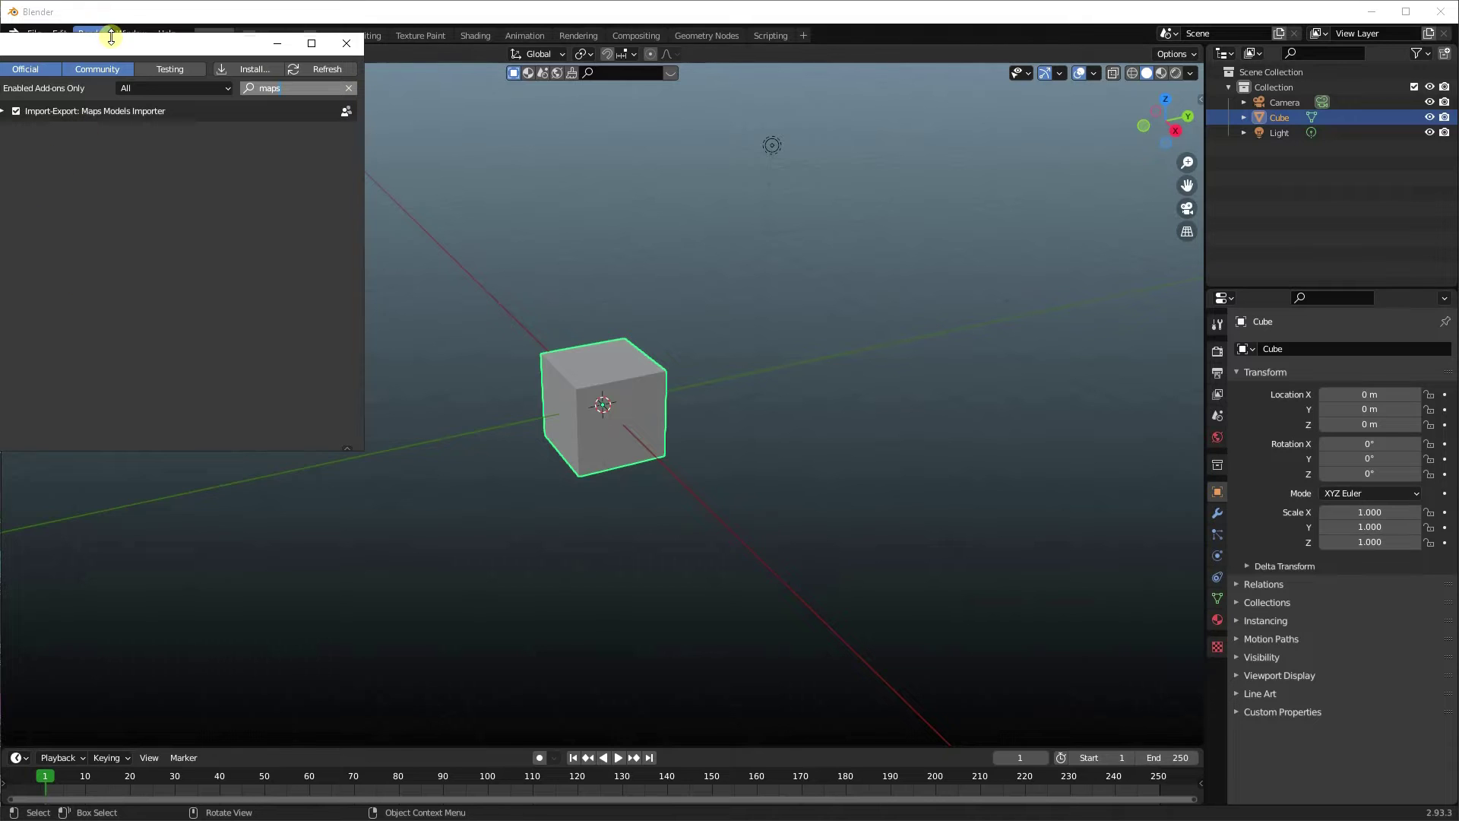
drag(111, 37, 459, 90)
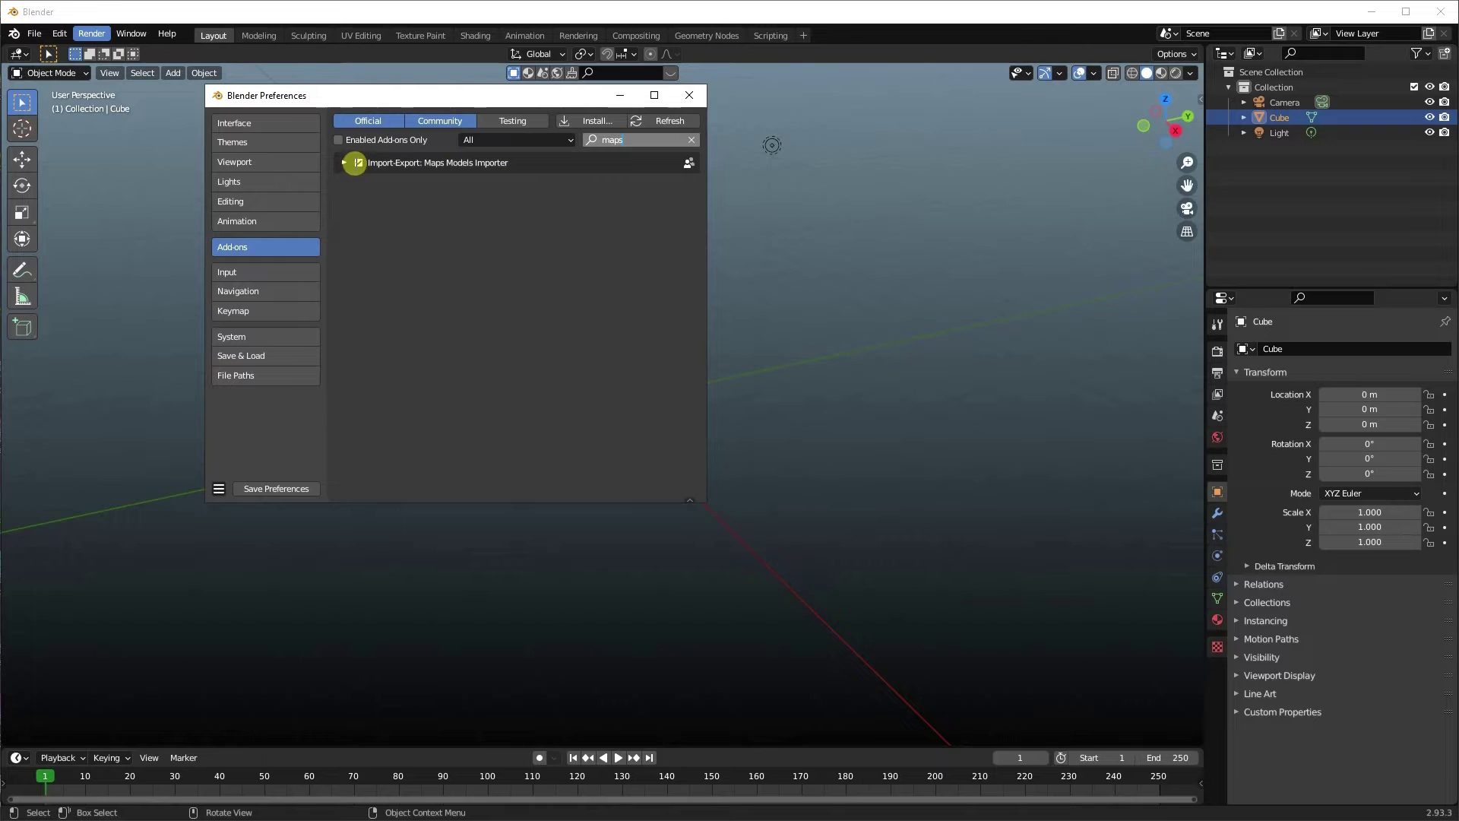
click(358, 163)
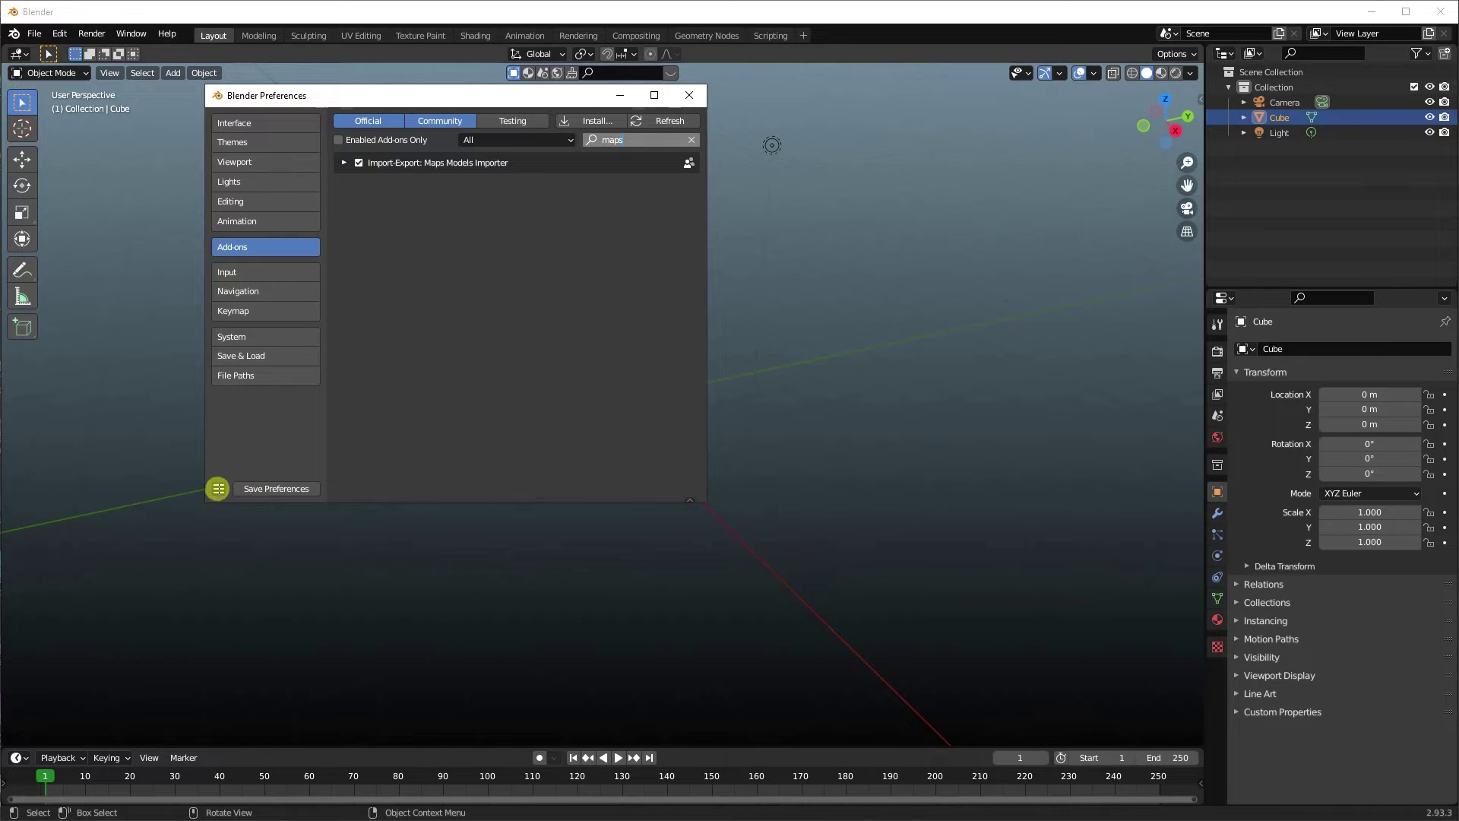
click(259, 489)
click(696, 93)
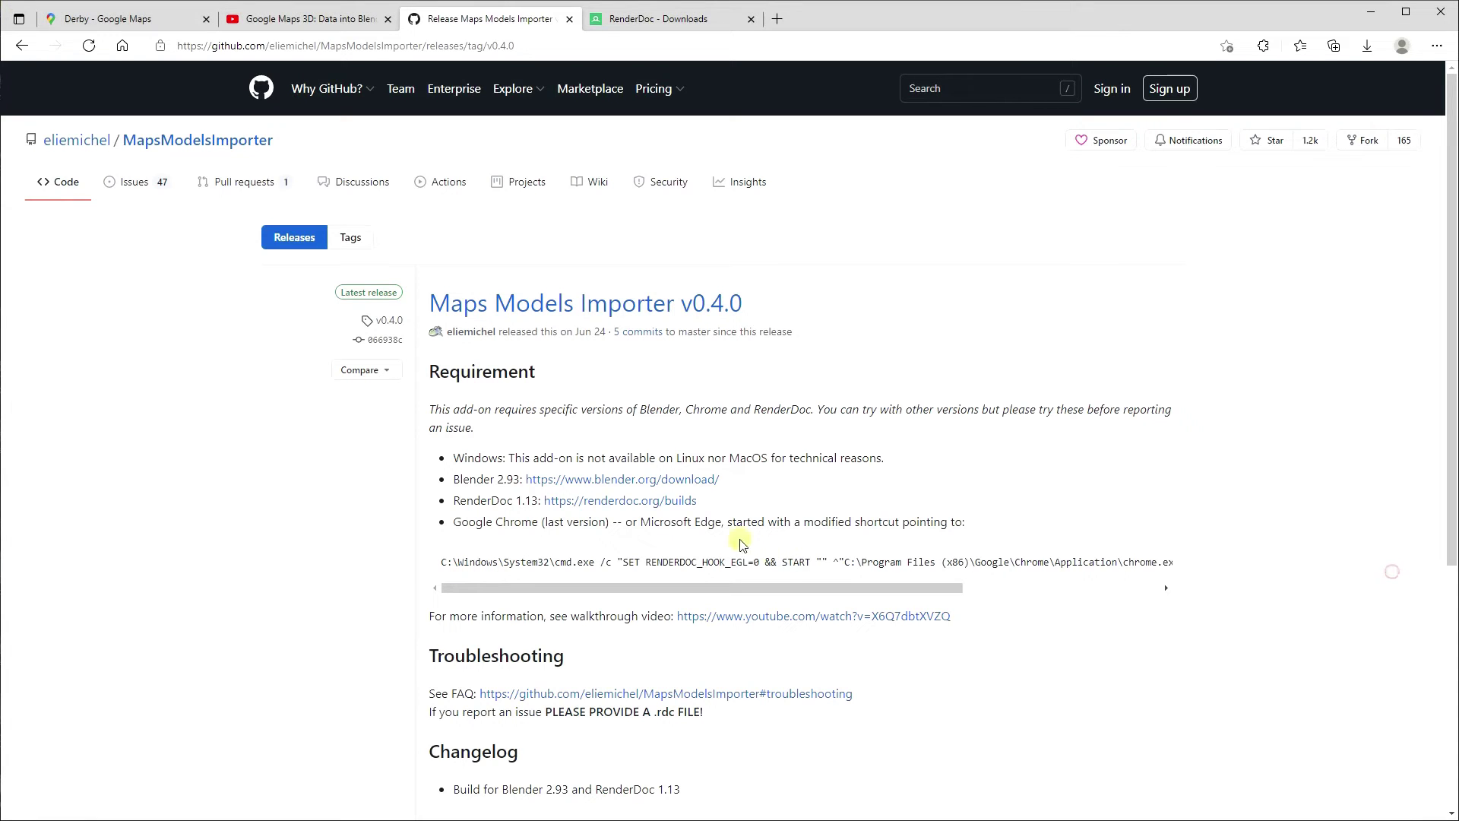
Select the cmd.exe Chrome launch command and bring the Chrome Application folder window over the page
drag(441, 562, 1261, 562)
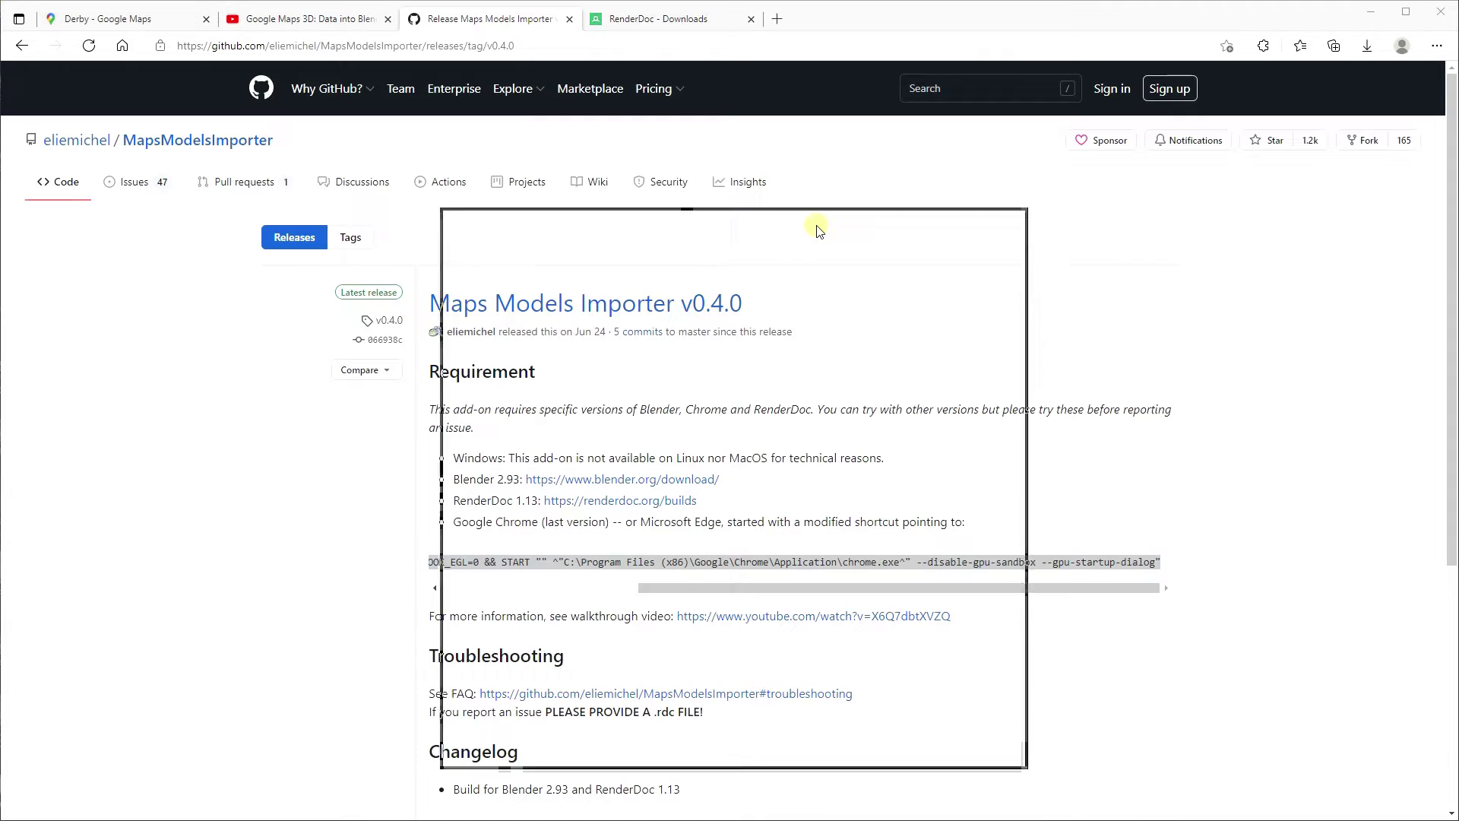
drag(814, 228, 795, 196)
Send chrome.exe from Chrome's Application folder to the desktop as a shortcut
click(786, 629)
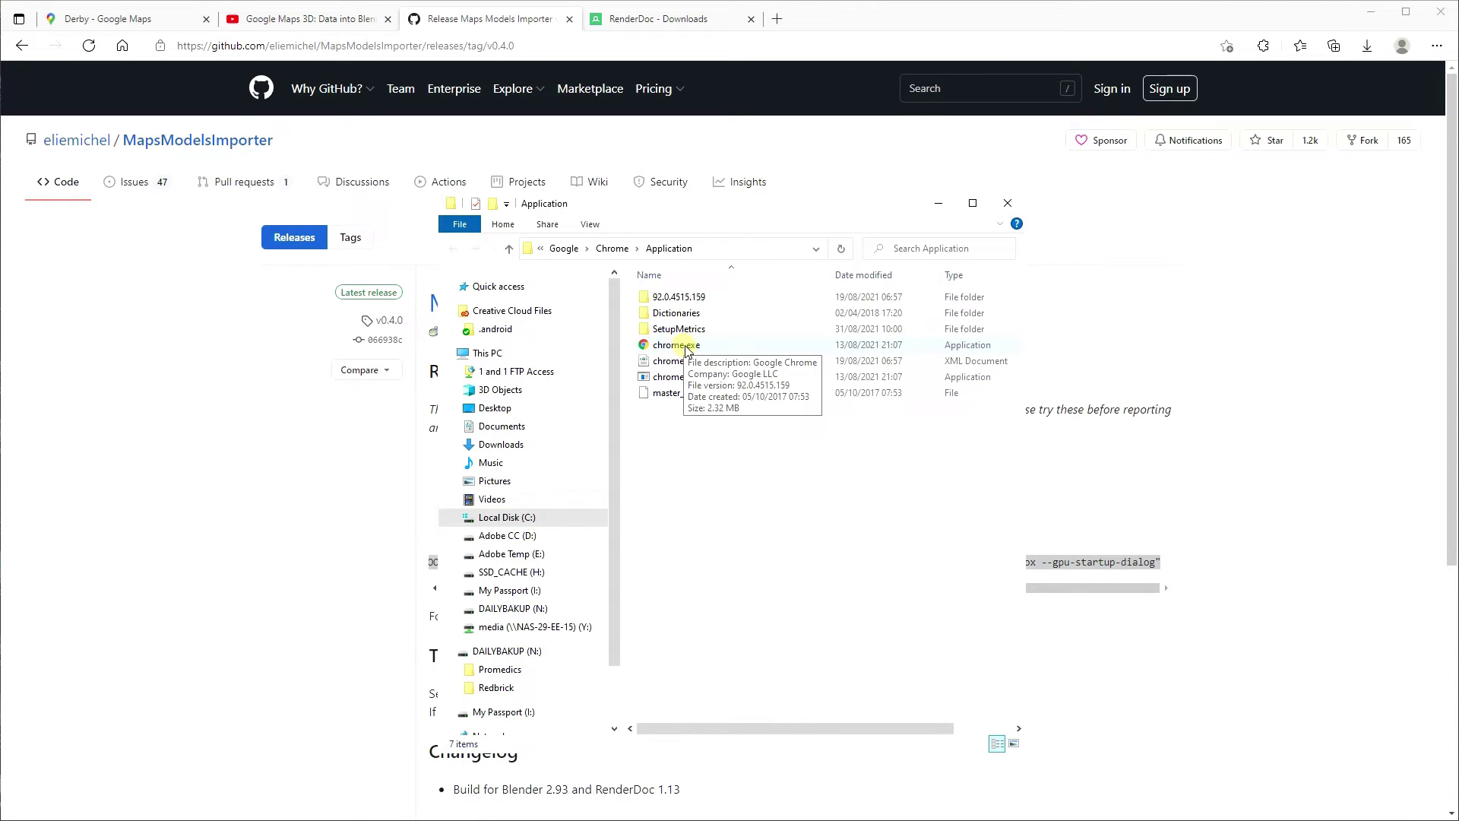
click(734, 249)
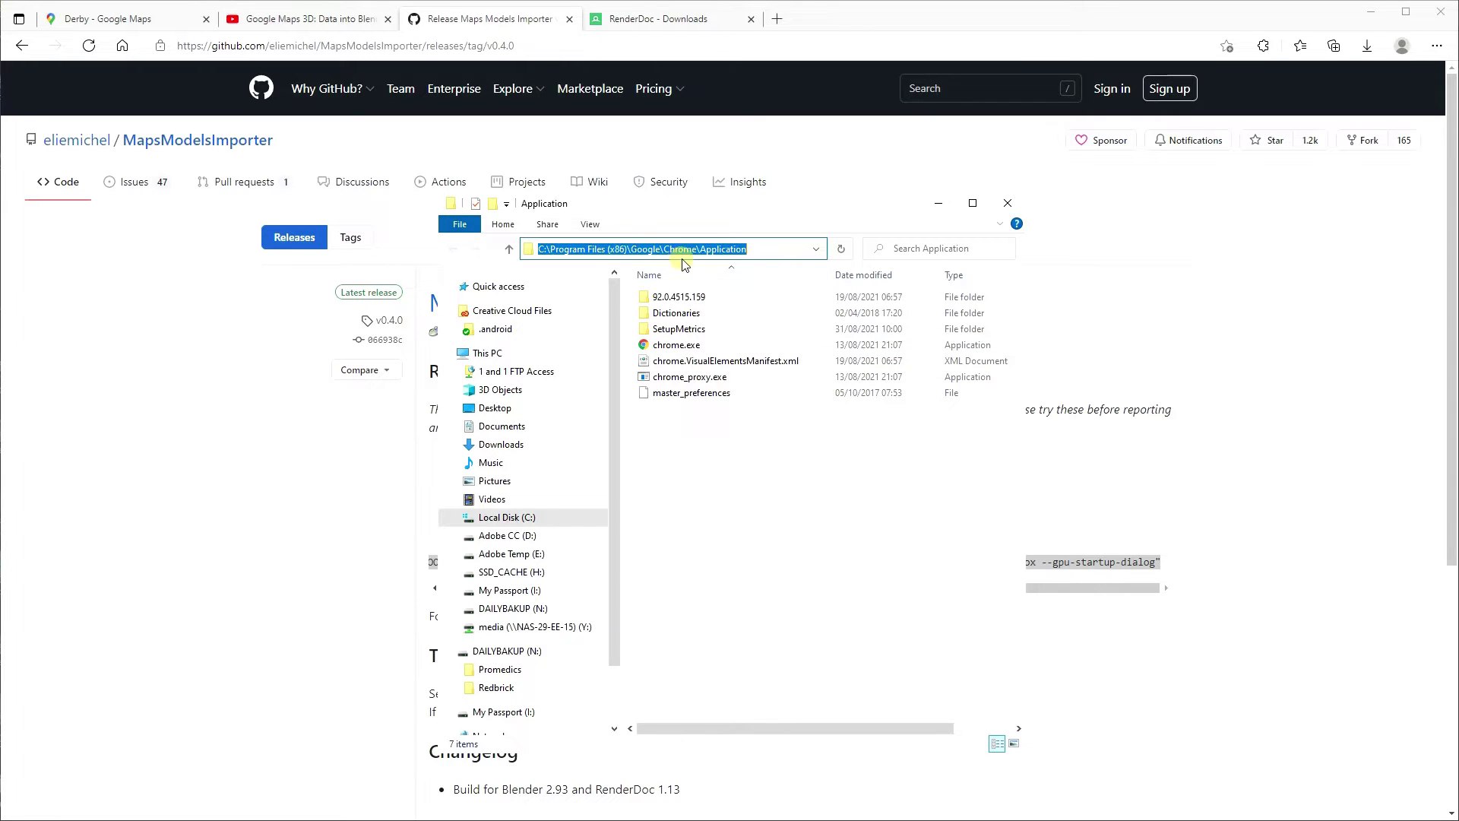
click(784, 551)
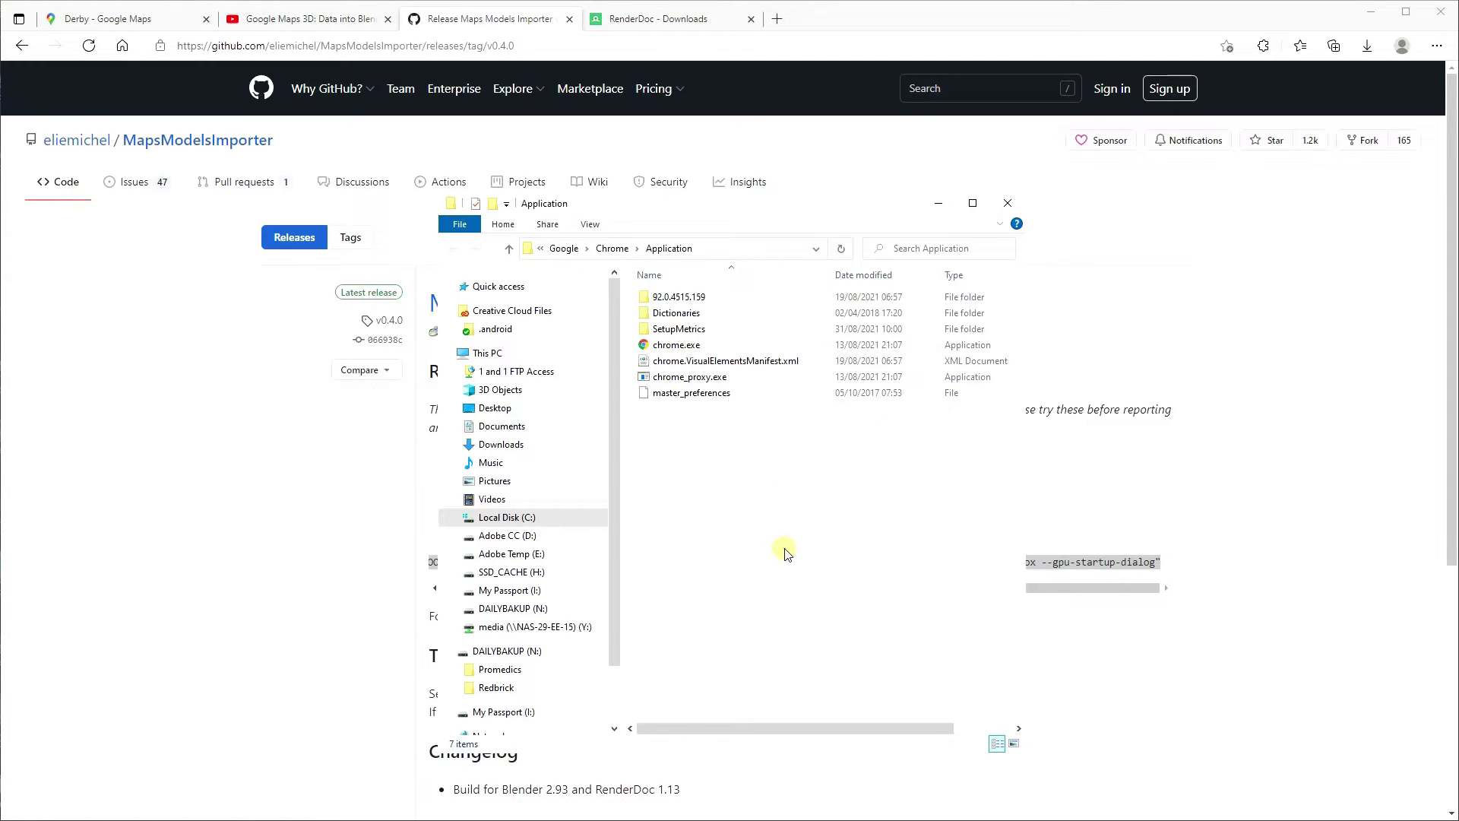
right_click(686, 353)
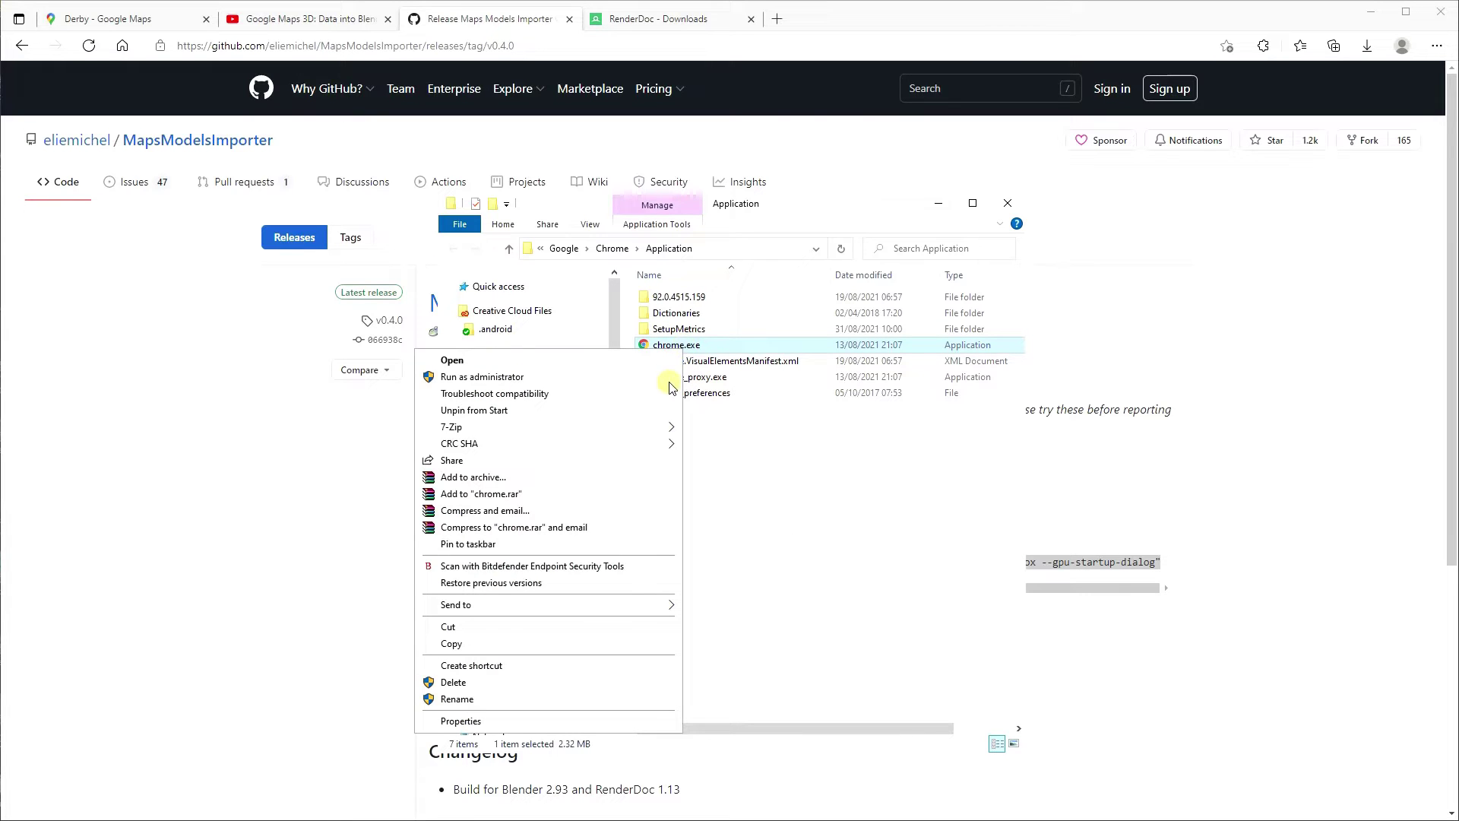
mouse_move(652, 606)
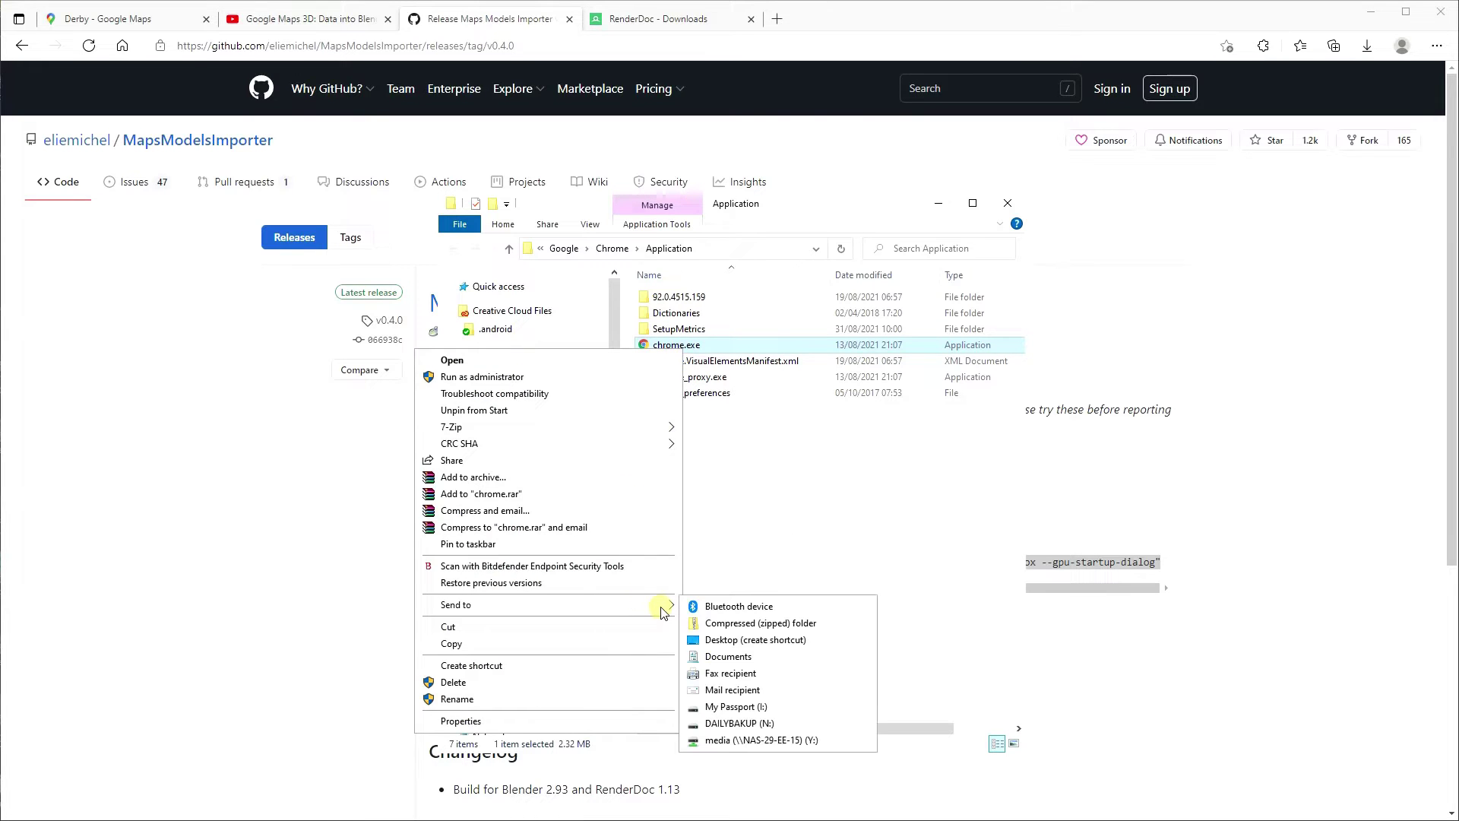
click(1357, 399)
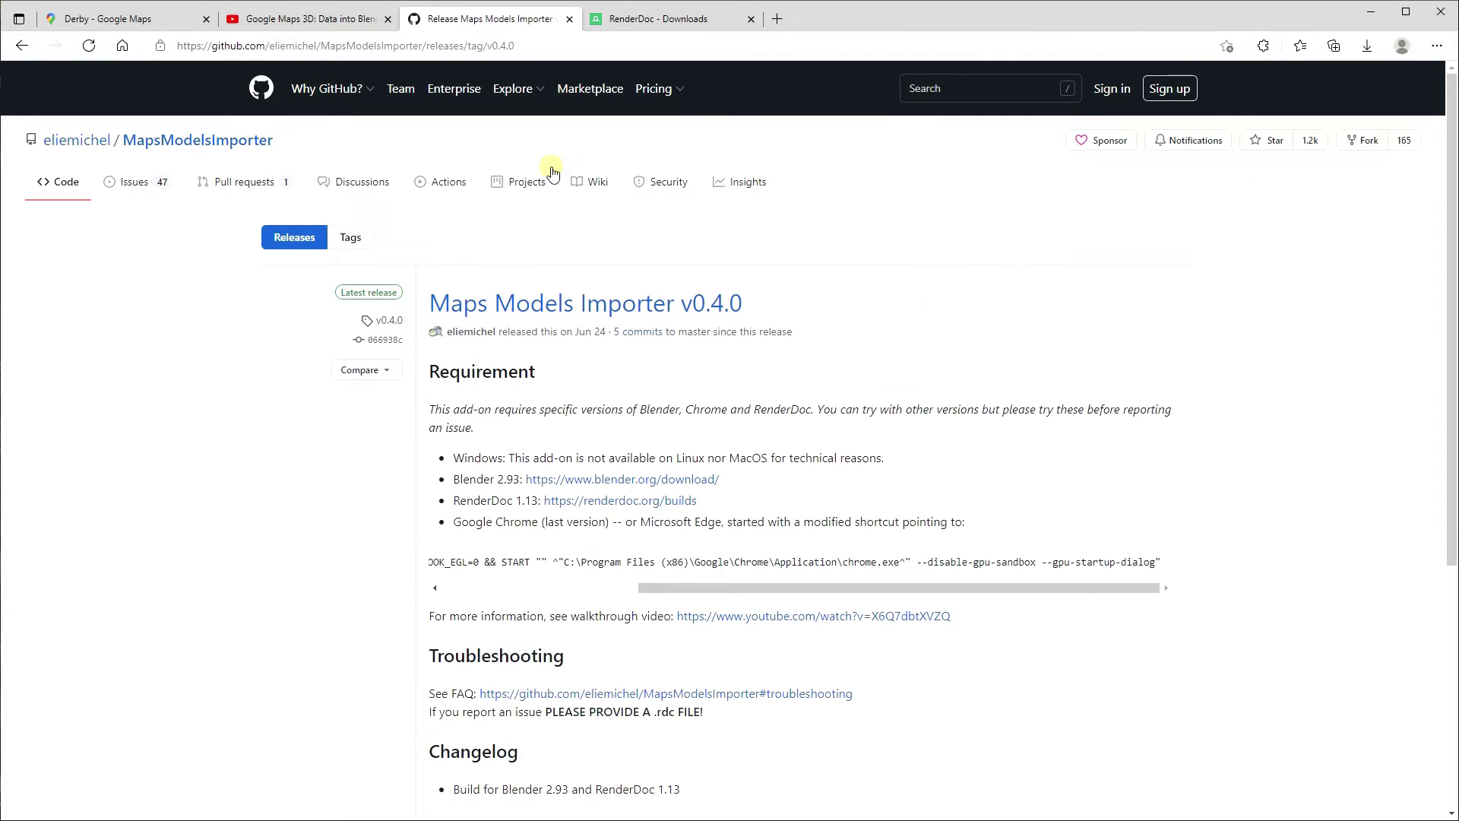
Clear the windows away and open the Google Chrome desktop shortcut's Properties
click(1377, 12)
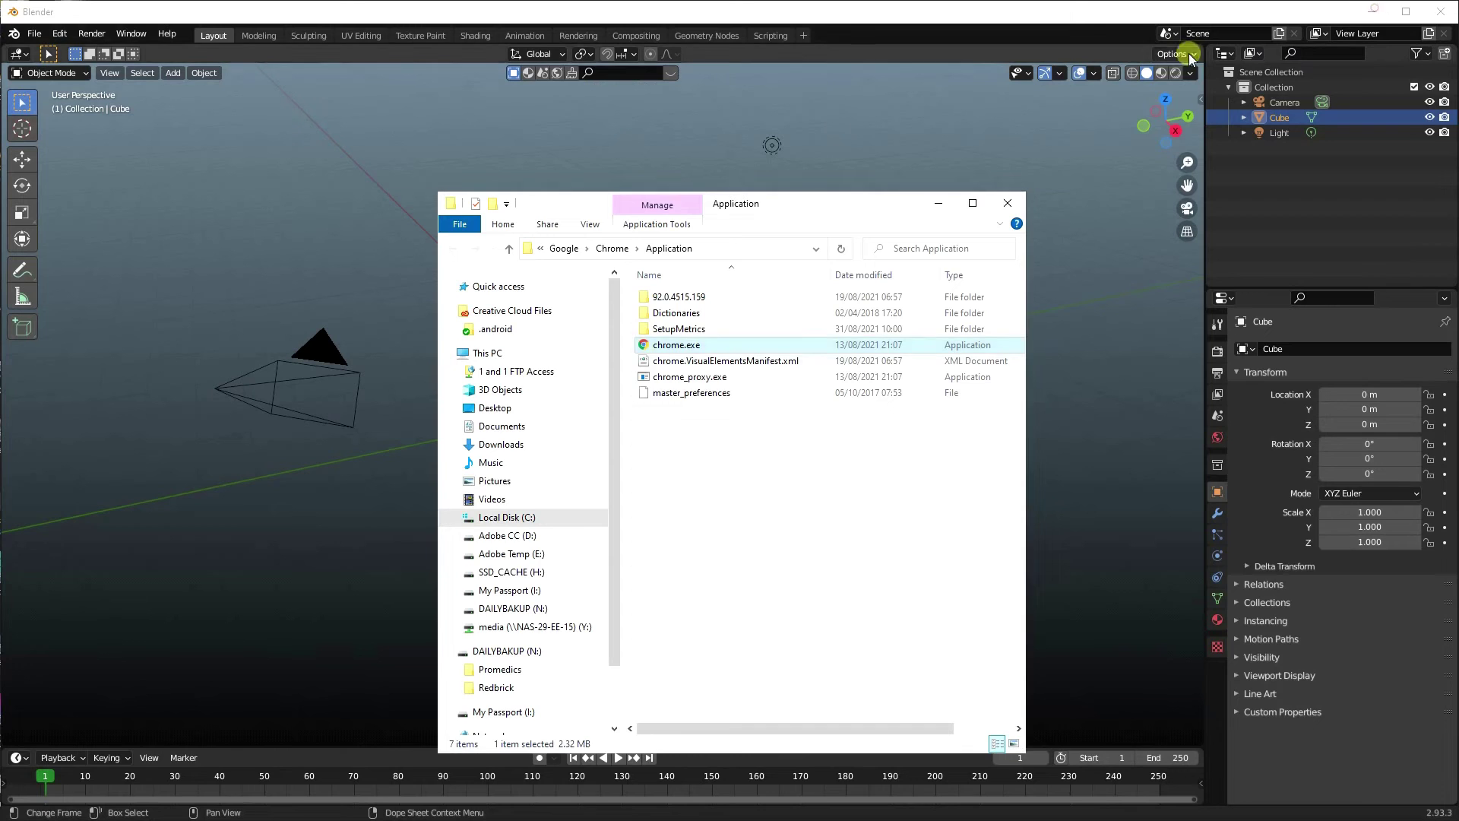
click(1374, 11)
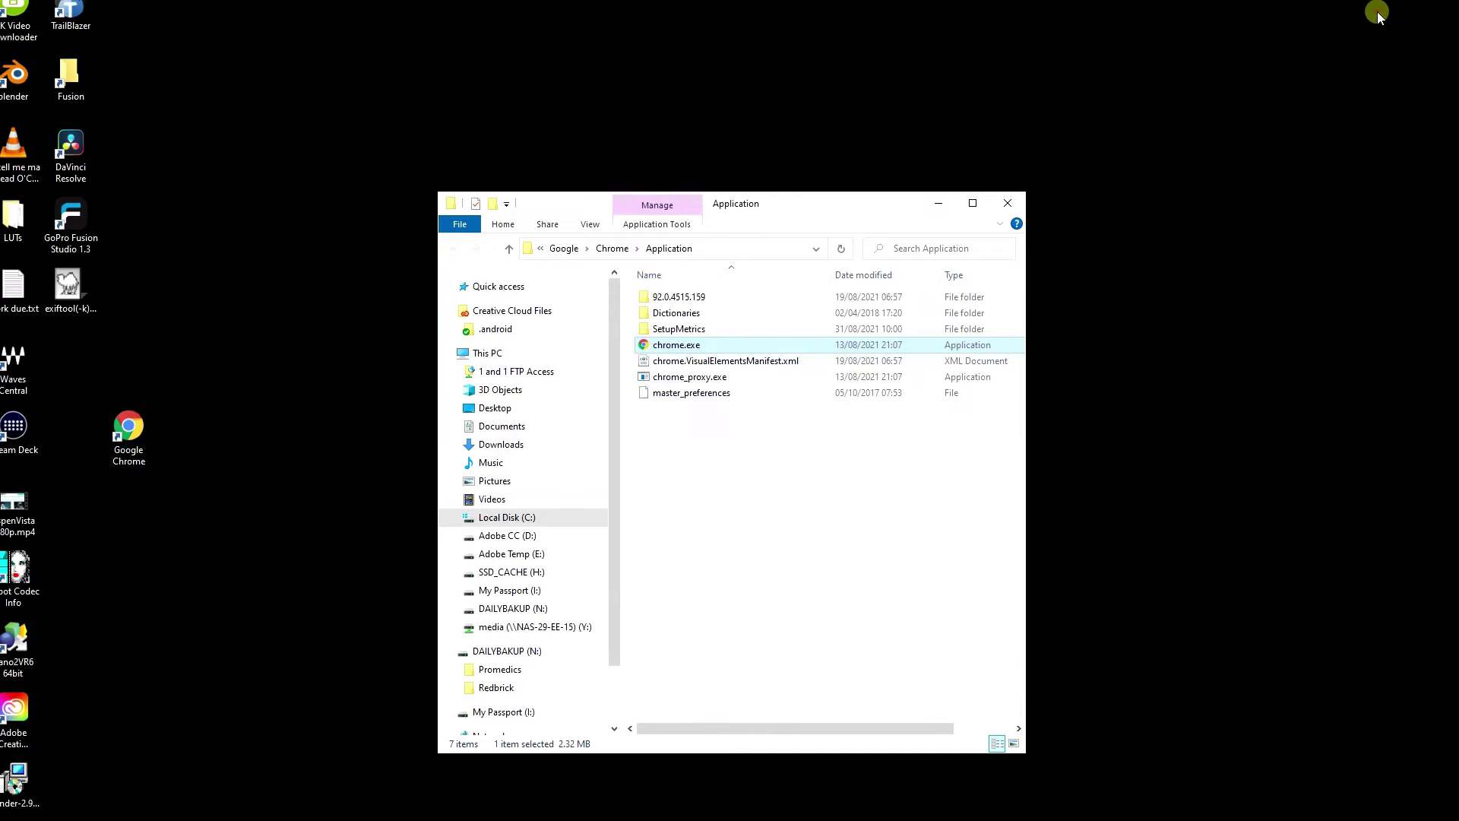
click(140, 432)
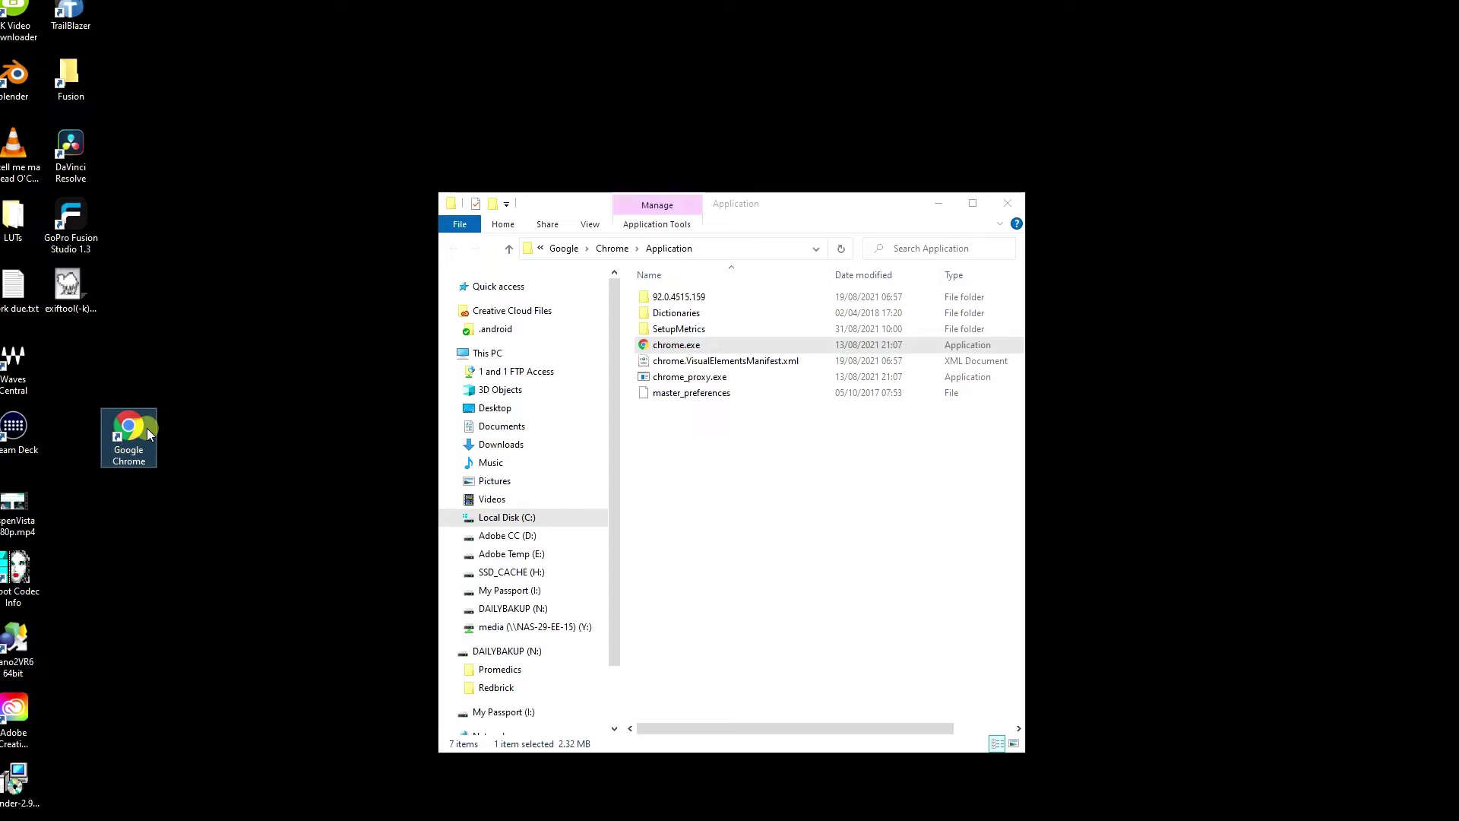
right_click(149, 433)
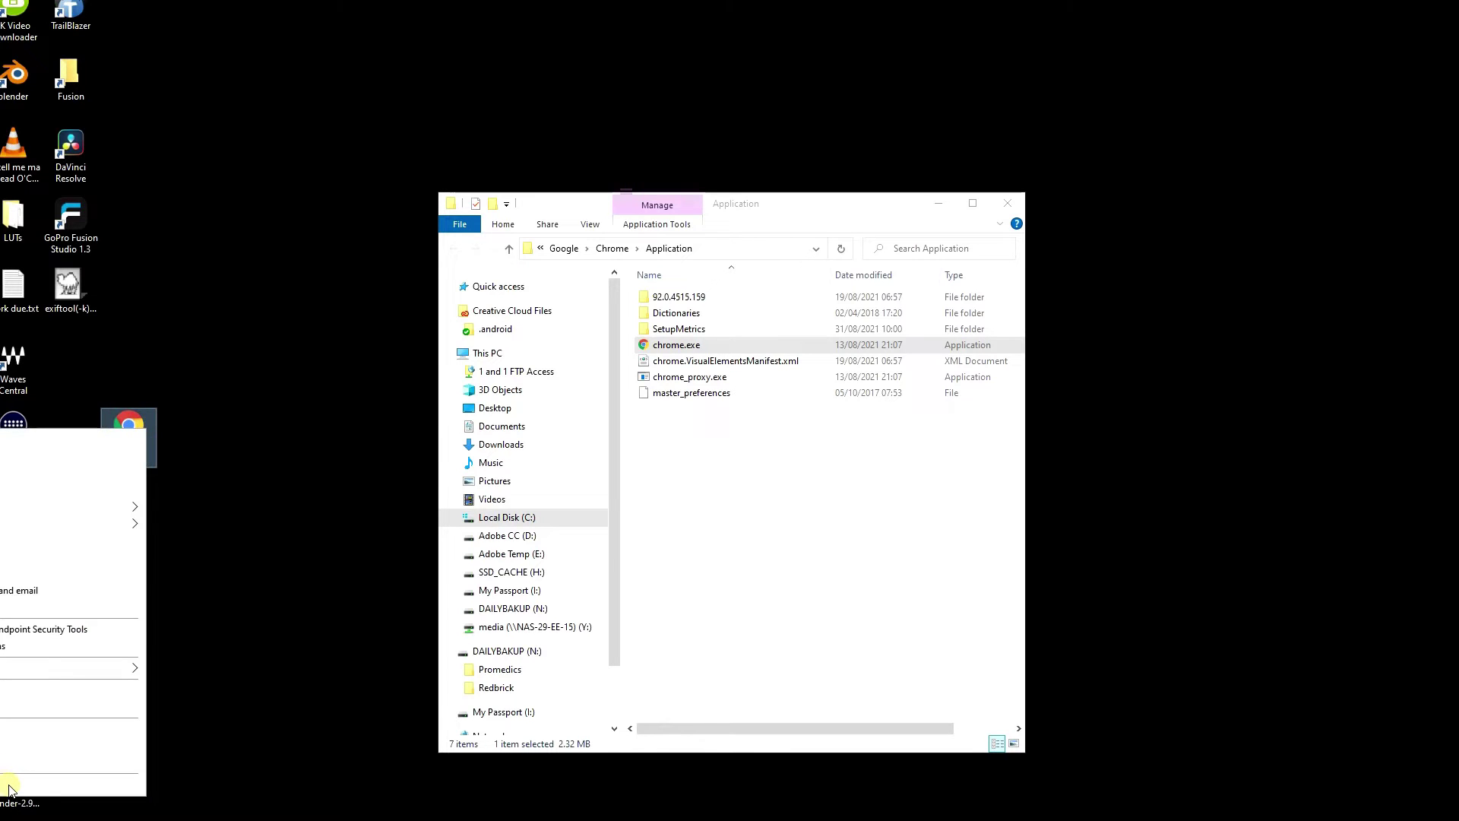
click(10, 788)
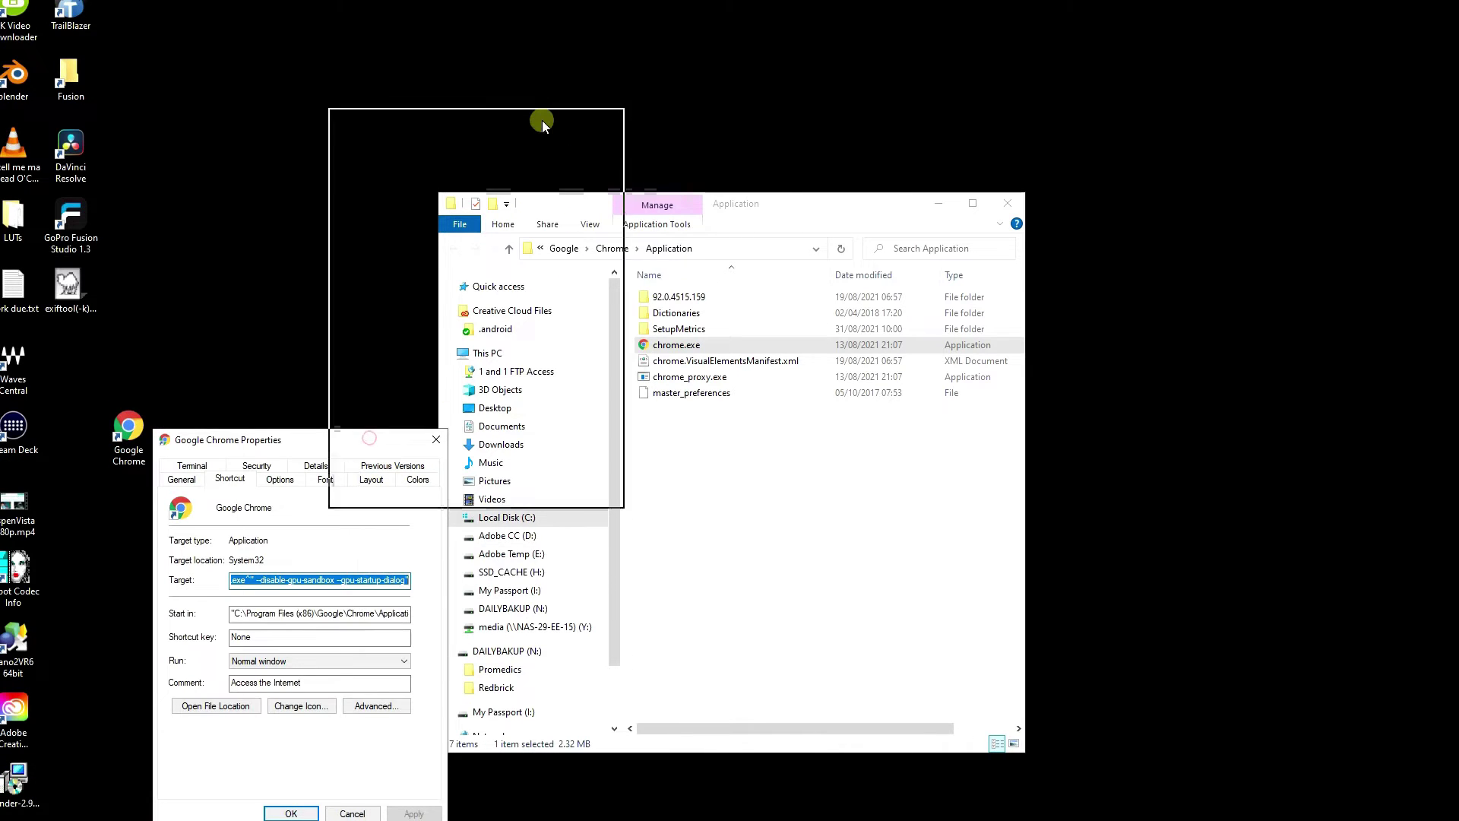
drag(540, 117, 541, 117)
click(940, 203)
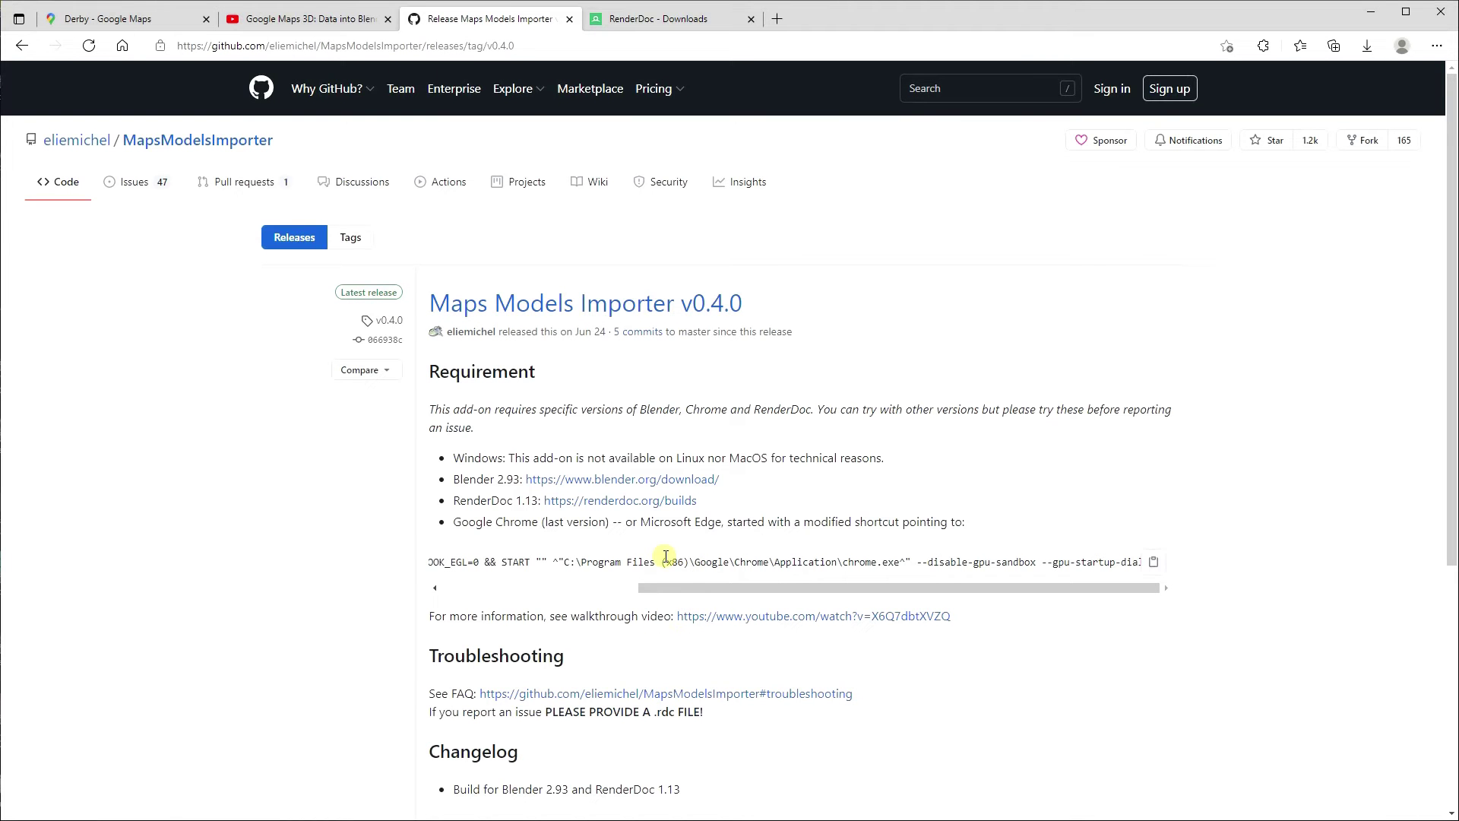
Paste the release page's launch command into the shortcut Target, ending --disable-gpu-sandbox --gpu-startup-dialog, and apply
click(673, 563)
click(1154, 563)
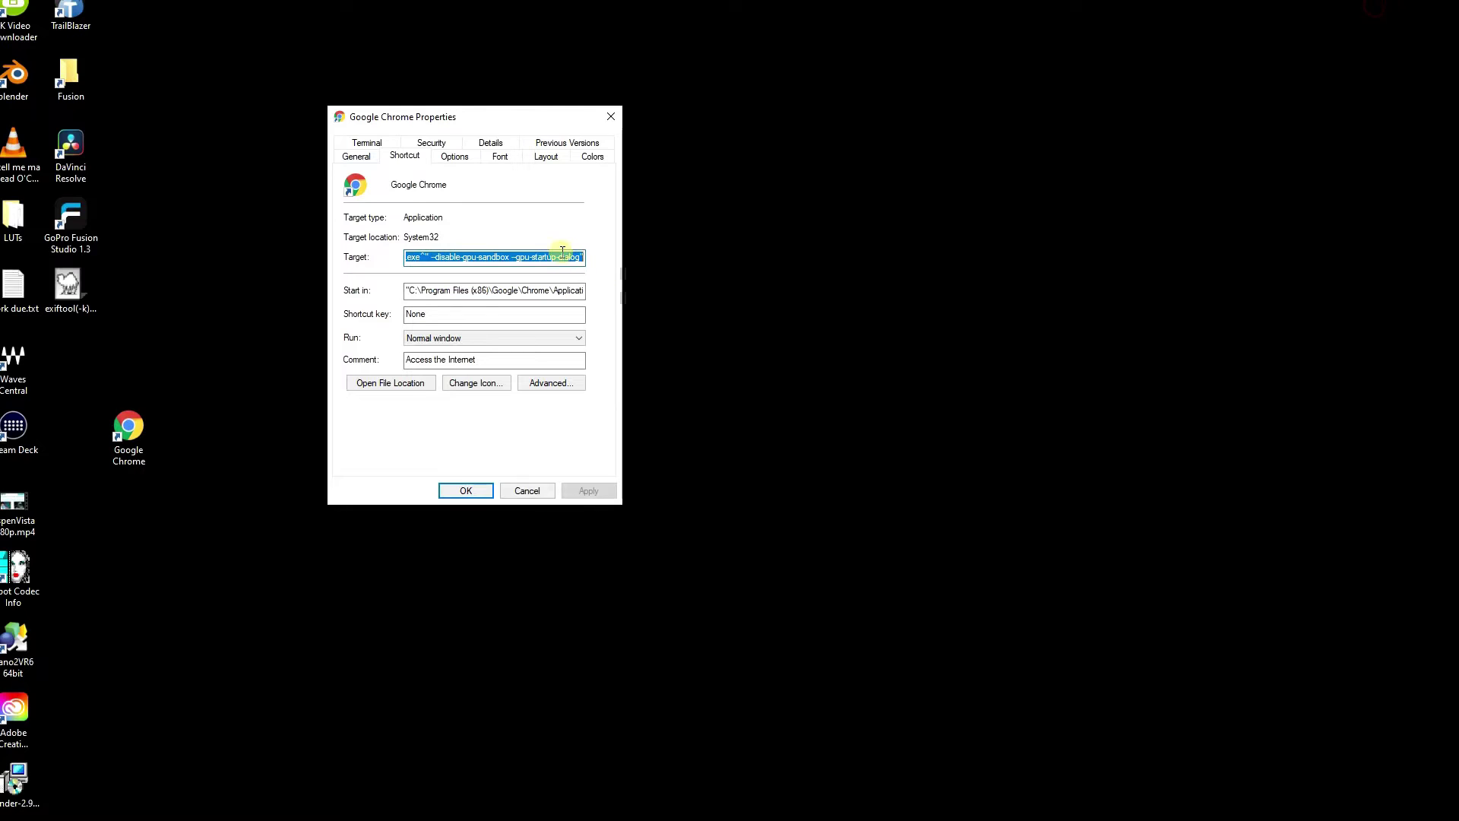
double_click(547, 259)
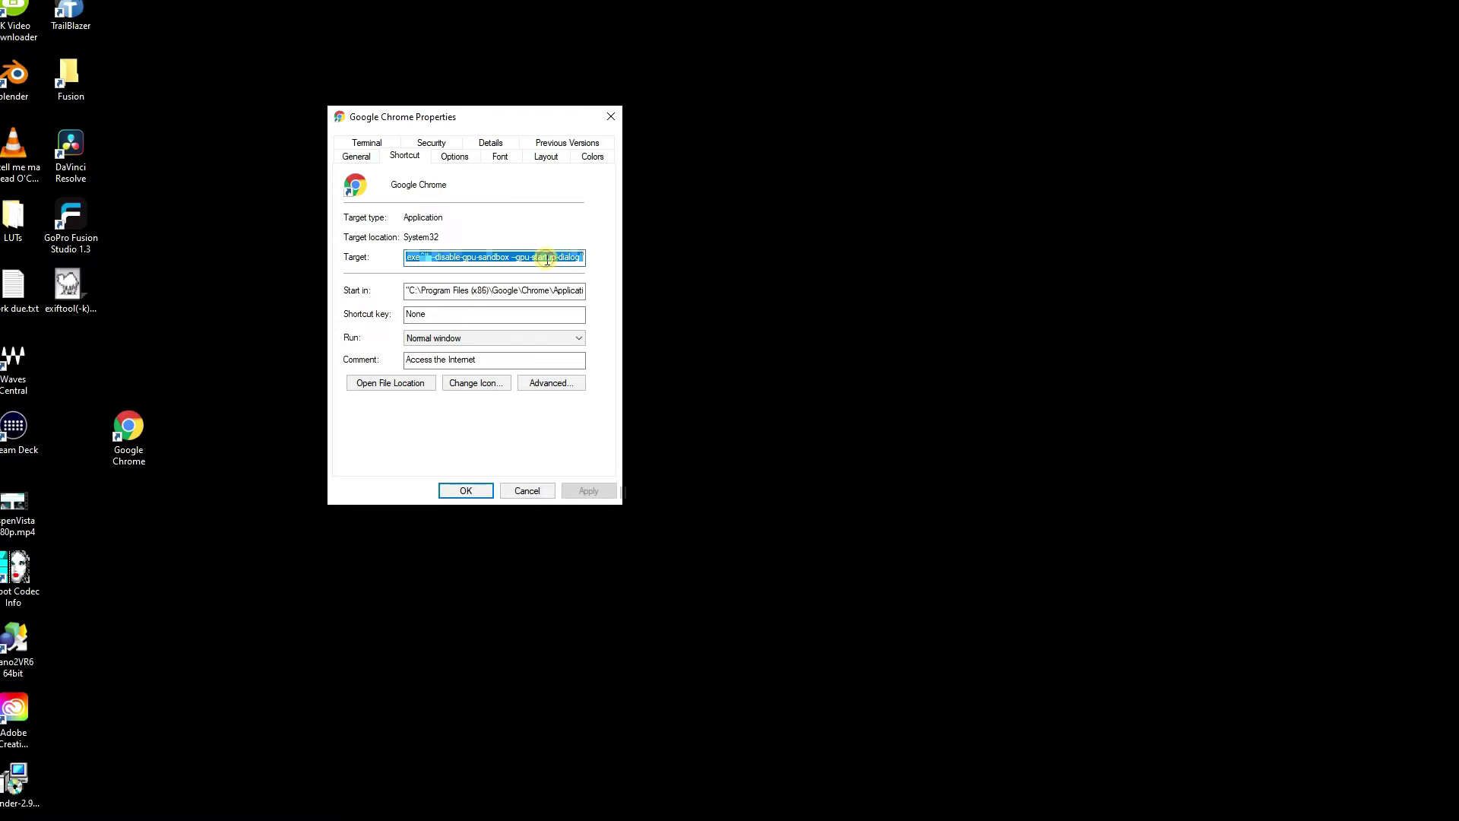
key(BackSpace)
key(ctrl+v)
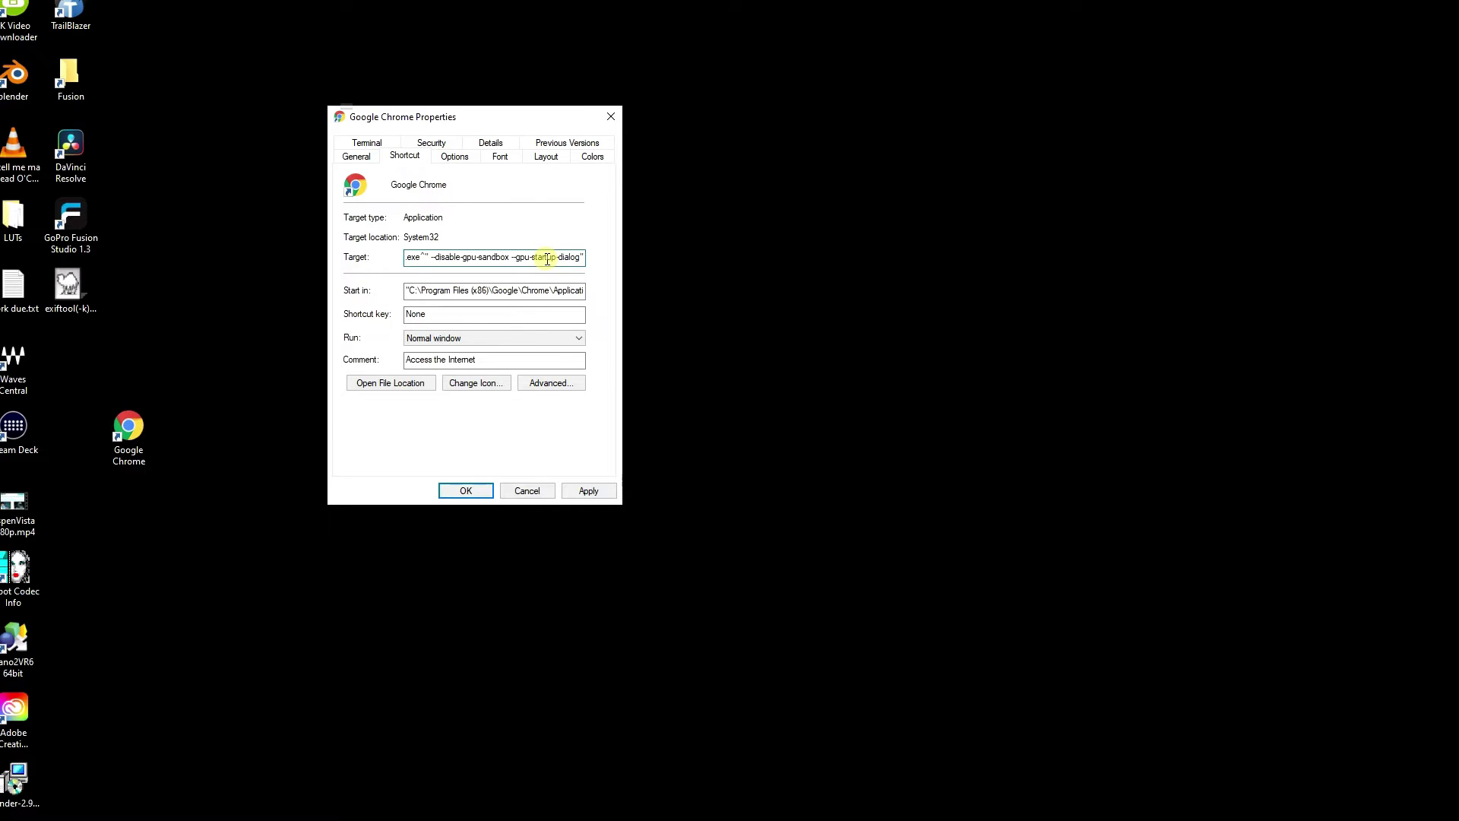
click(599, 497)
click(534, 491)
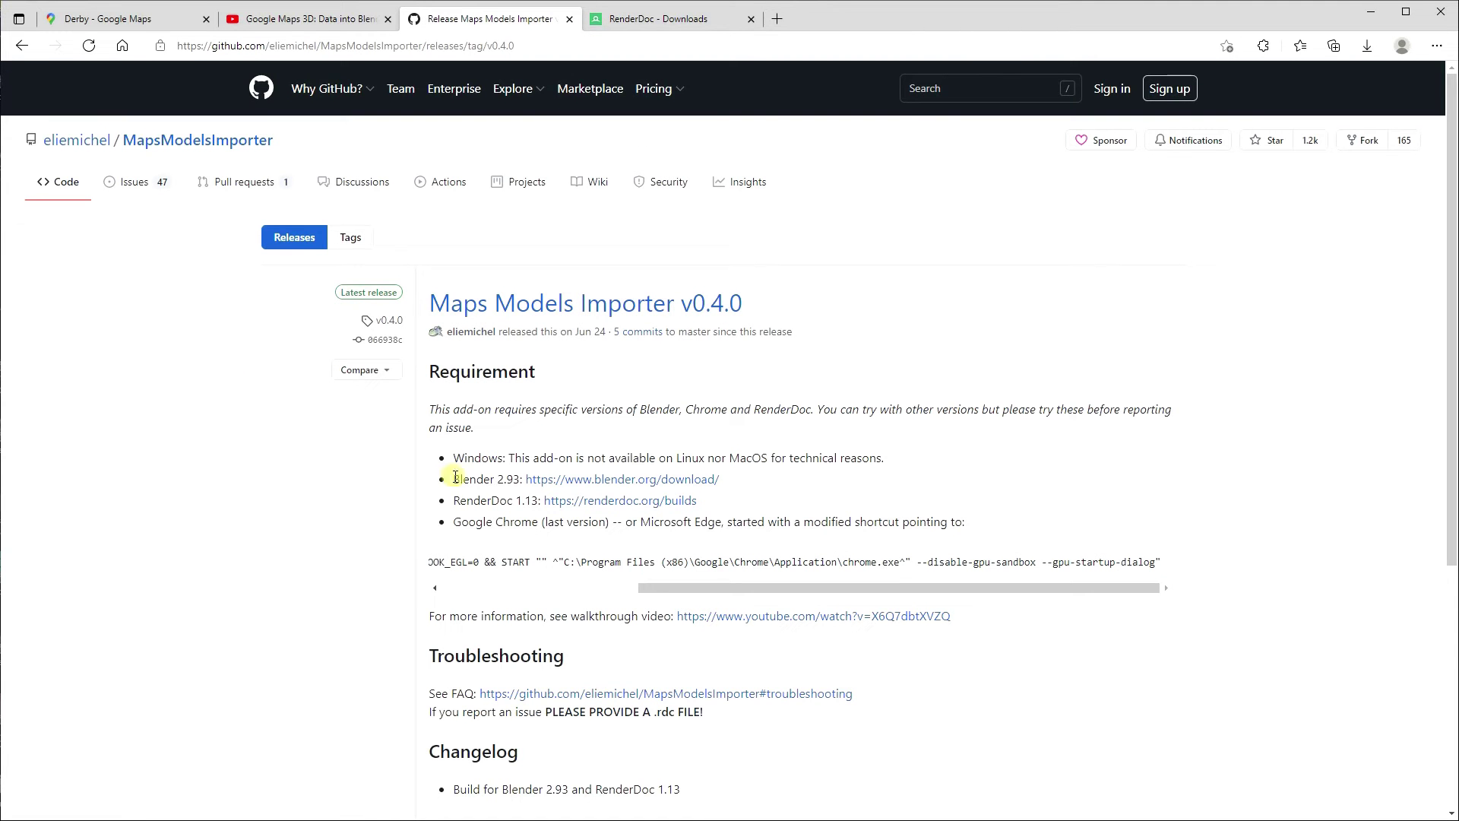
click(661, 19)
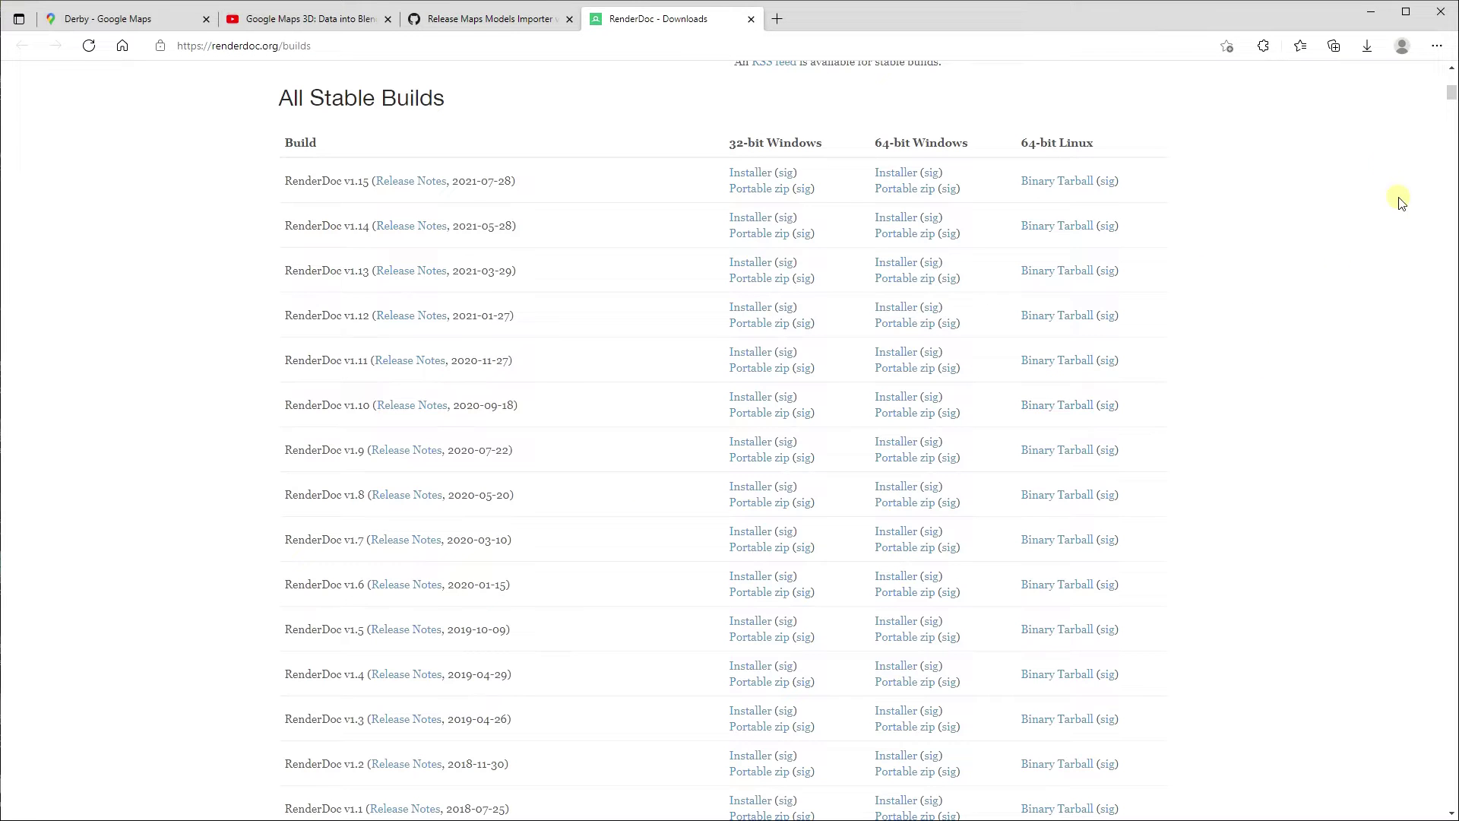
drag(1451, 97, 1453, 92)
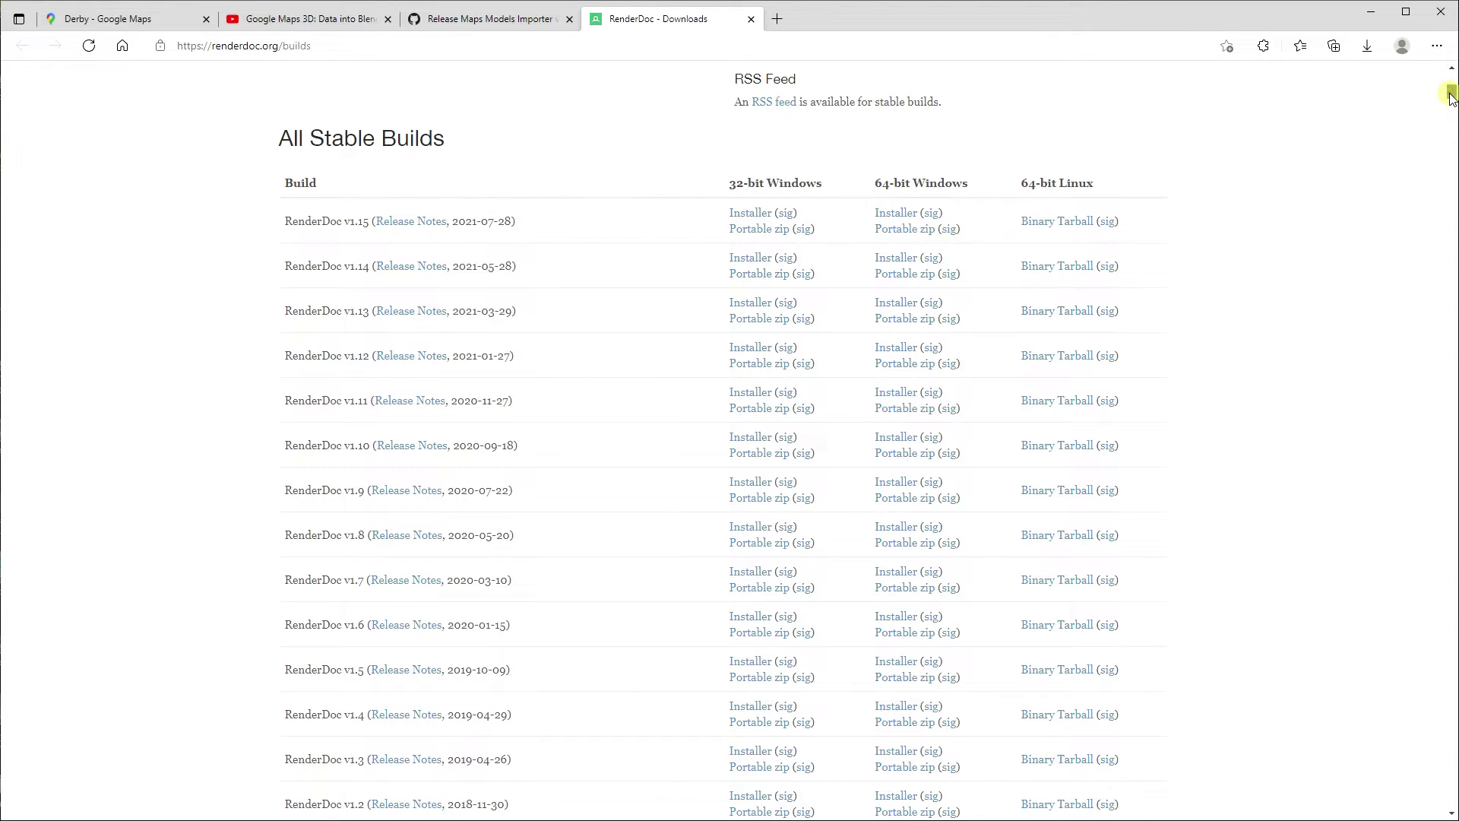
drag(1452, 97, 1452, 101)
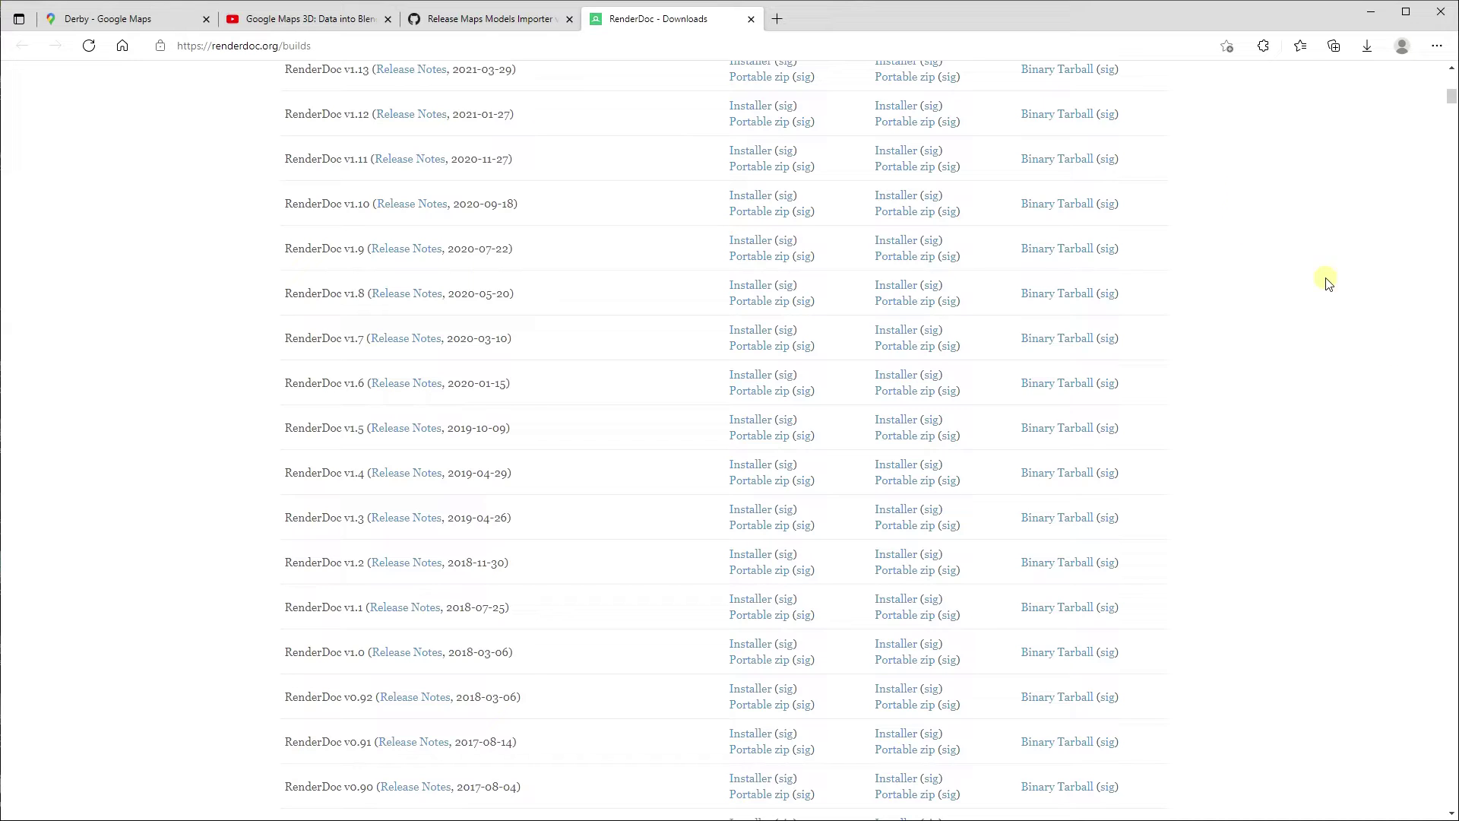
click(1373, 13)
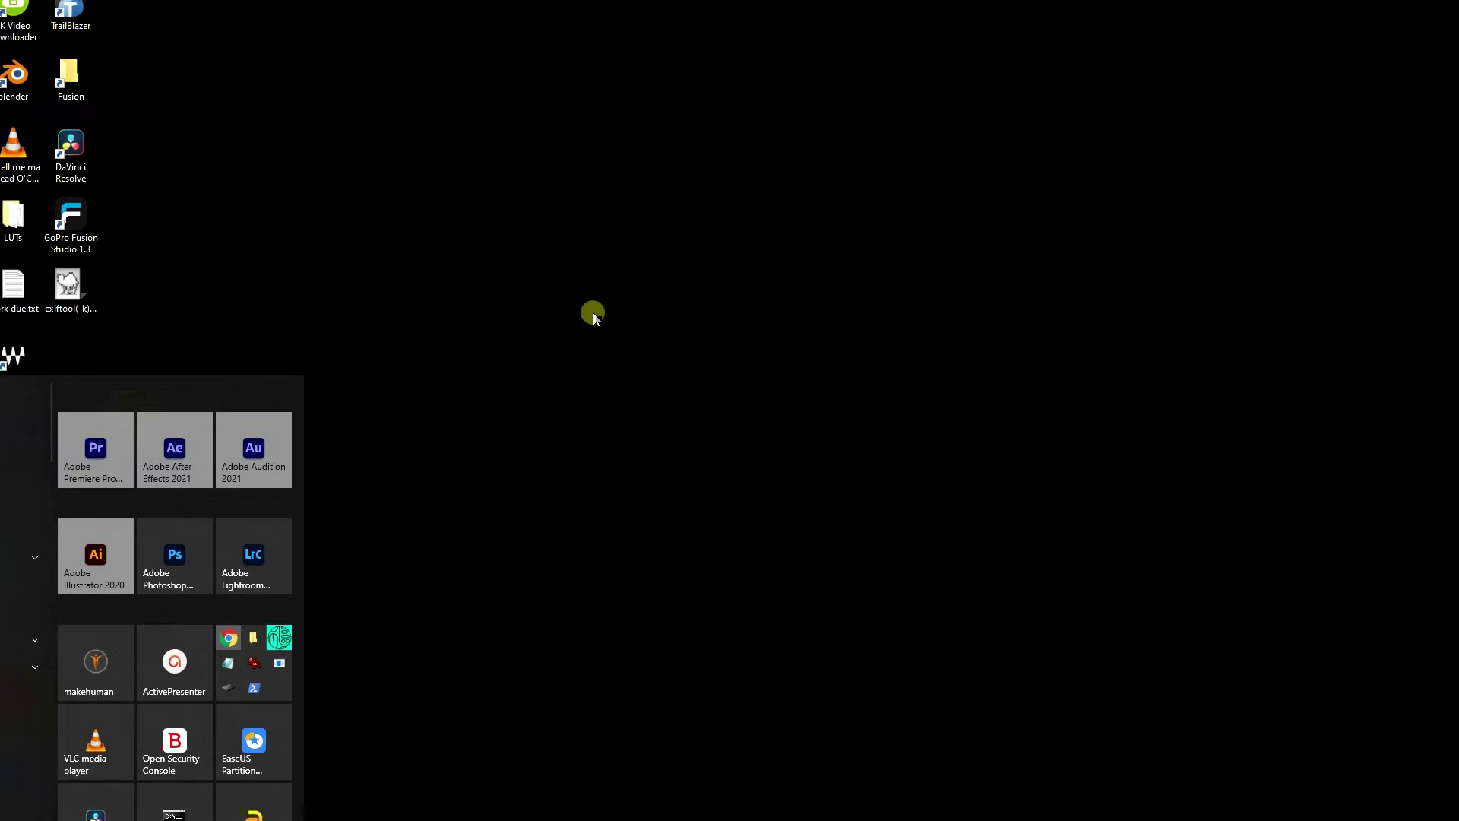
Launch RenderDoc from the Start menu
click(623, 310)
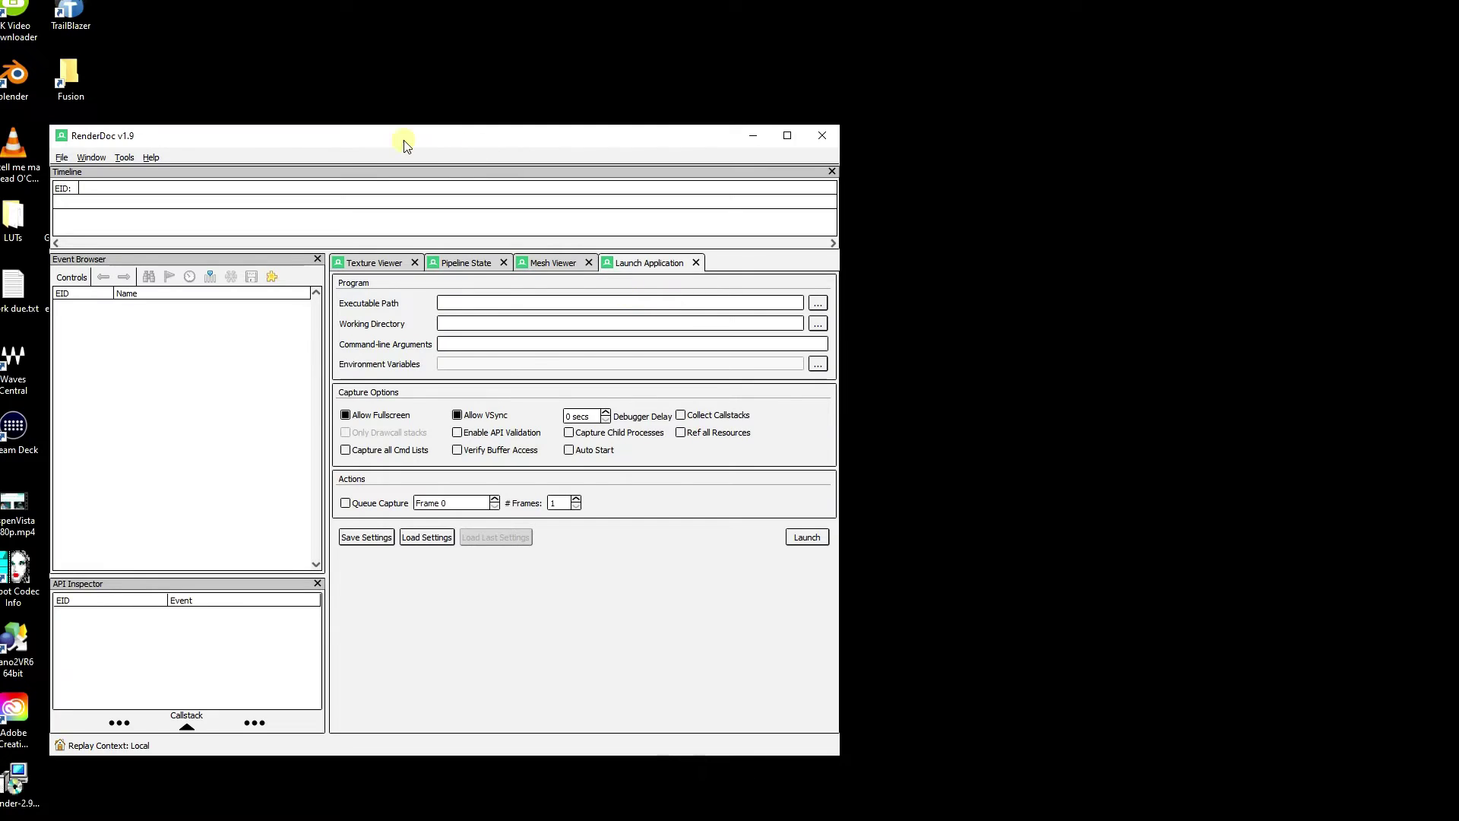
Position the RenderDoc window and launch Chrome from the modified desktop shortcut
drag(437, 128, 700, 82)
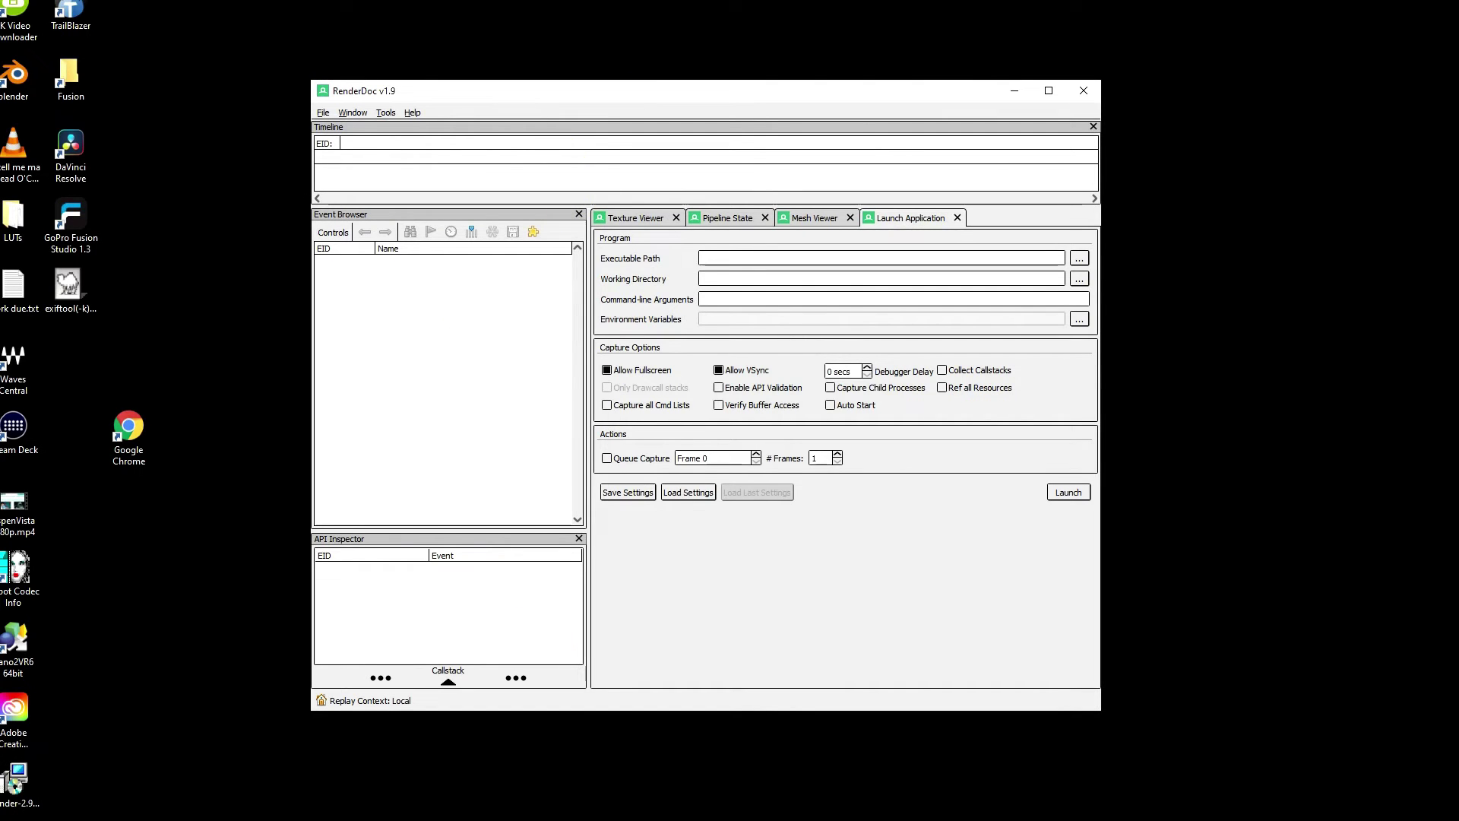
double_click(137, 431)
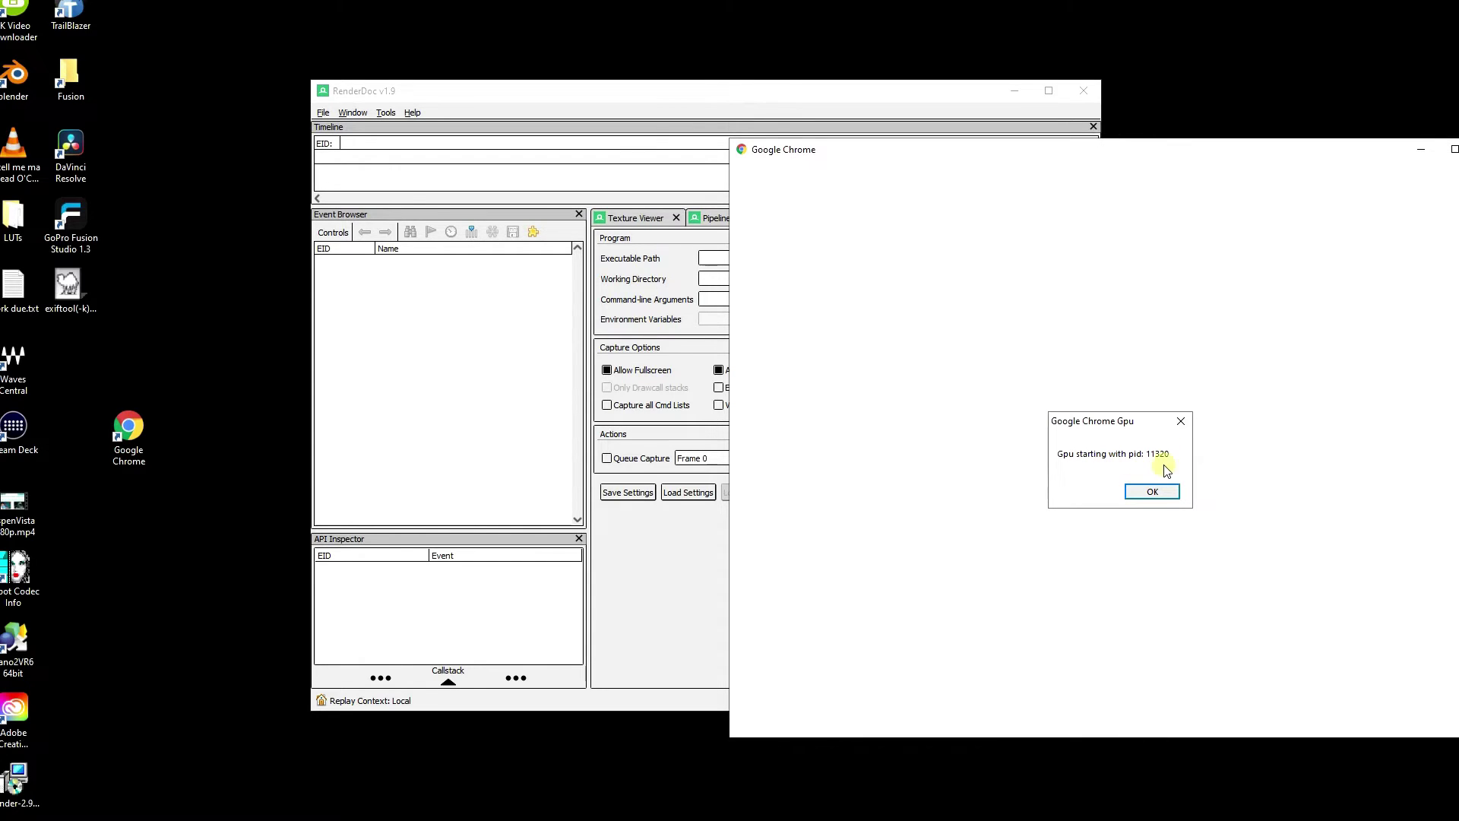
Use File > Inject into Process to inject into chrome.exe's Google Chrome Gpu process, PID 11320
click(649, 113)
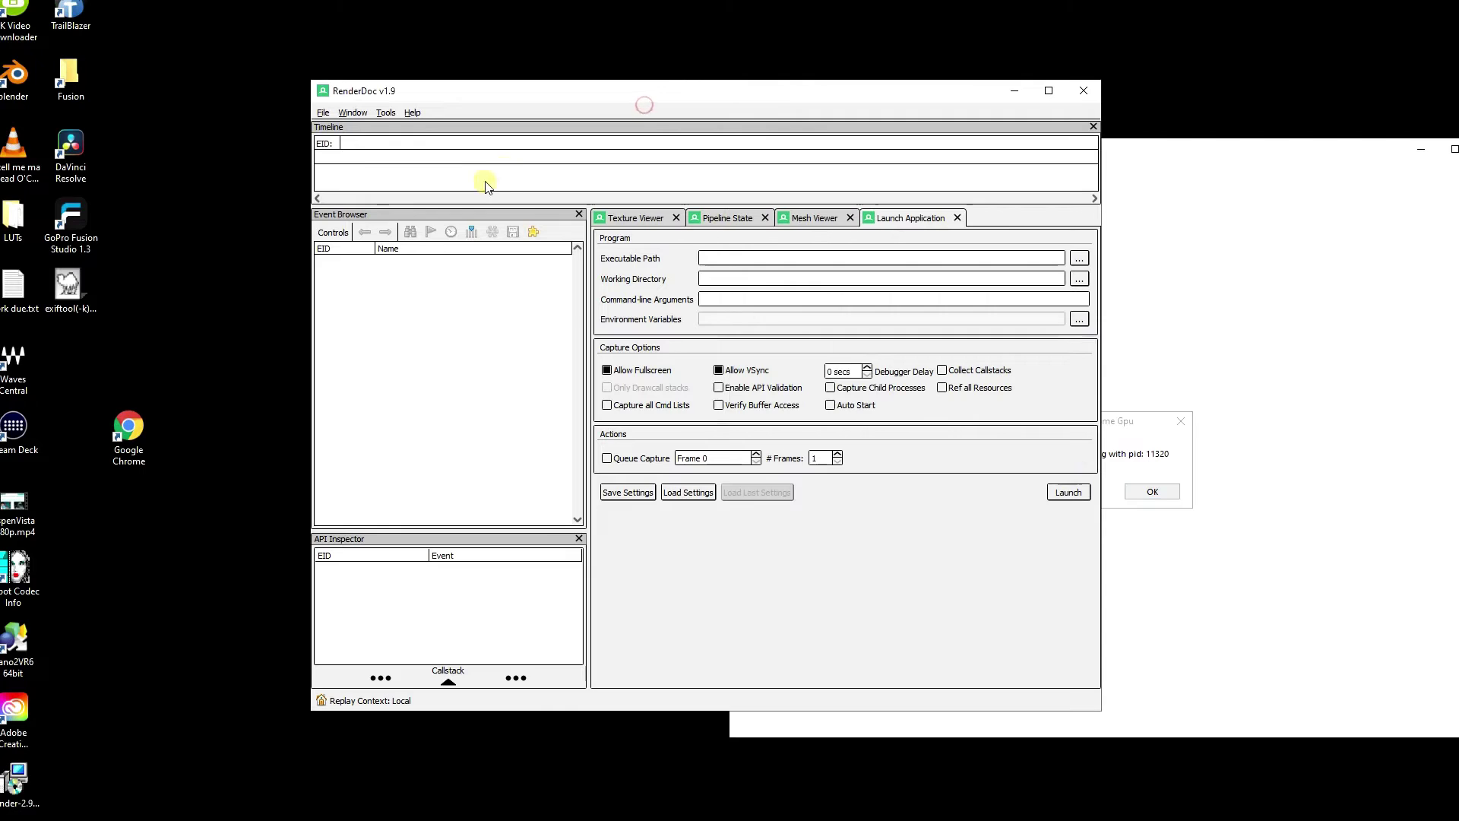
click(325, 112)
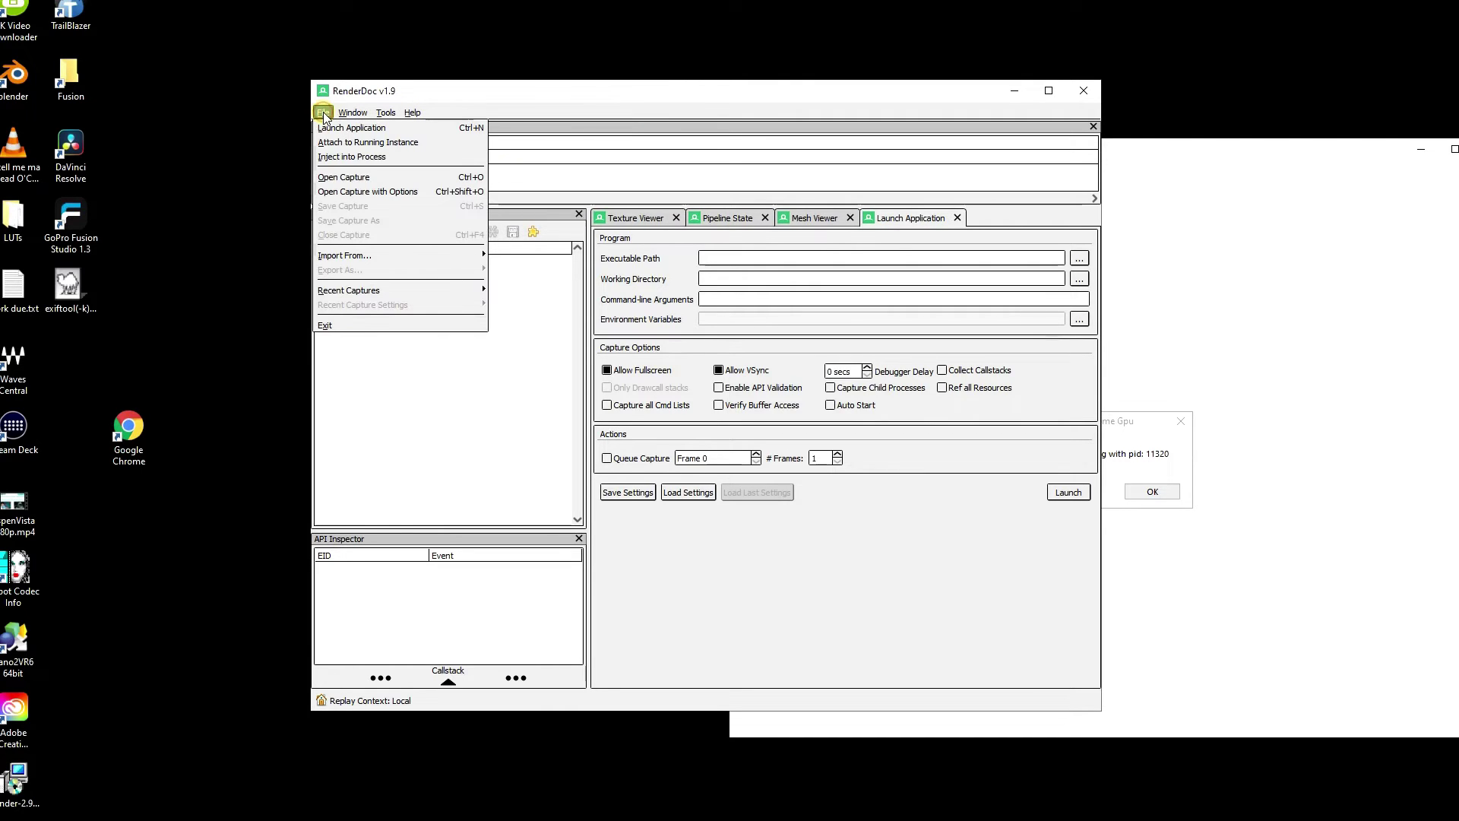
click(366, 163)
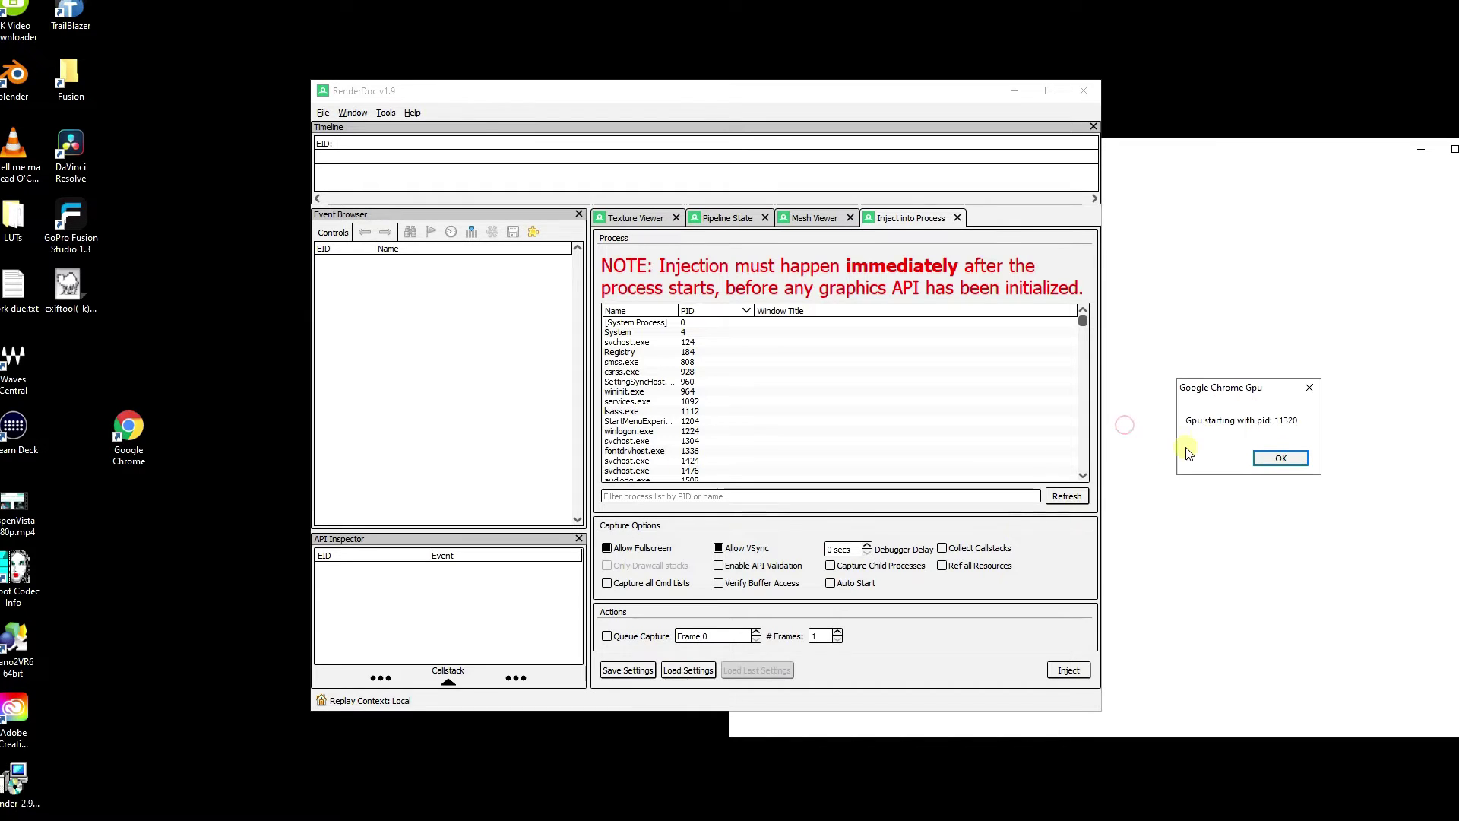
drag(1083, 320, 1068, 411)
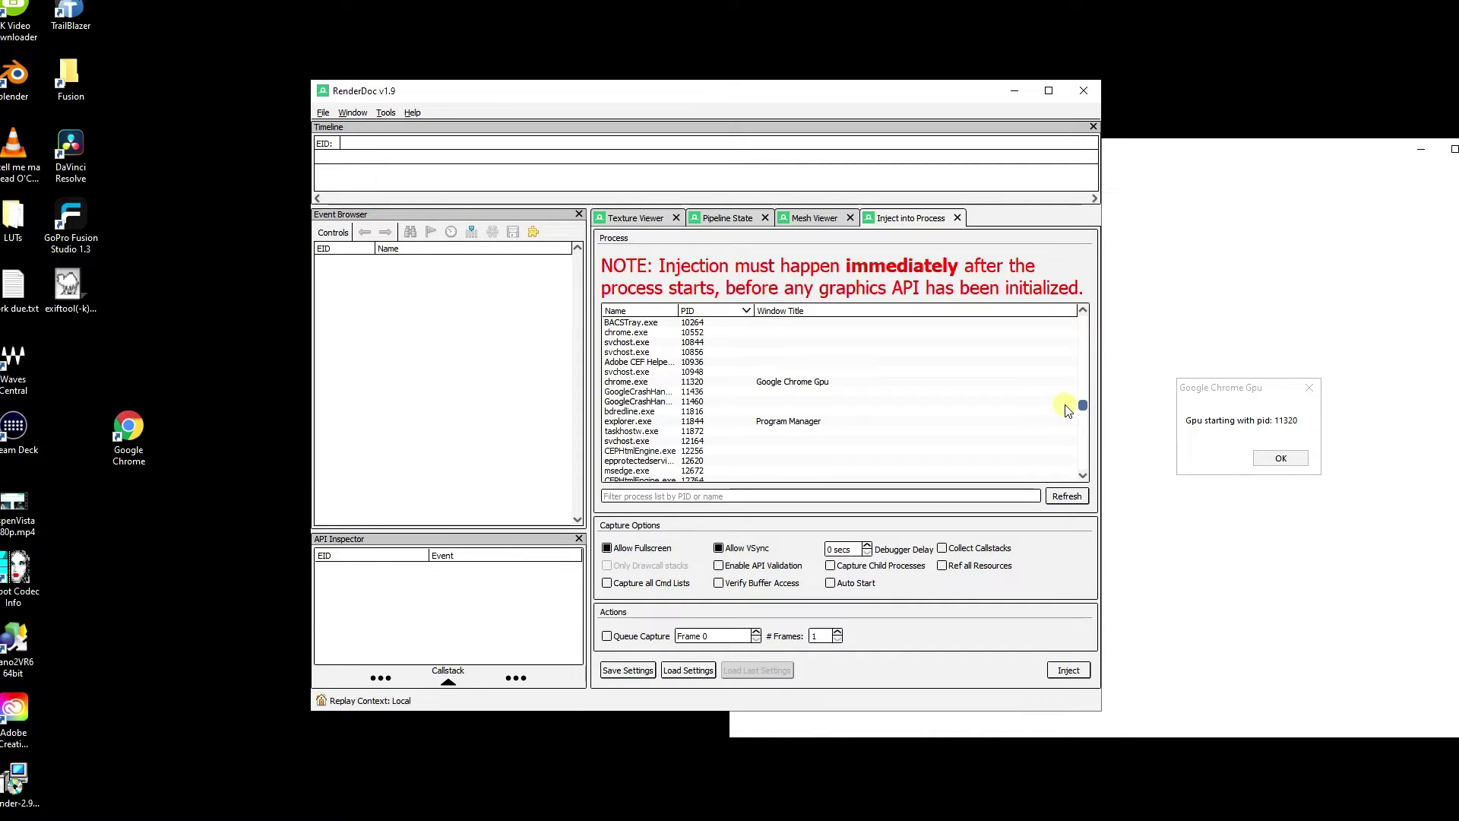
click(703, 383)
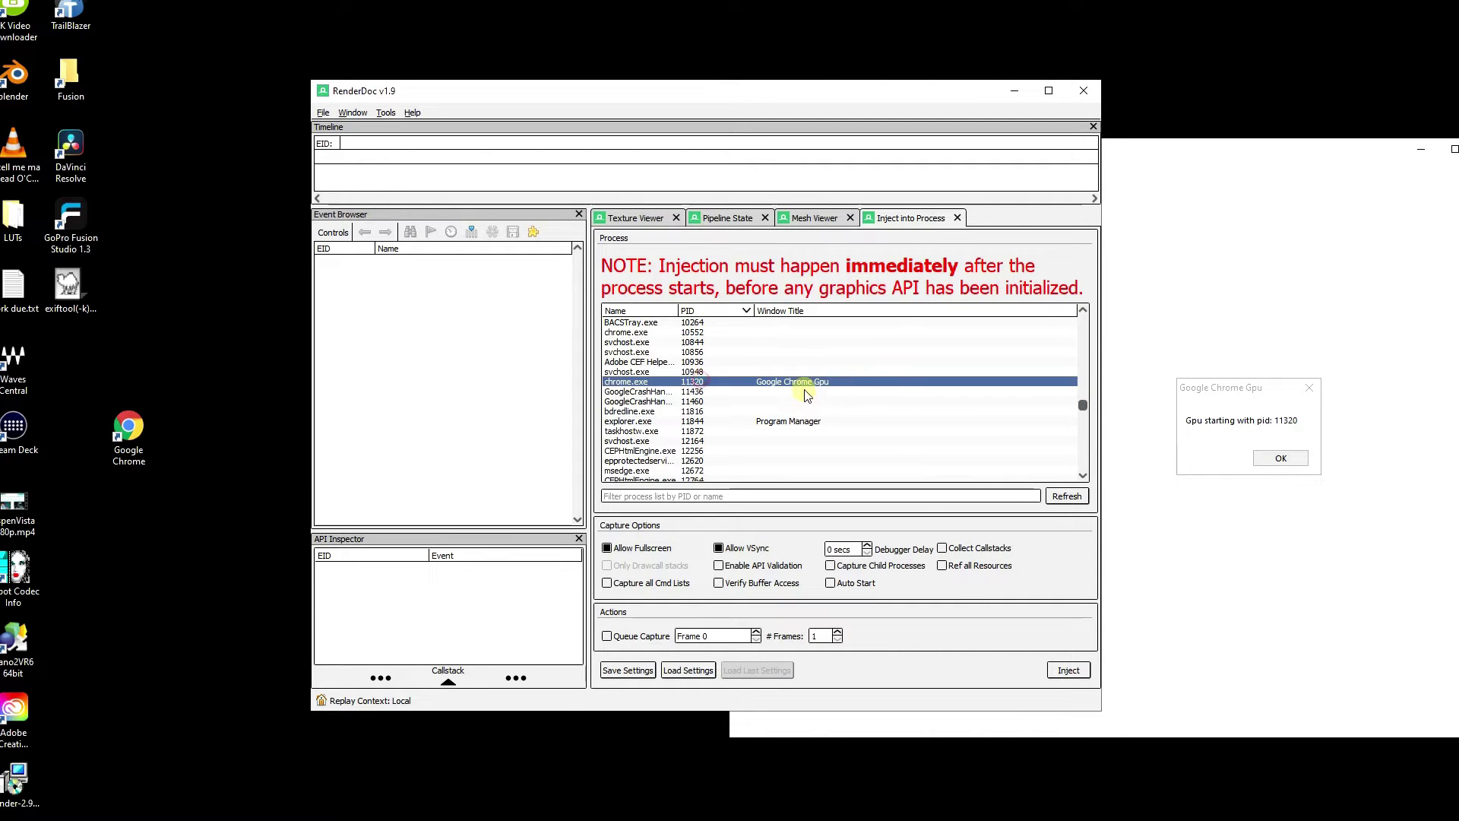
click(1068, 670)
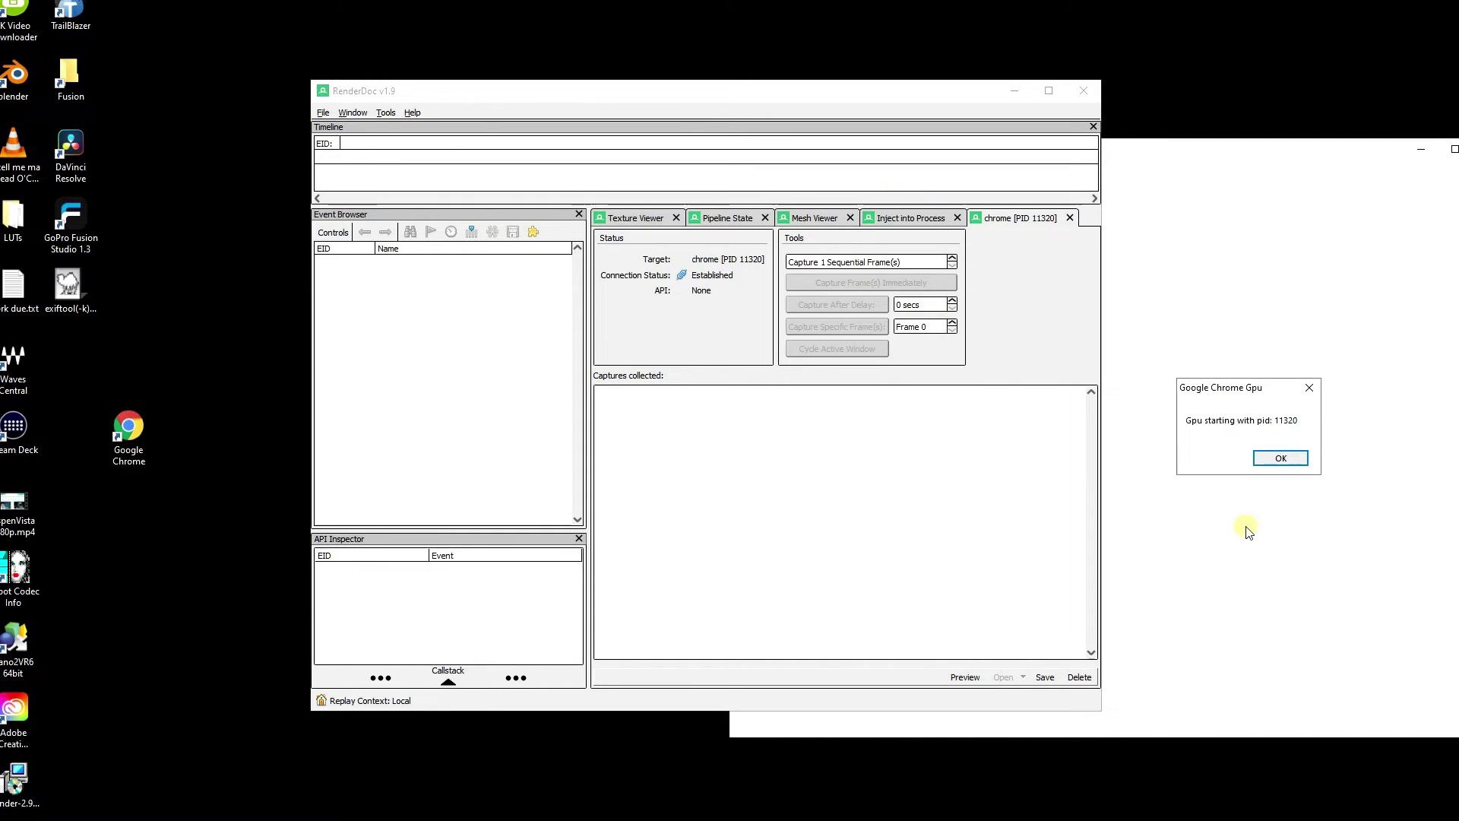
Let Chrome continue, maximize Google Maps and search 'la segrada' to reach La Sagrada Familia, Barcelona
click(1295, 459)
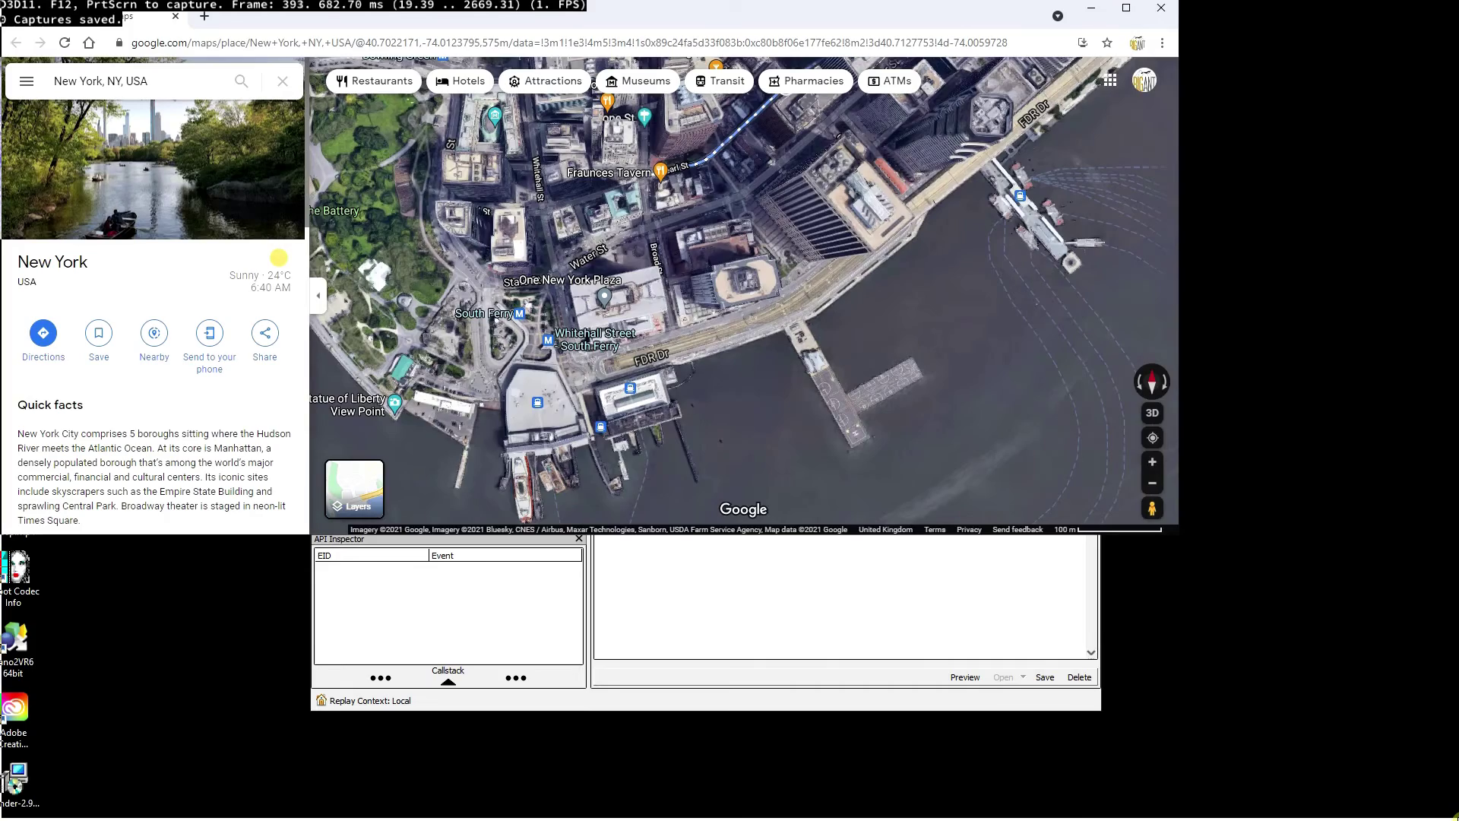
double_click(298, 28)
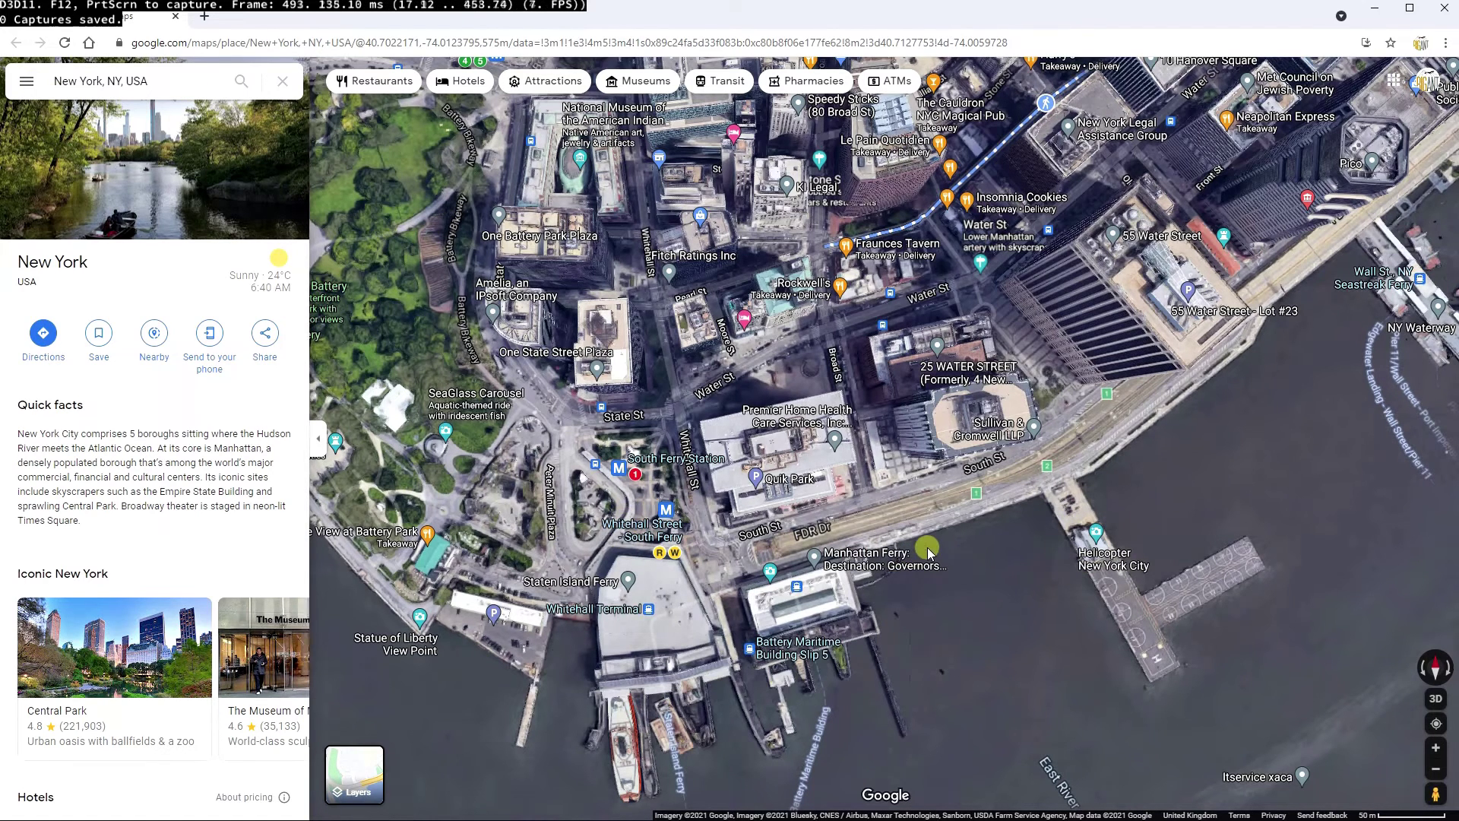
click(122, 80)
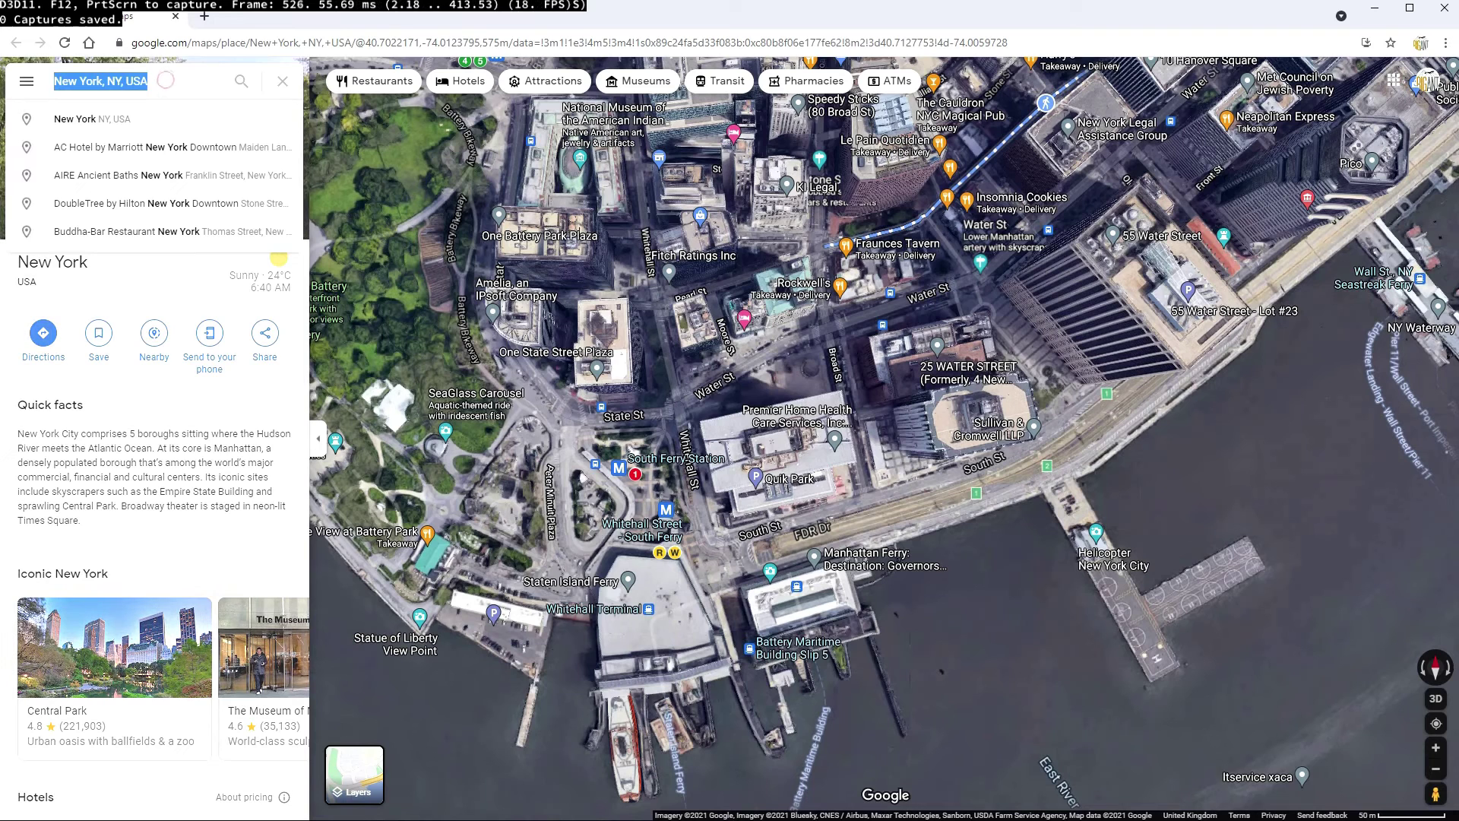
text(la)
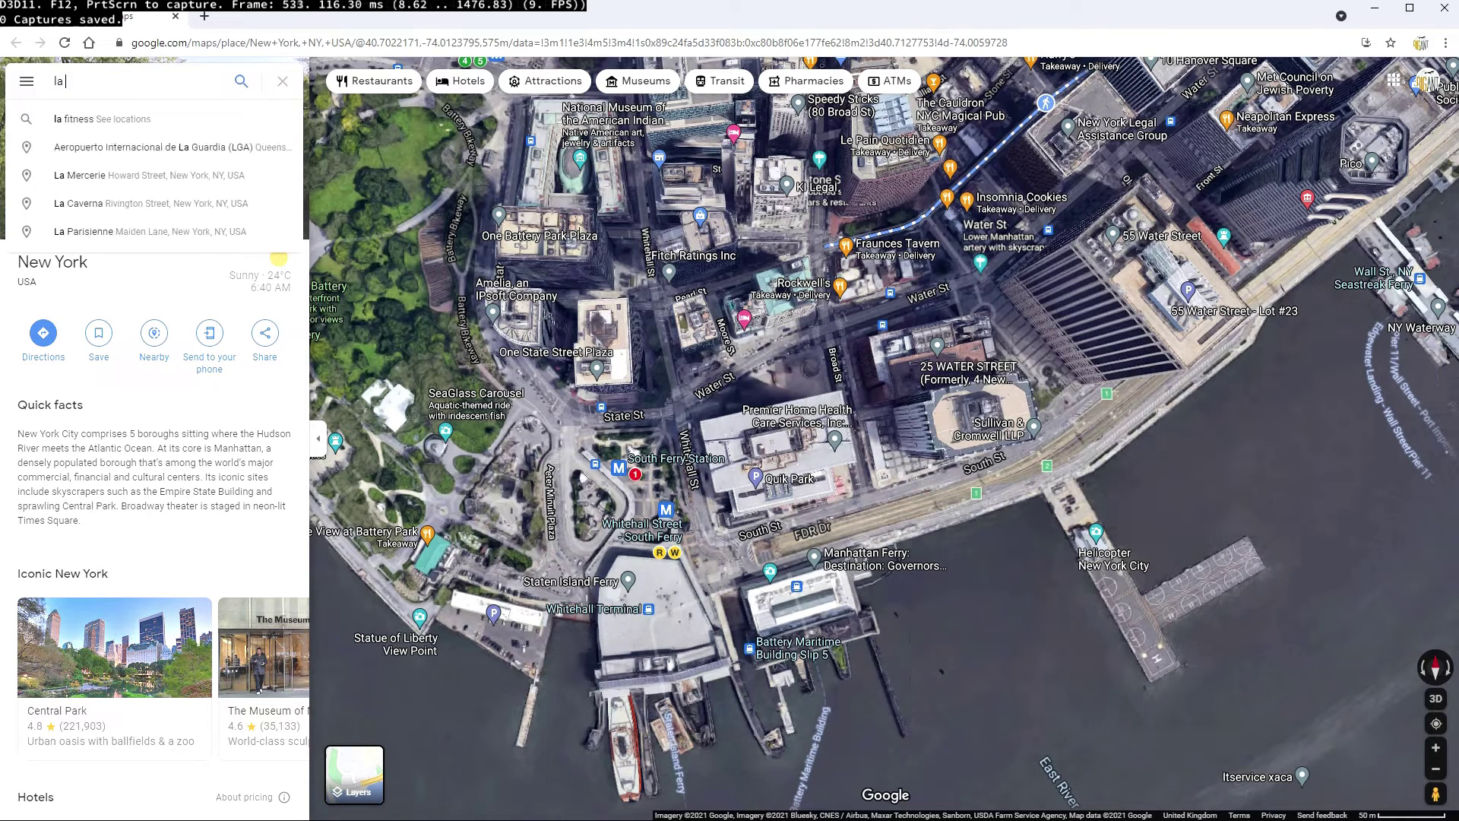
text( segrada)
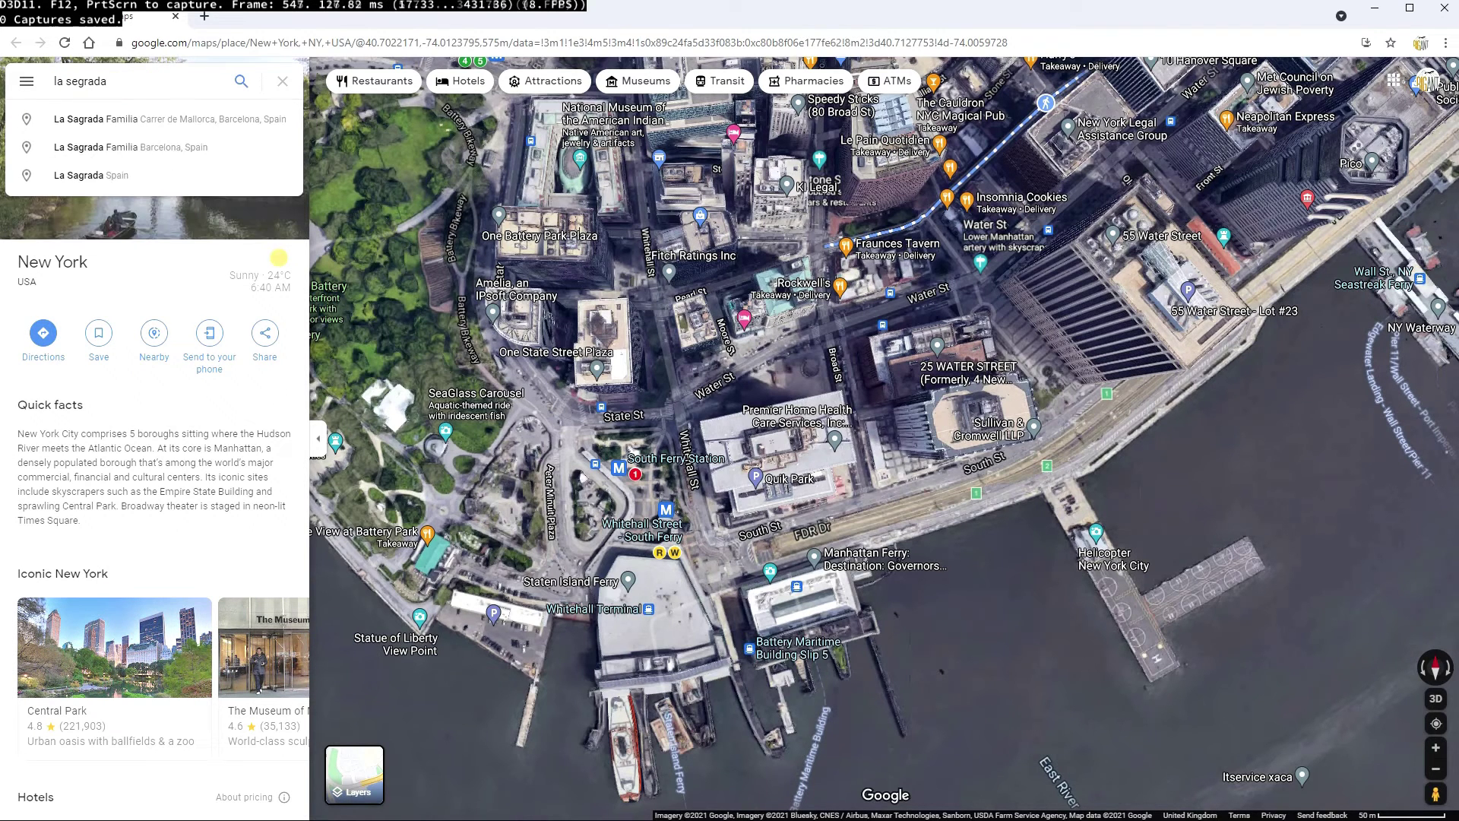
click(175, 150)
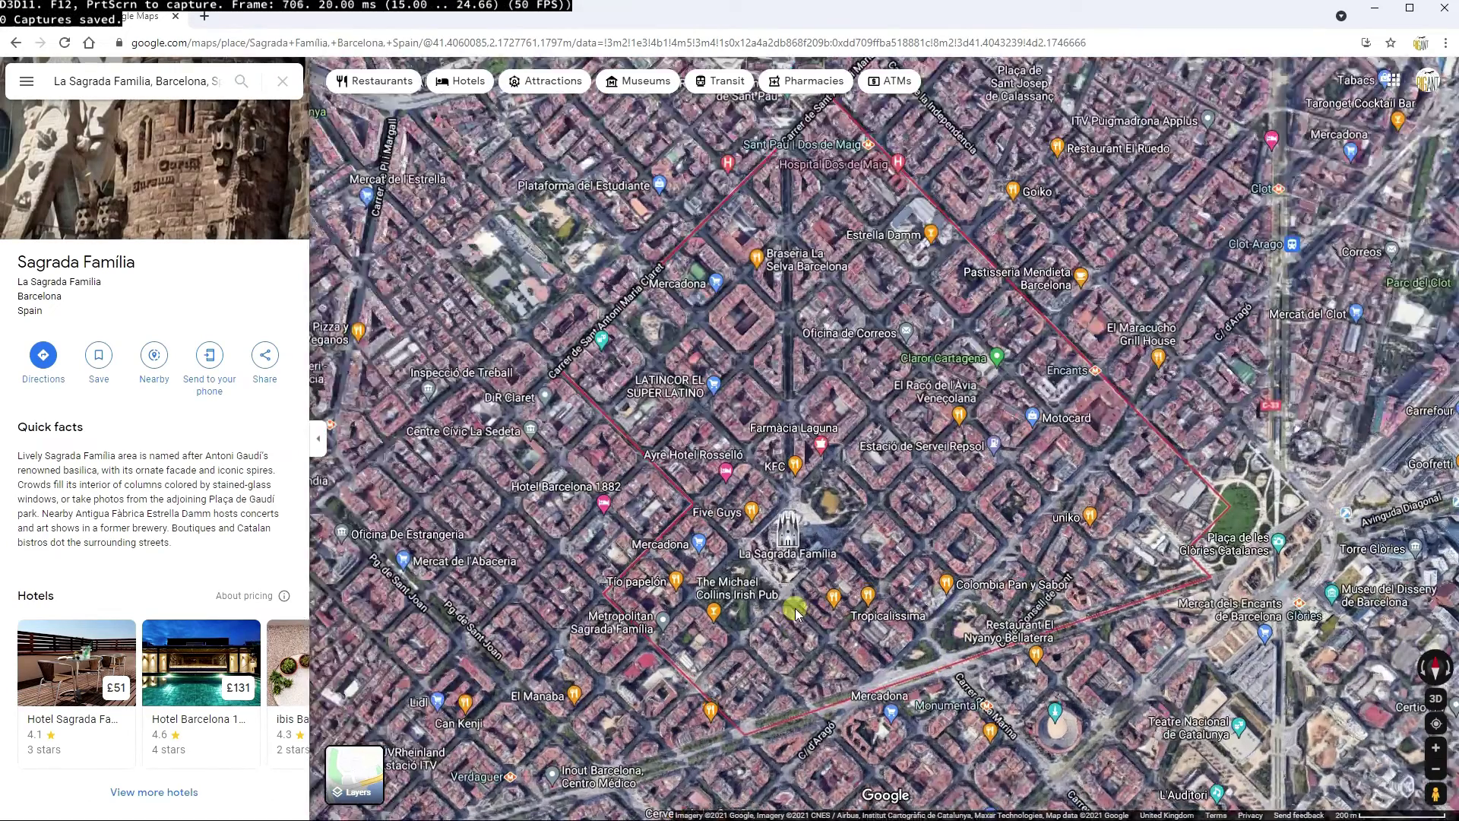
Zoom and pan the satellite view onto the basilica with the side panel hidden, then return to RenderDoc
scroll(795, 608, up, 5)
drag(800, 450, 1057, 398)
scroll(1120, 353, up, 3)
drag(1074, 272, 1121, 372)
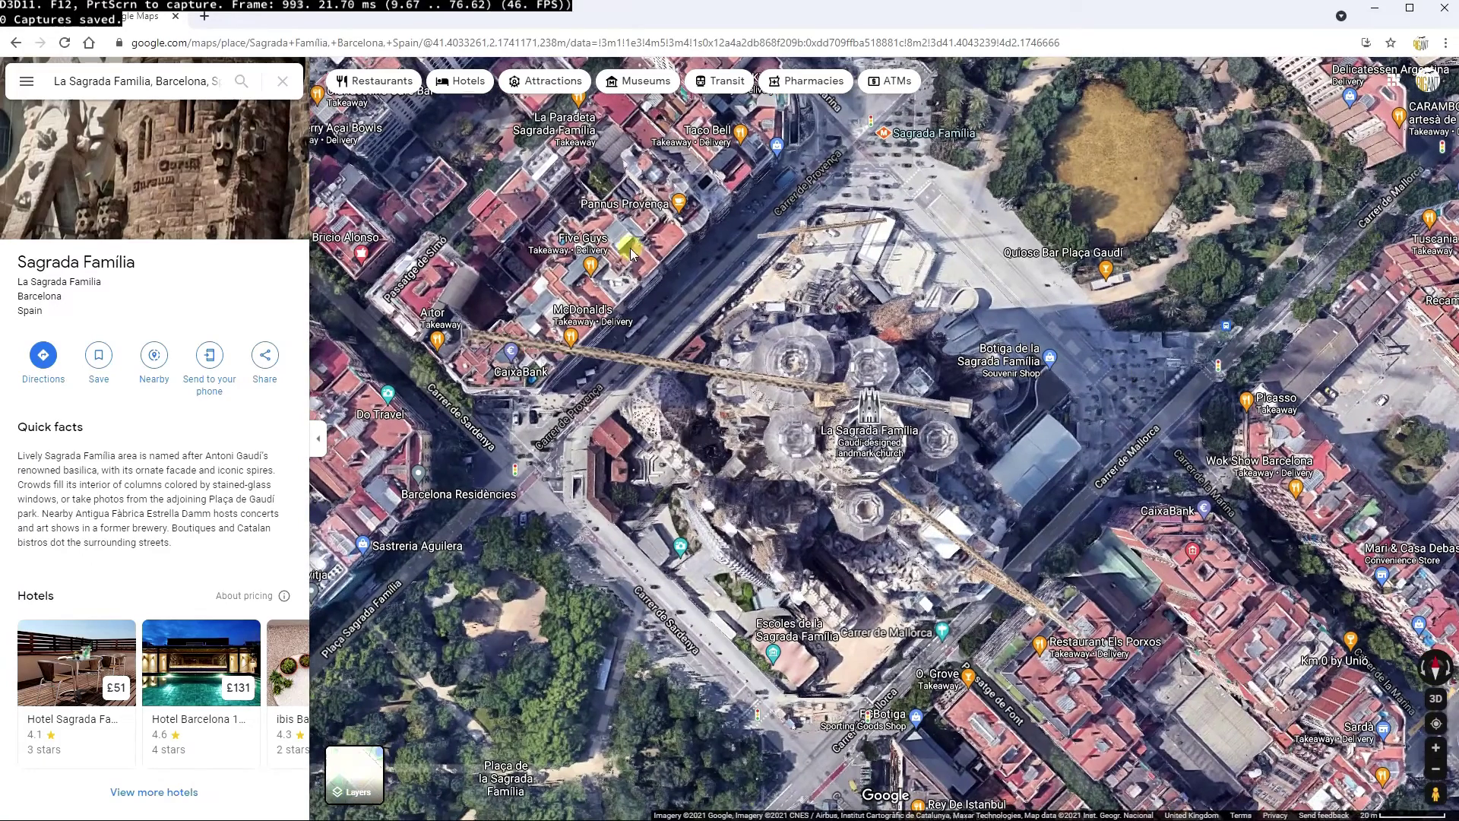
click(318, 445)
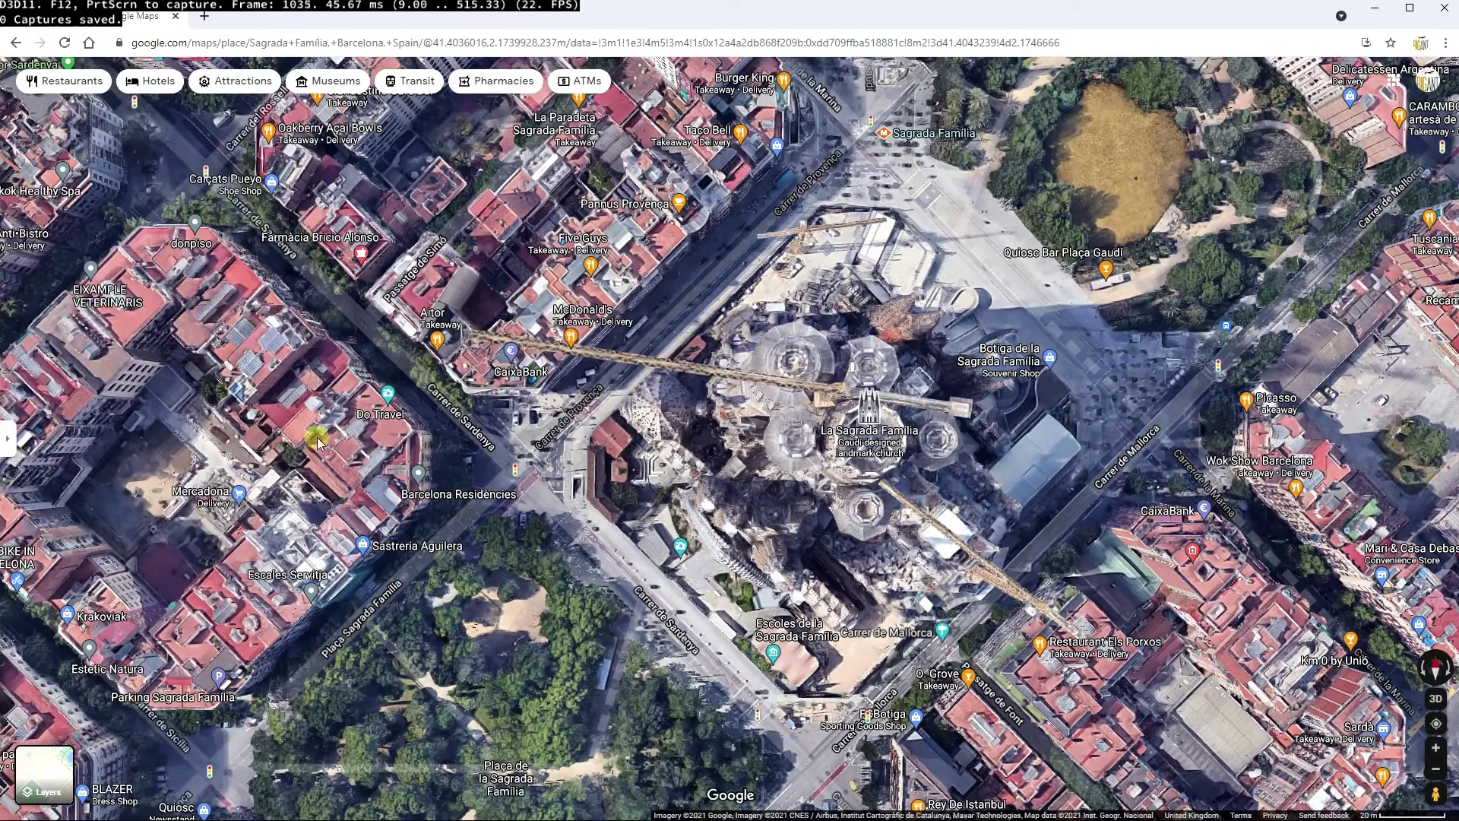
drag(1216, 460, 1127, 452)
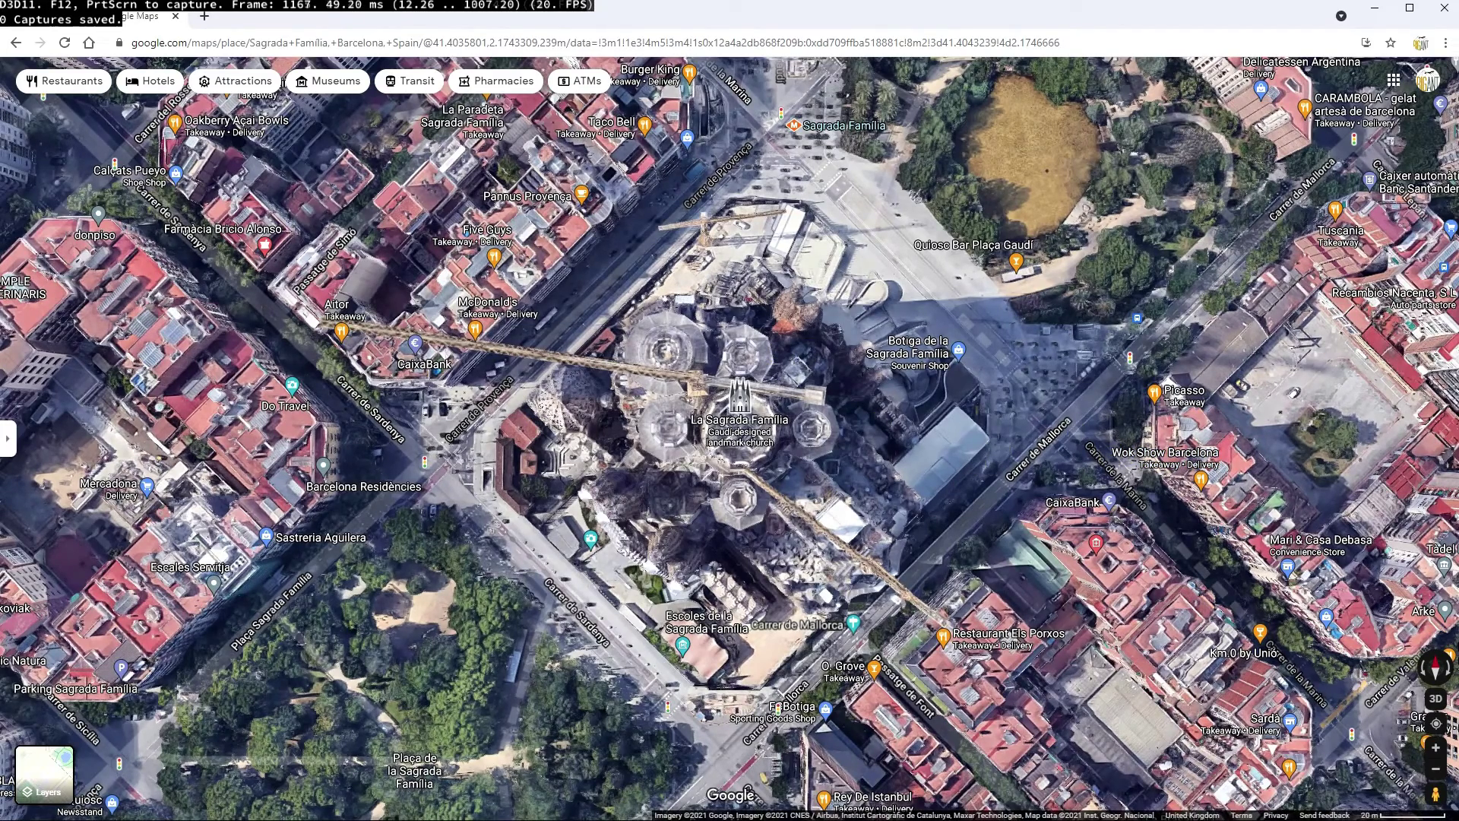
key(F12)
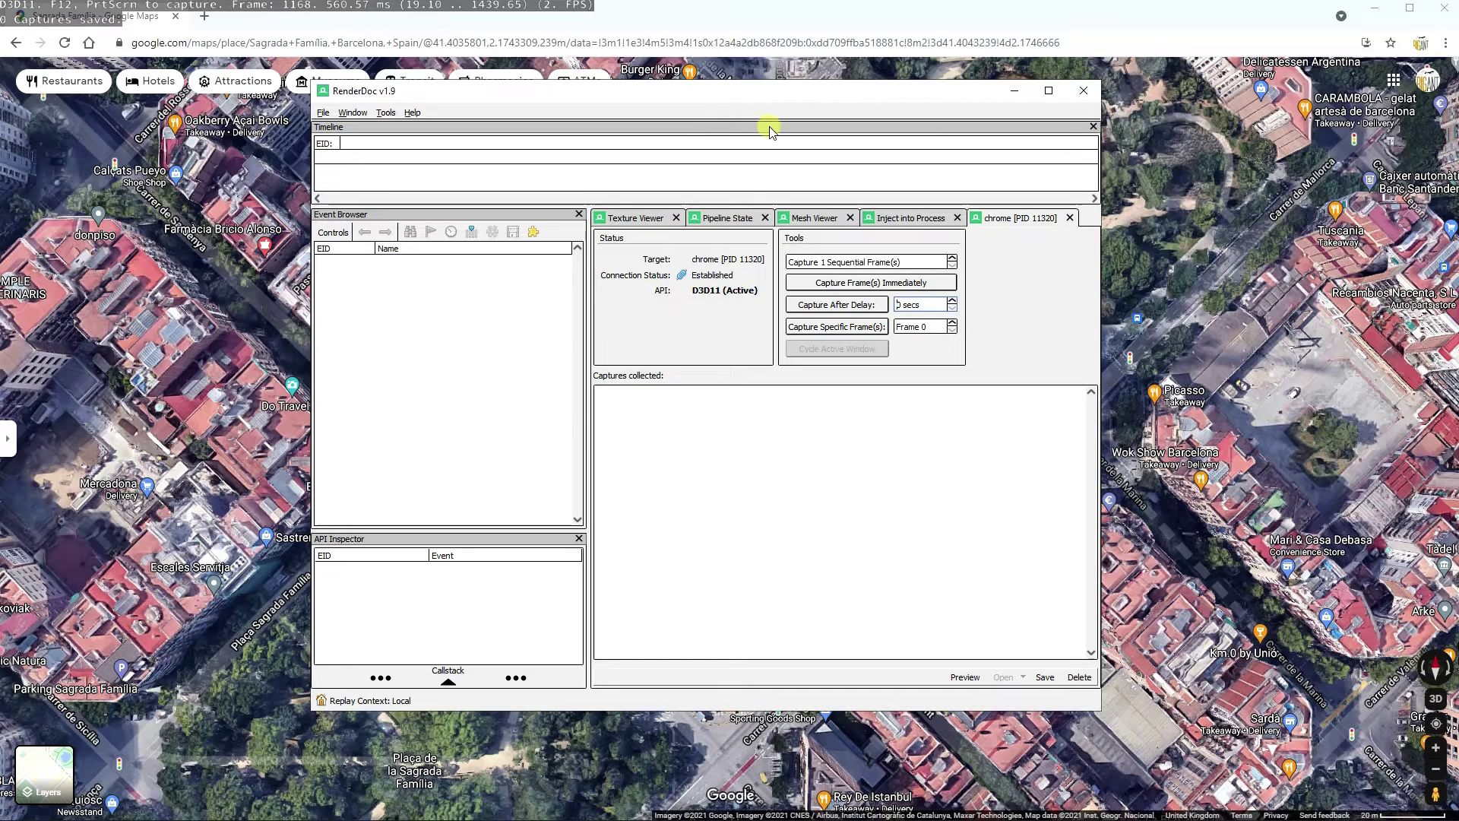
Capture a frame of Chrome's Sagrada Família map in RenderDoc and open capture #1186
drag(707, 92, 571, 103)
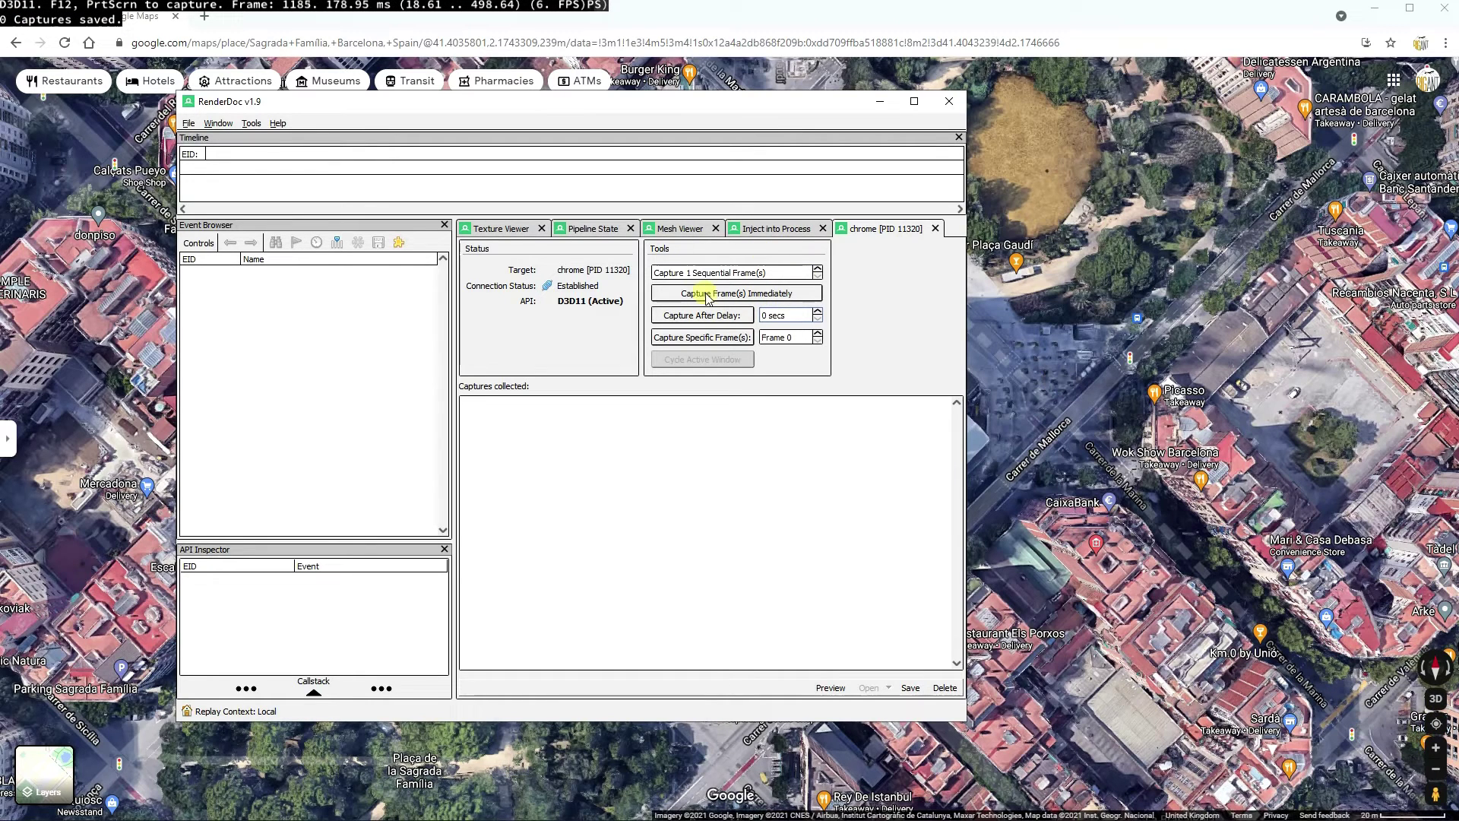
click(738, 293)
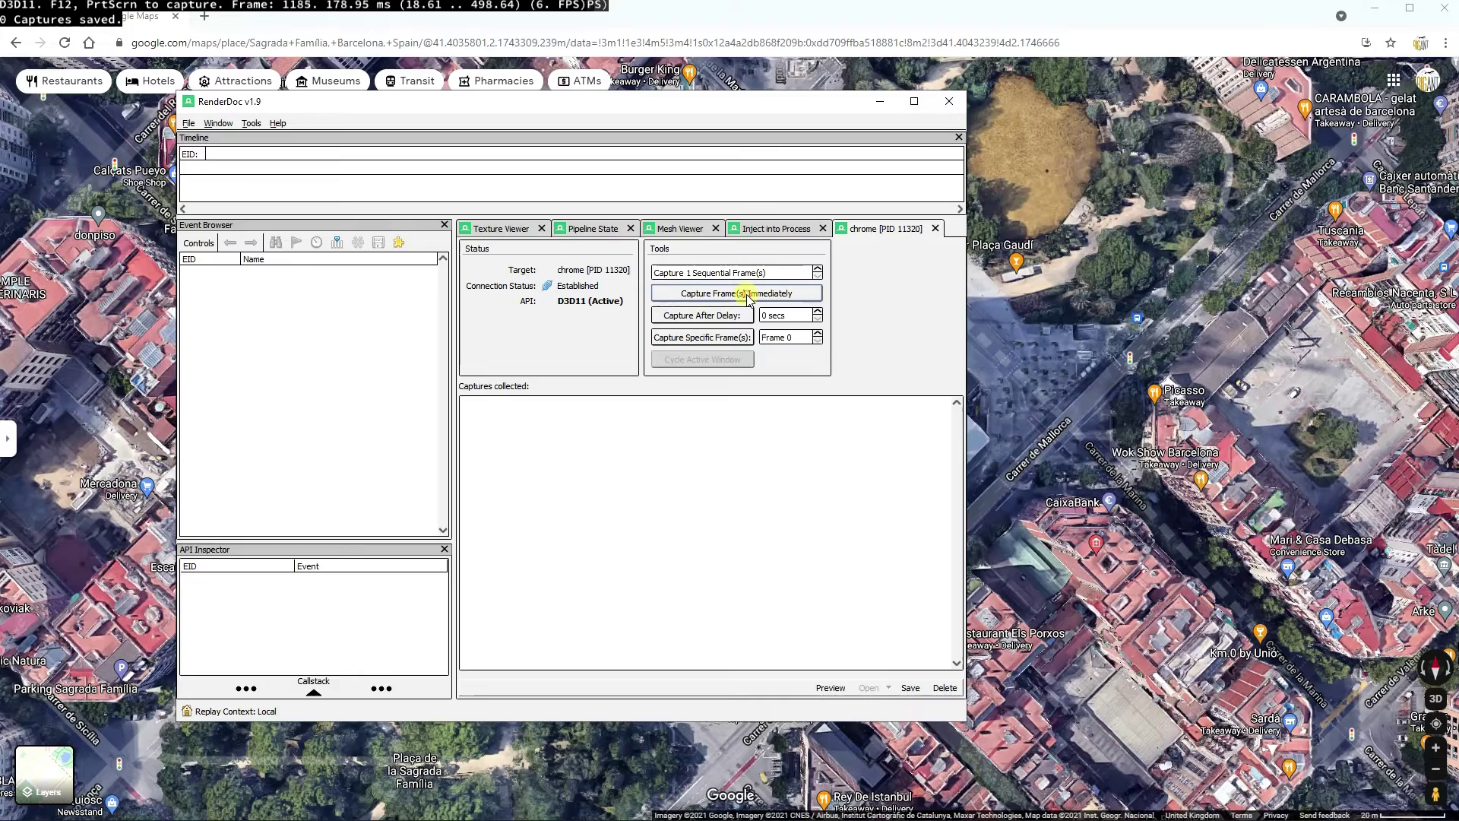
click(1167, 497)
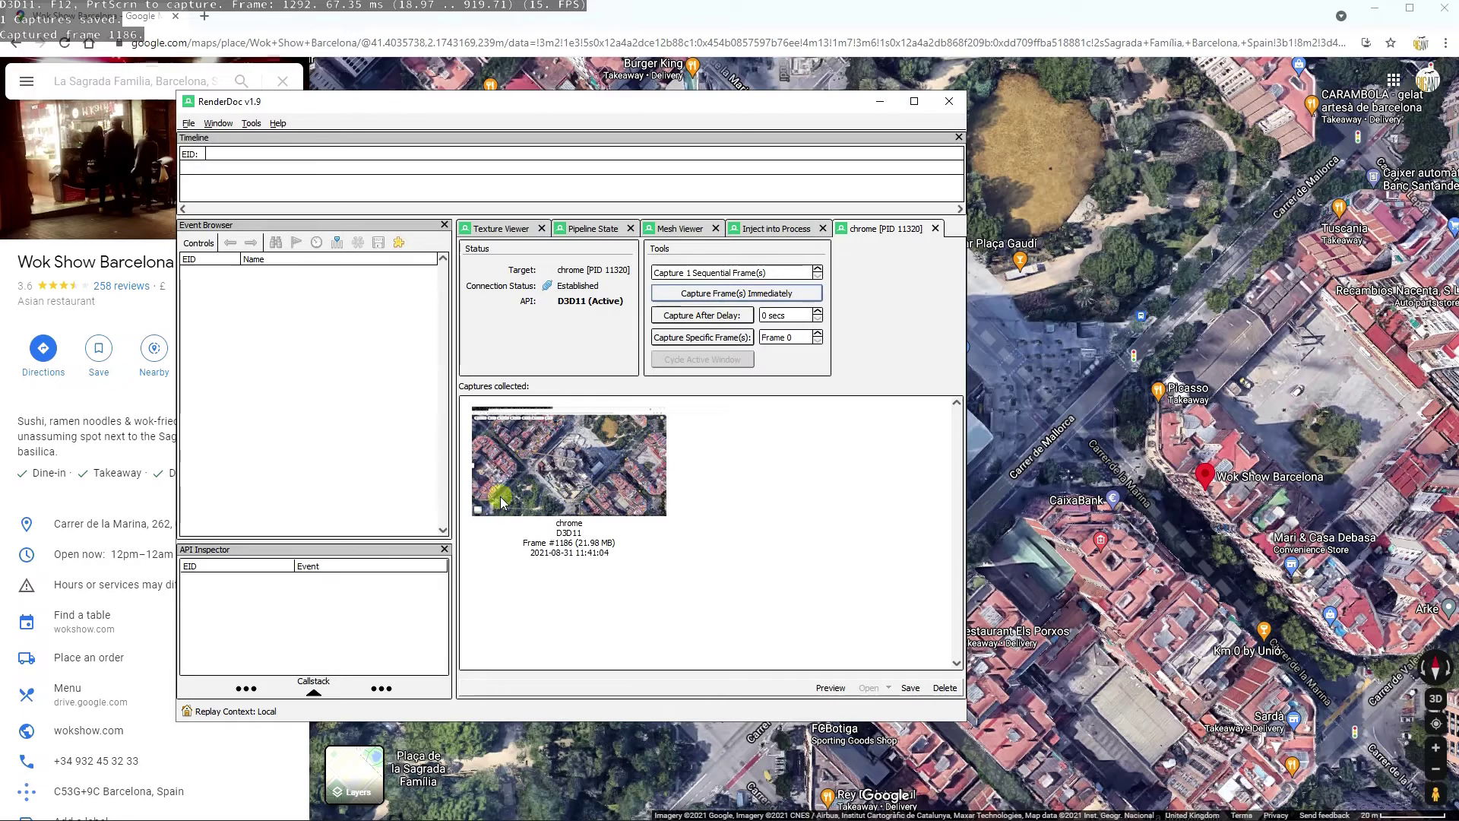
double_click(615, 467)
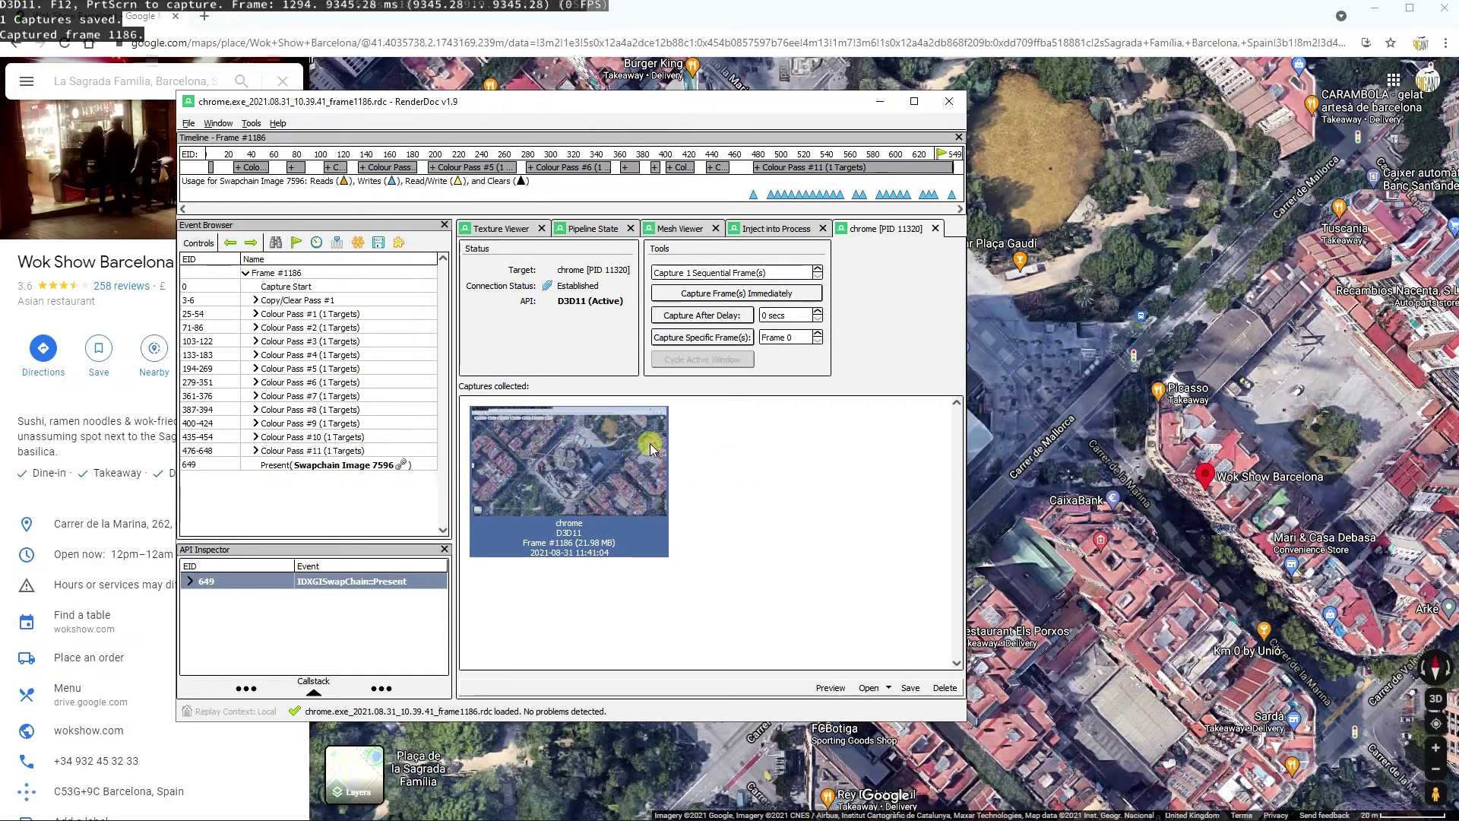
Browse the existing captures in Save Capture As, cancel without saving, and minimise RenderDoc
click(188, 123)
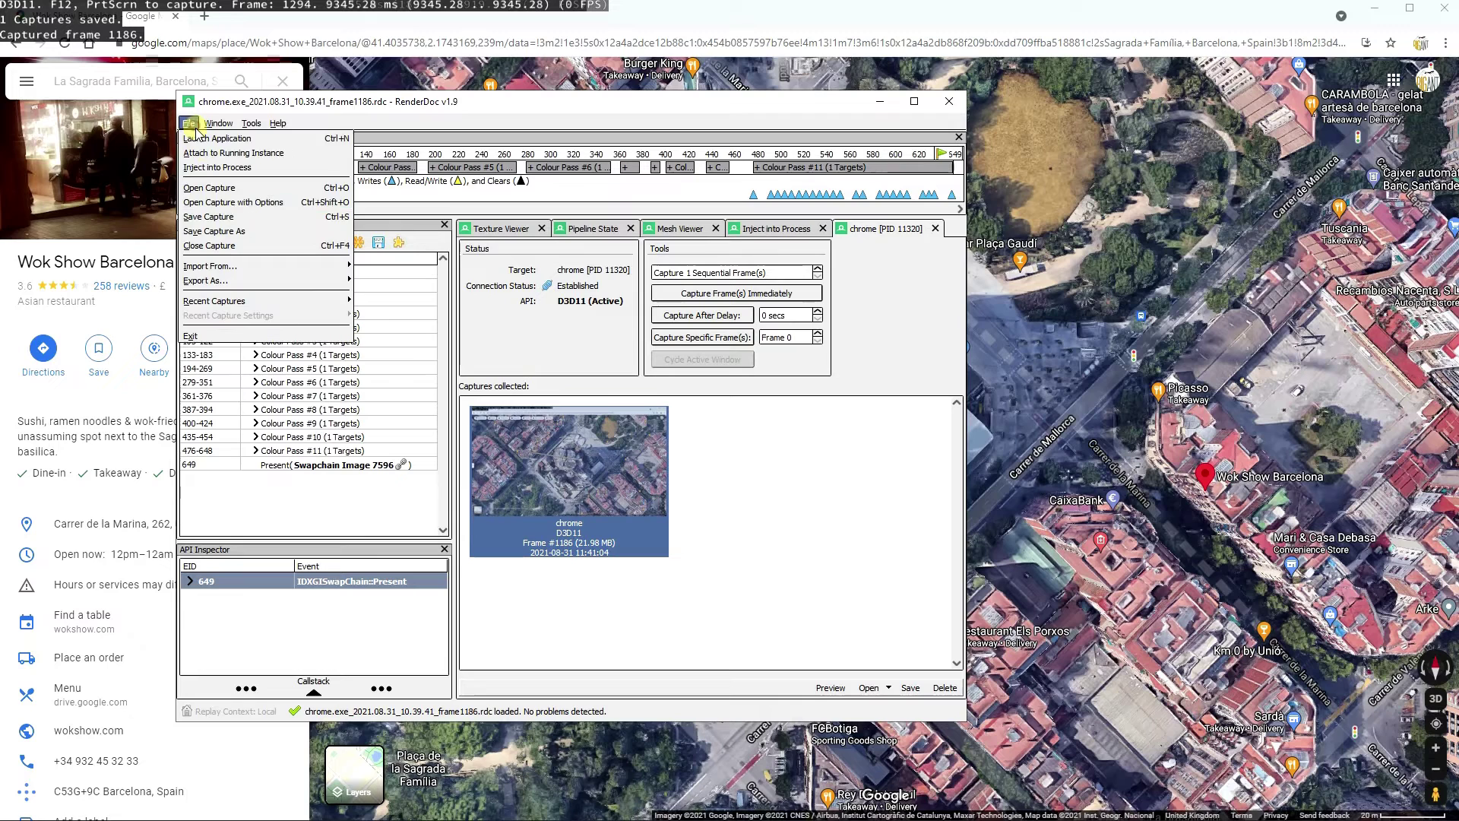
click(267, 229)
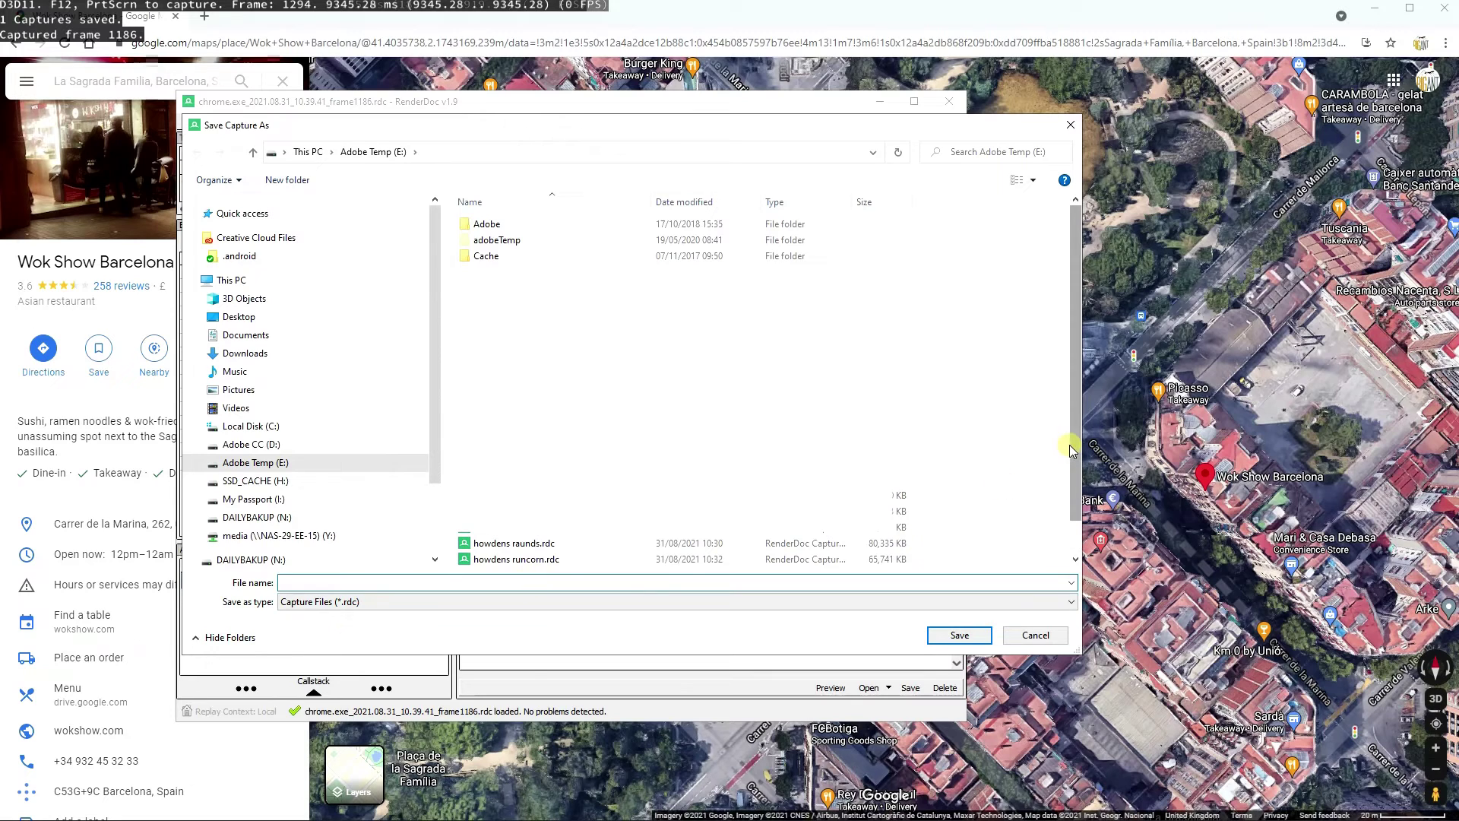
drag(1069, 445, 1080, 501)
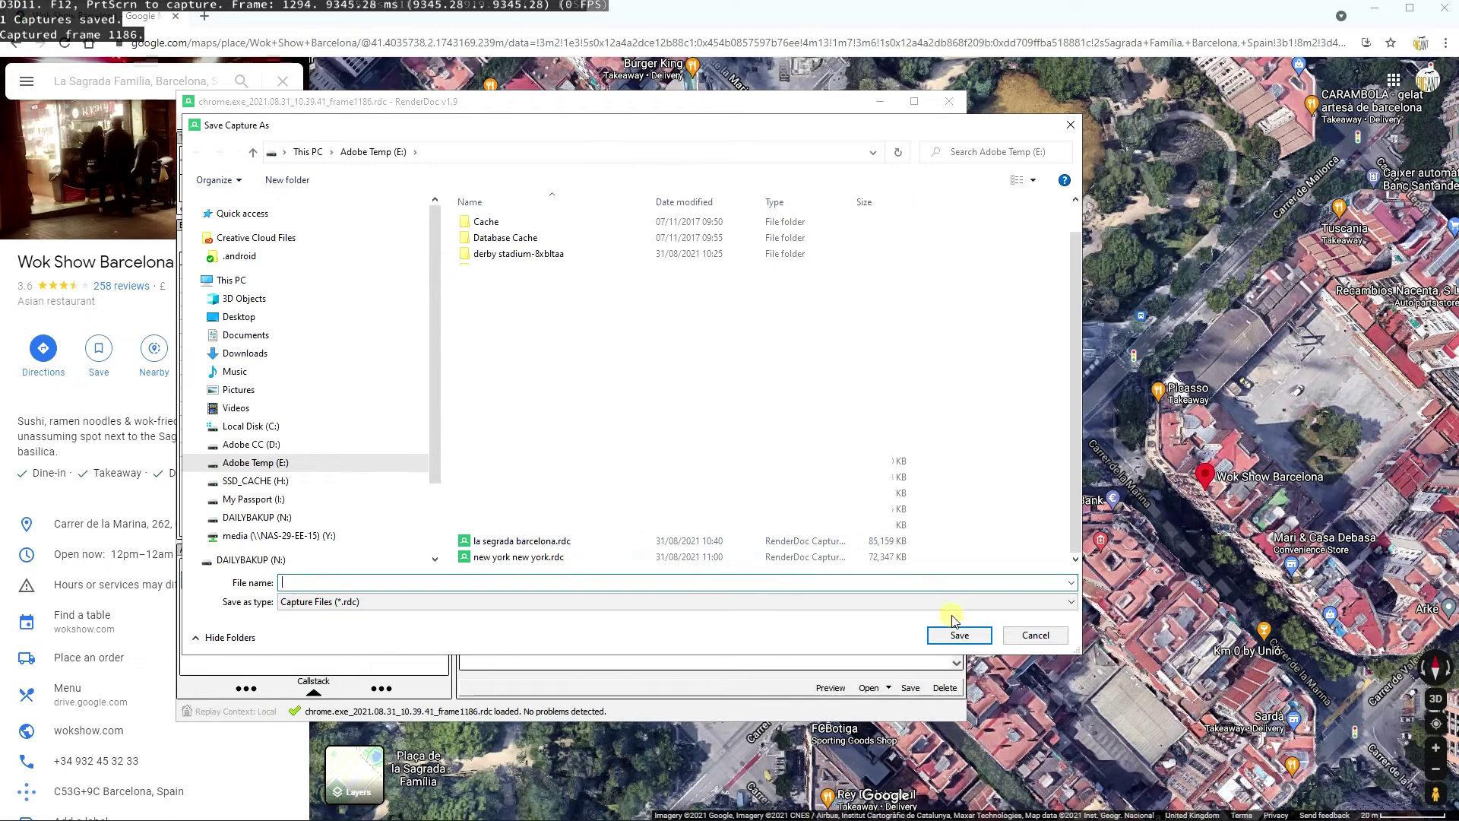
click(1053, 637)
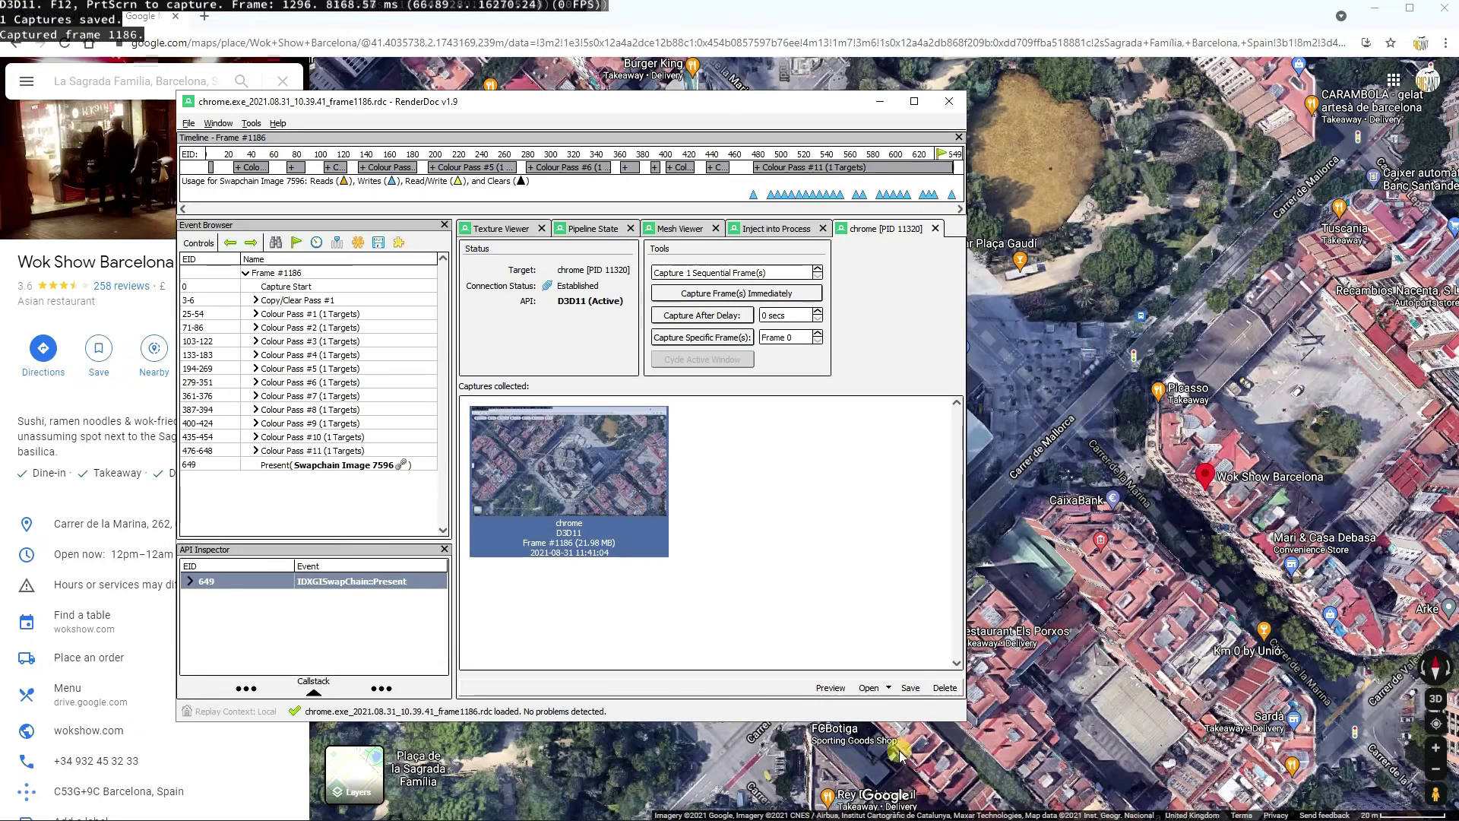
click(877, 103)
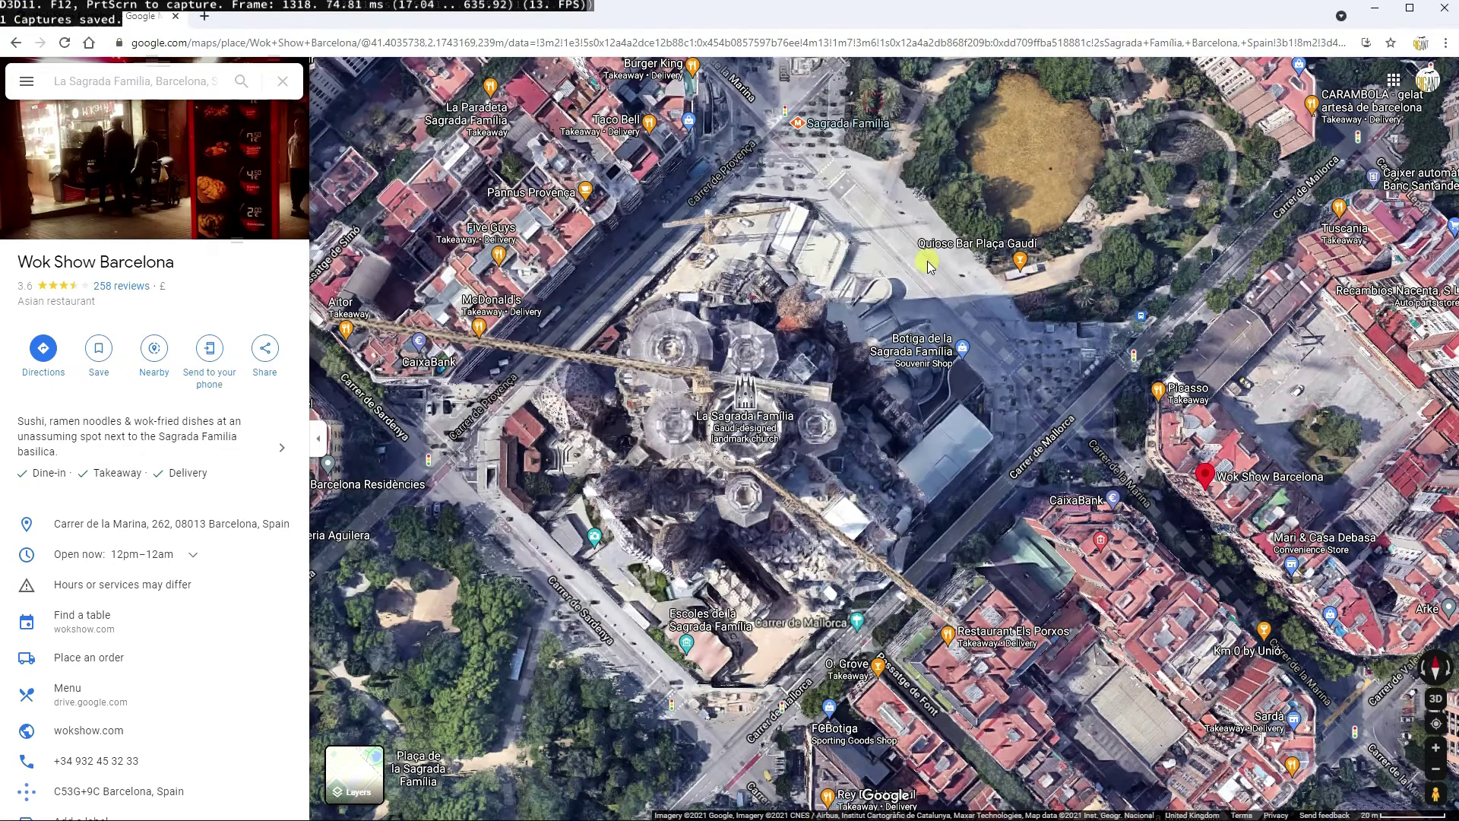
Minimise Chrome and delete Blender's default cube, camera and light
click(1378, 7)
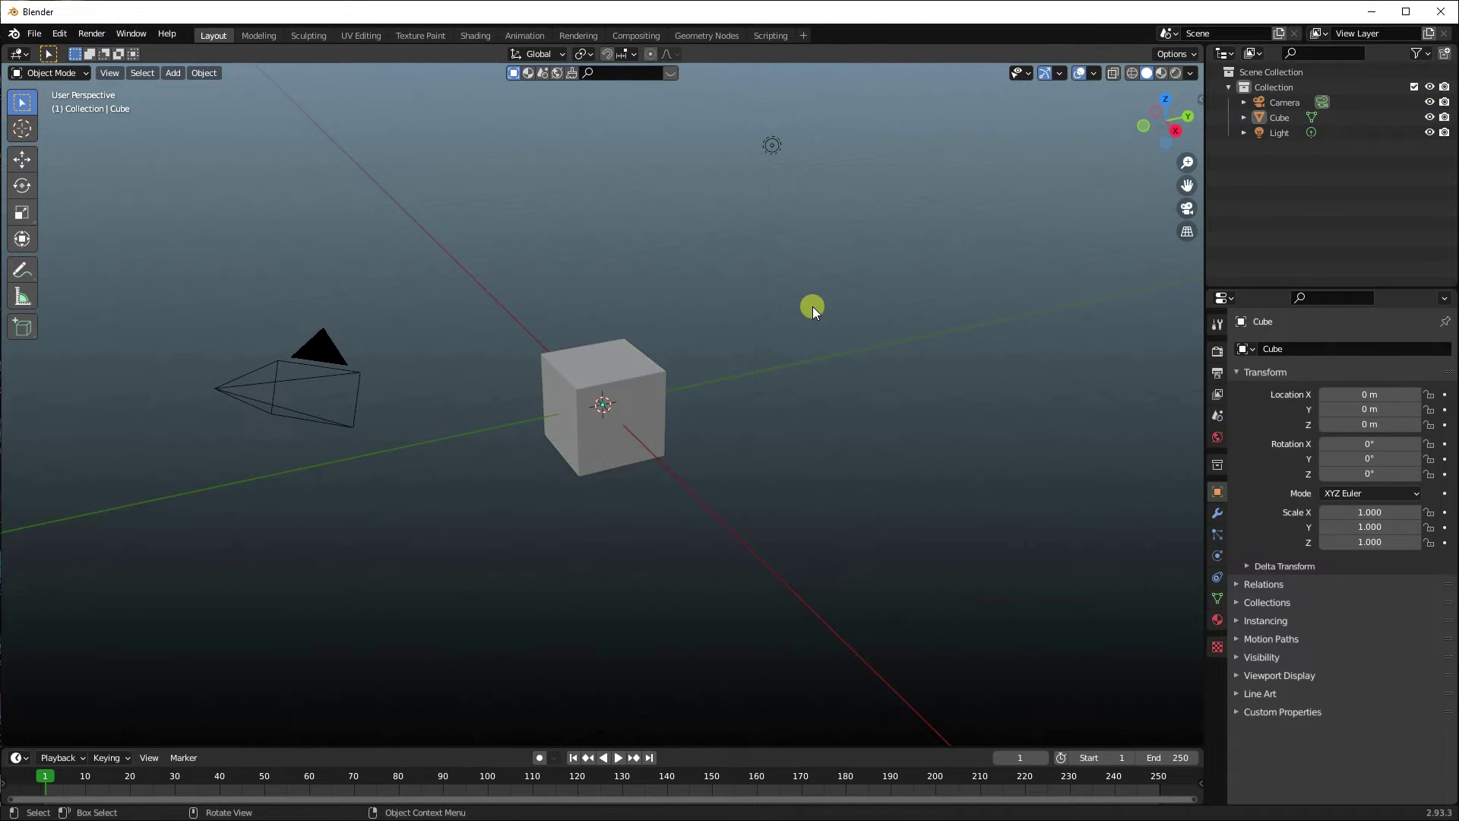
key(a)
key(Delete)
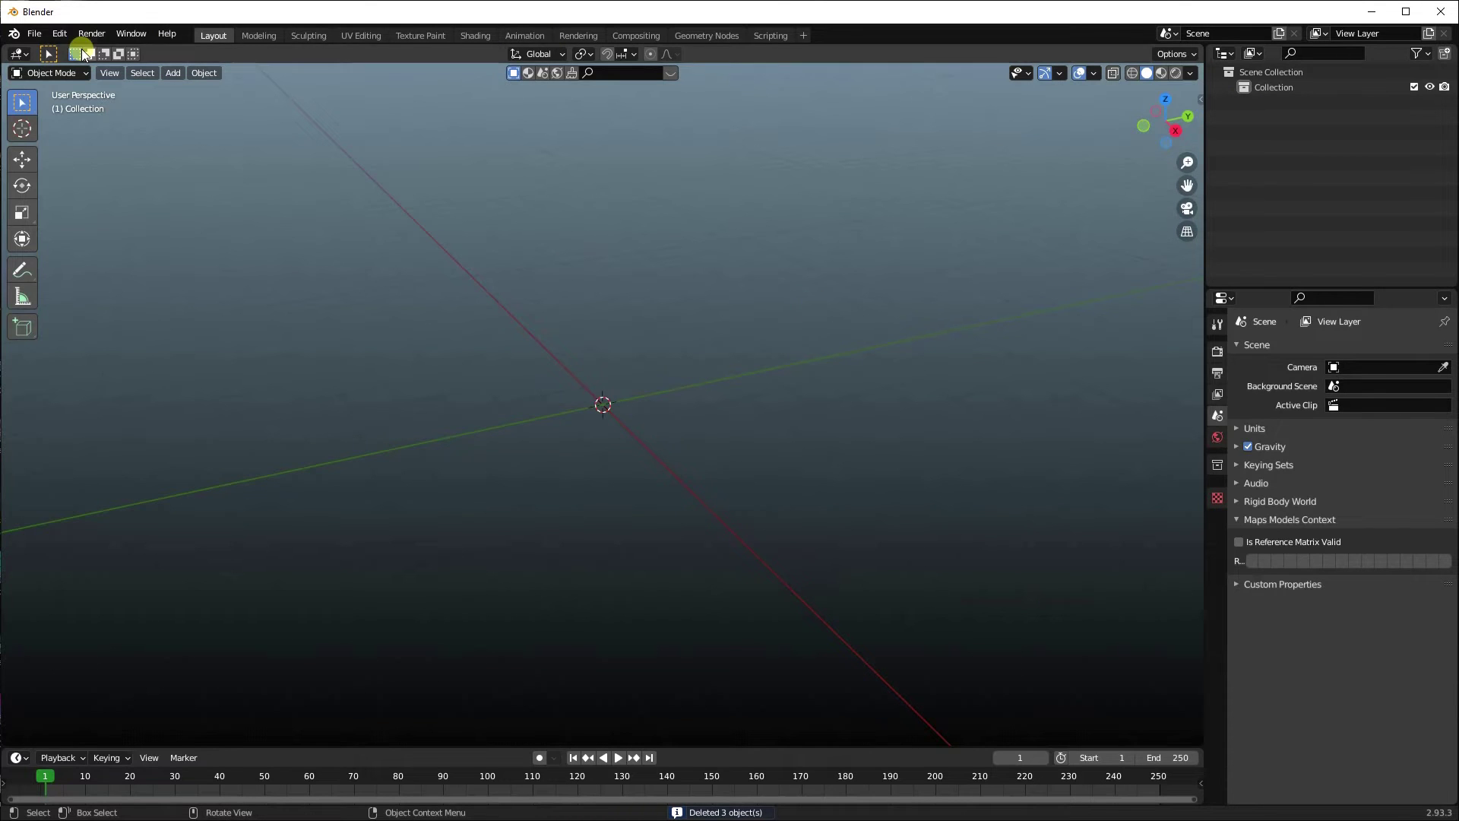
Choose File > Import > Google Maps Capture (.rdc) in Blender
click(34, 34)
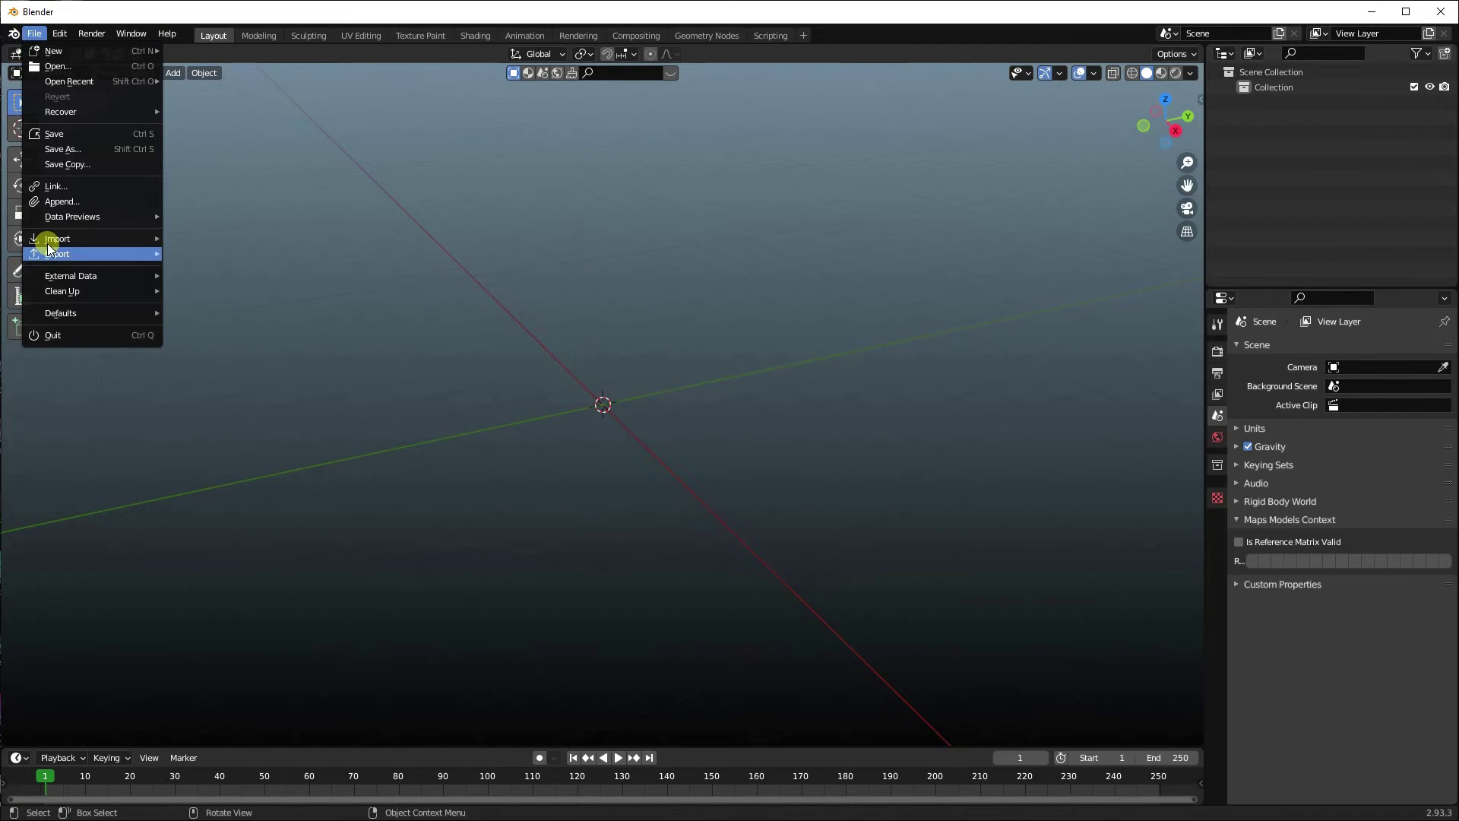
click(93, 240)
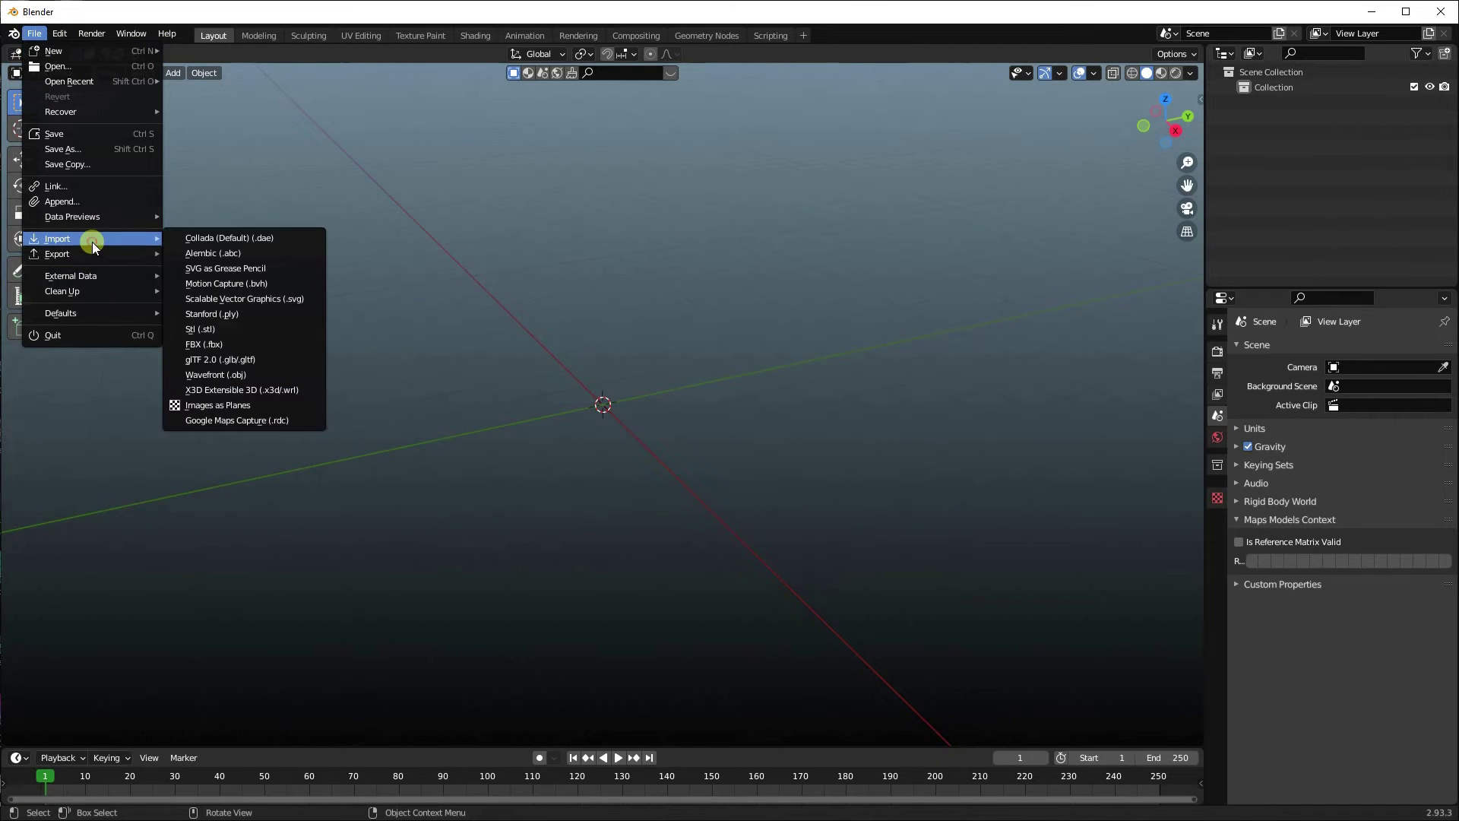
click(271, 421)
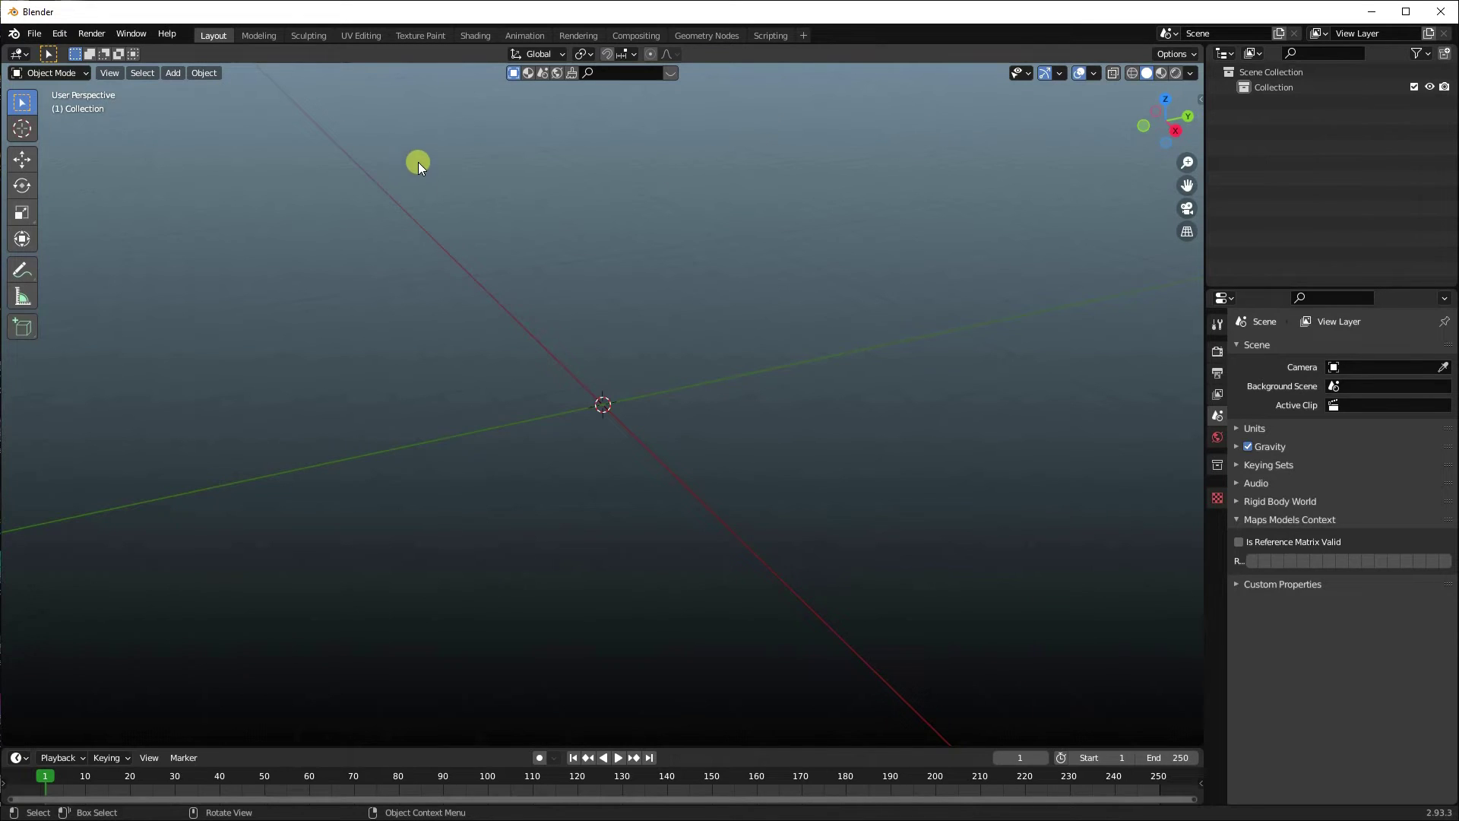
Import la segrada barcelona.rdc from the Adobe Temp (E:) drive as a Google Maps capture
click(34, 34)
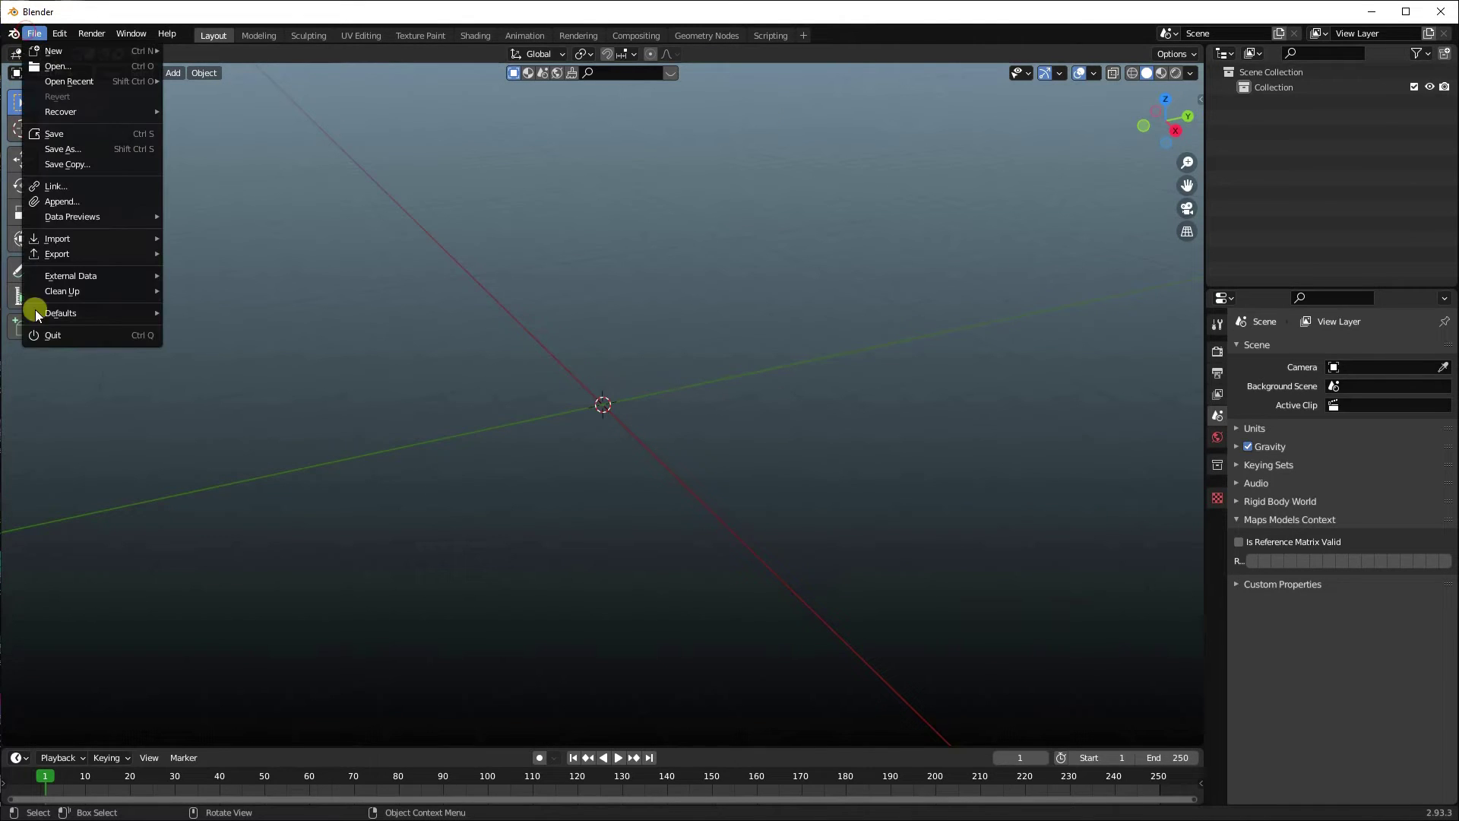
click(107, 240)
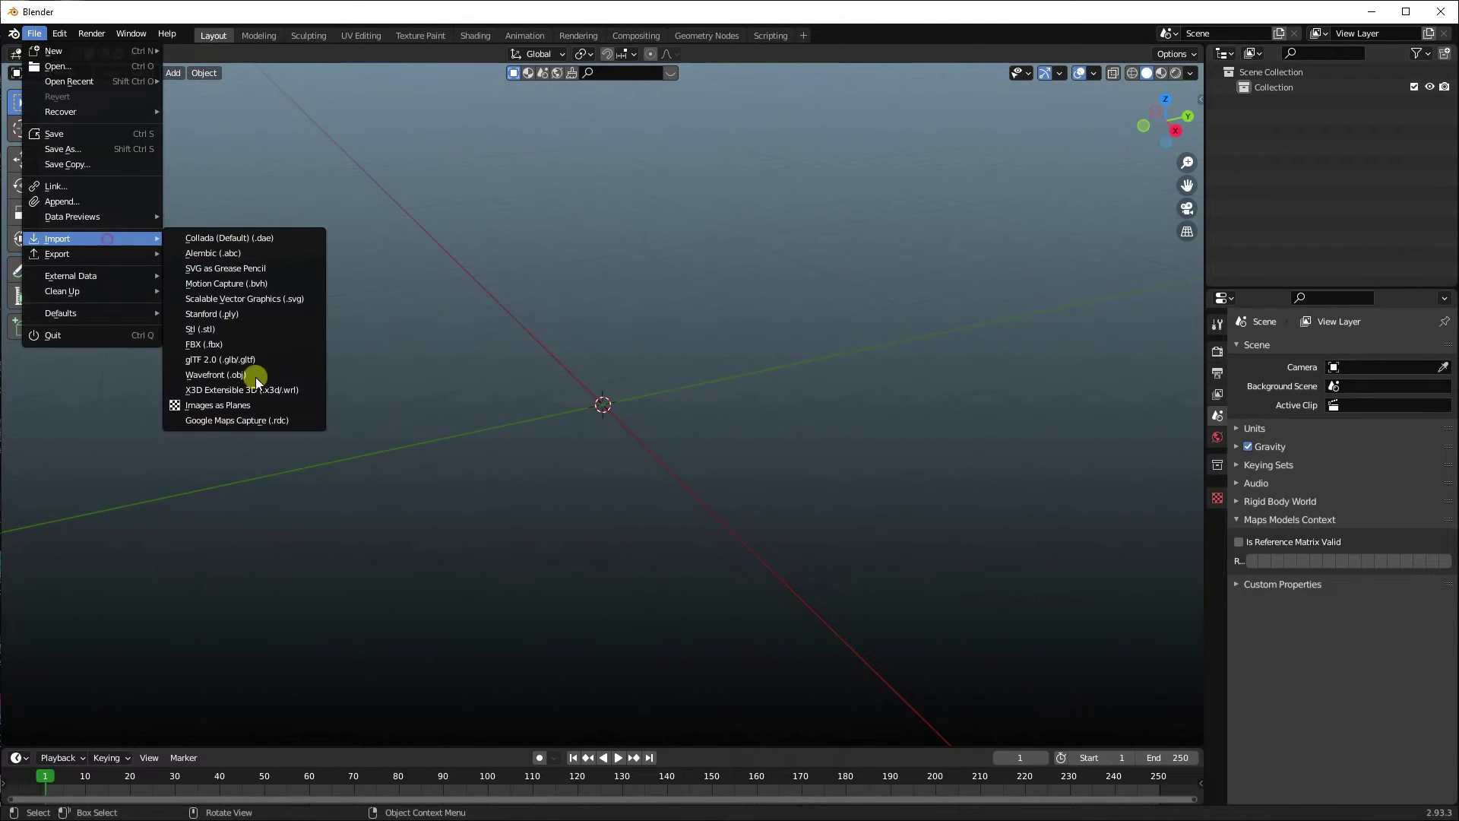
click(258, 421)
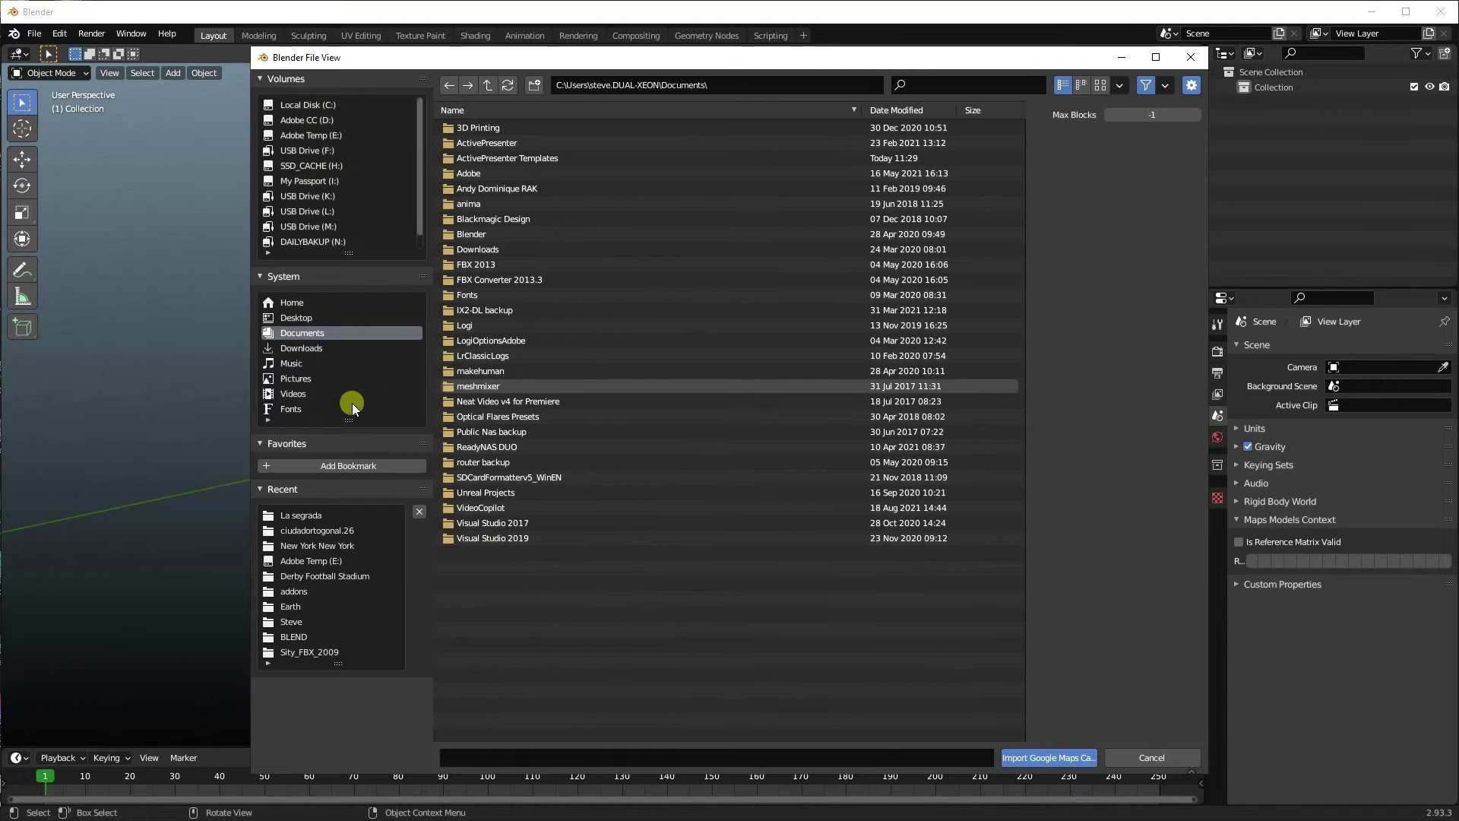
click(321, 135)
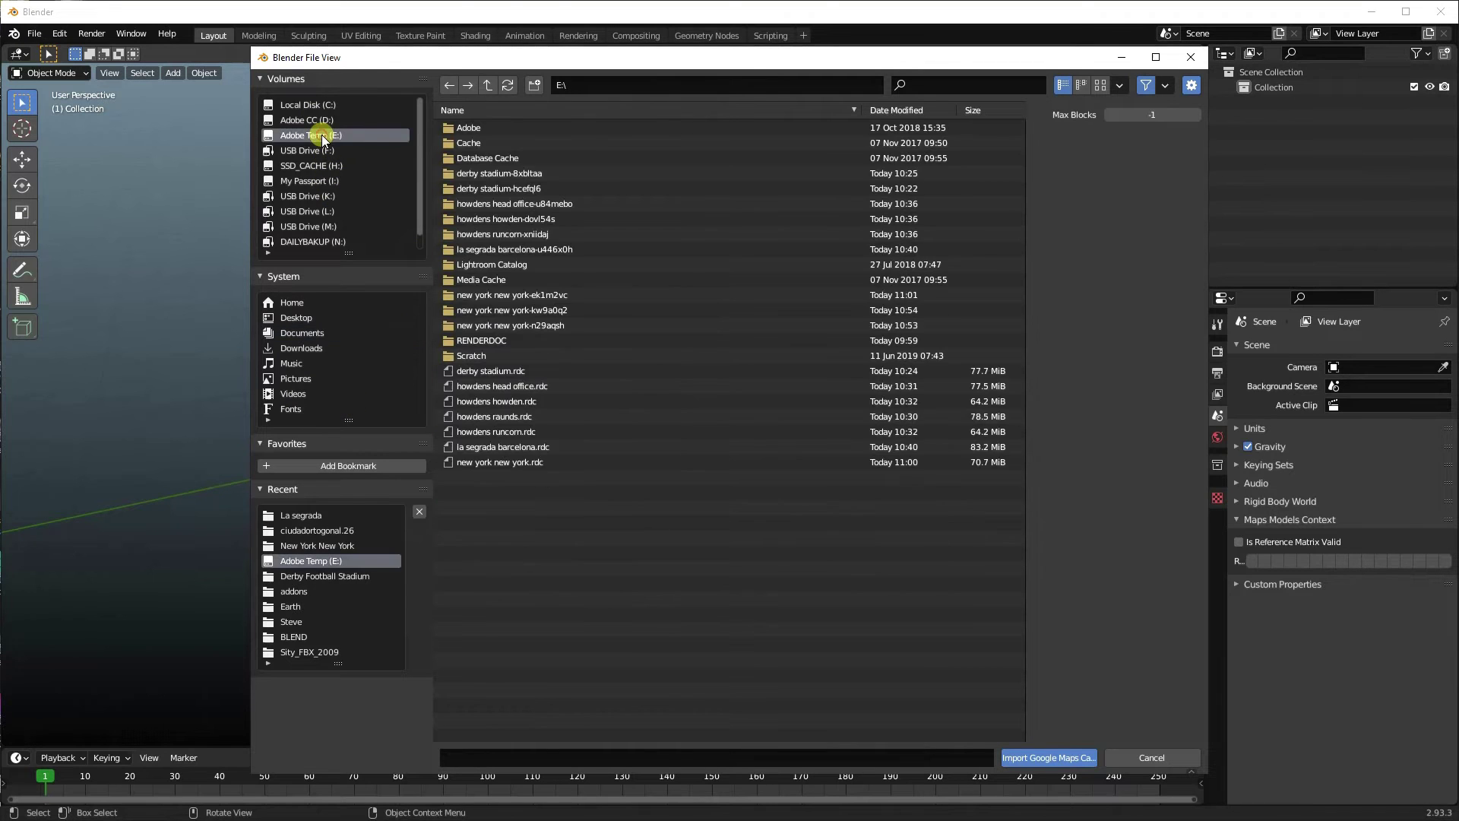
double_click(531, 447)
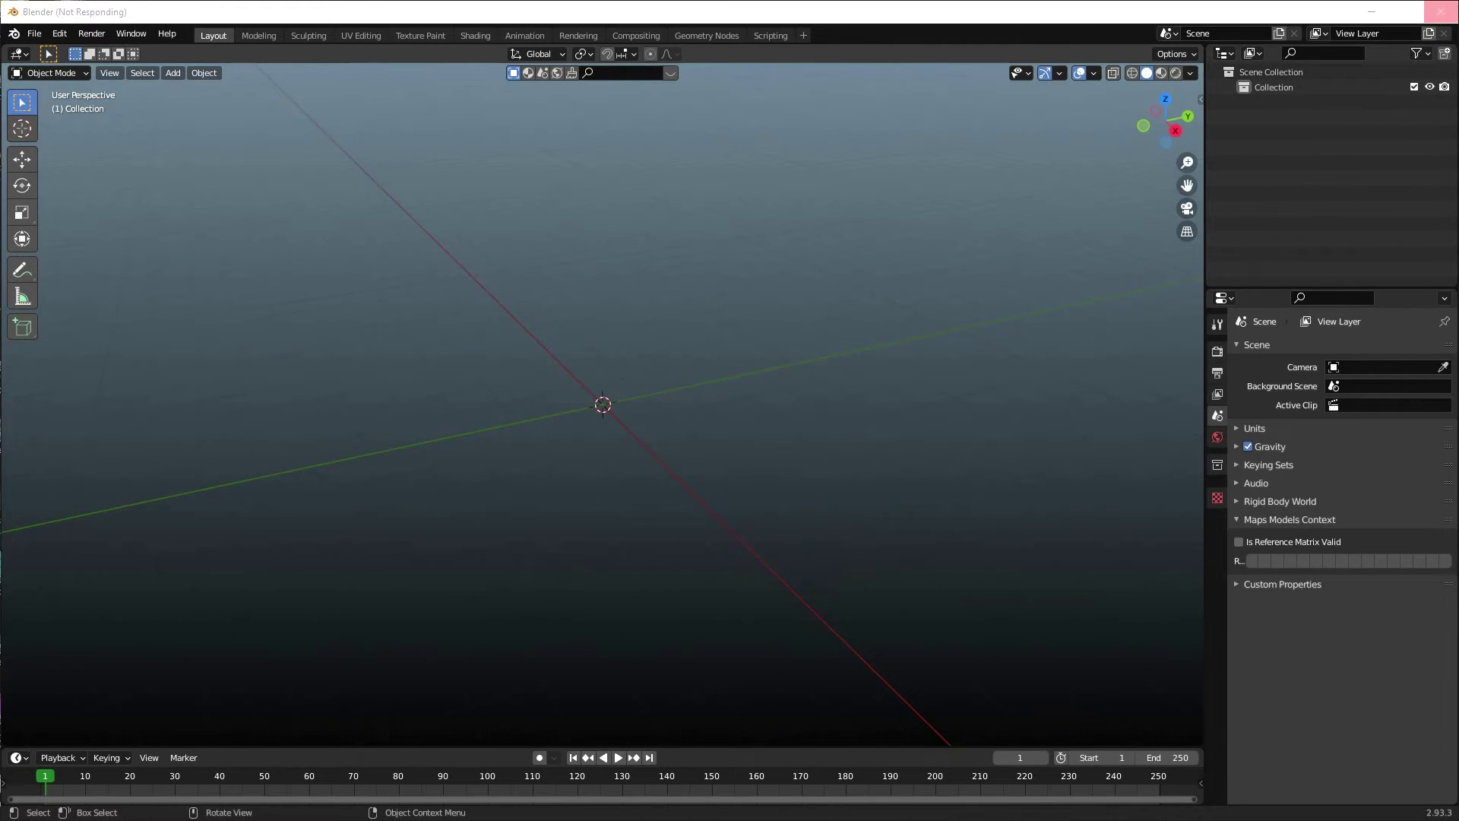
Orbit and zoom around the imported city mesh to inspect the basilica
middle_drag(953, 482, 944, 429)
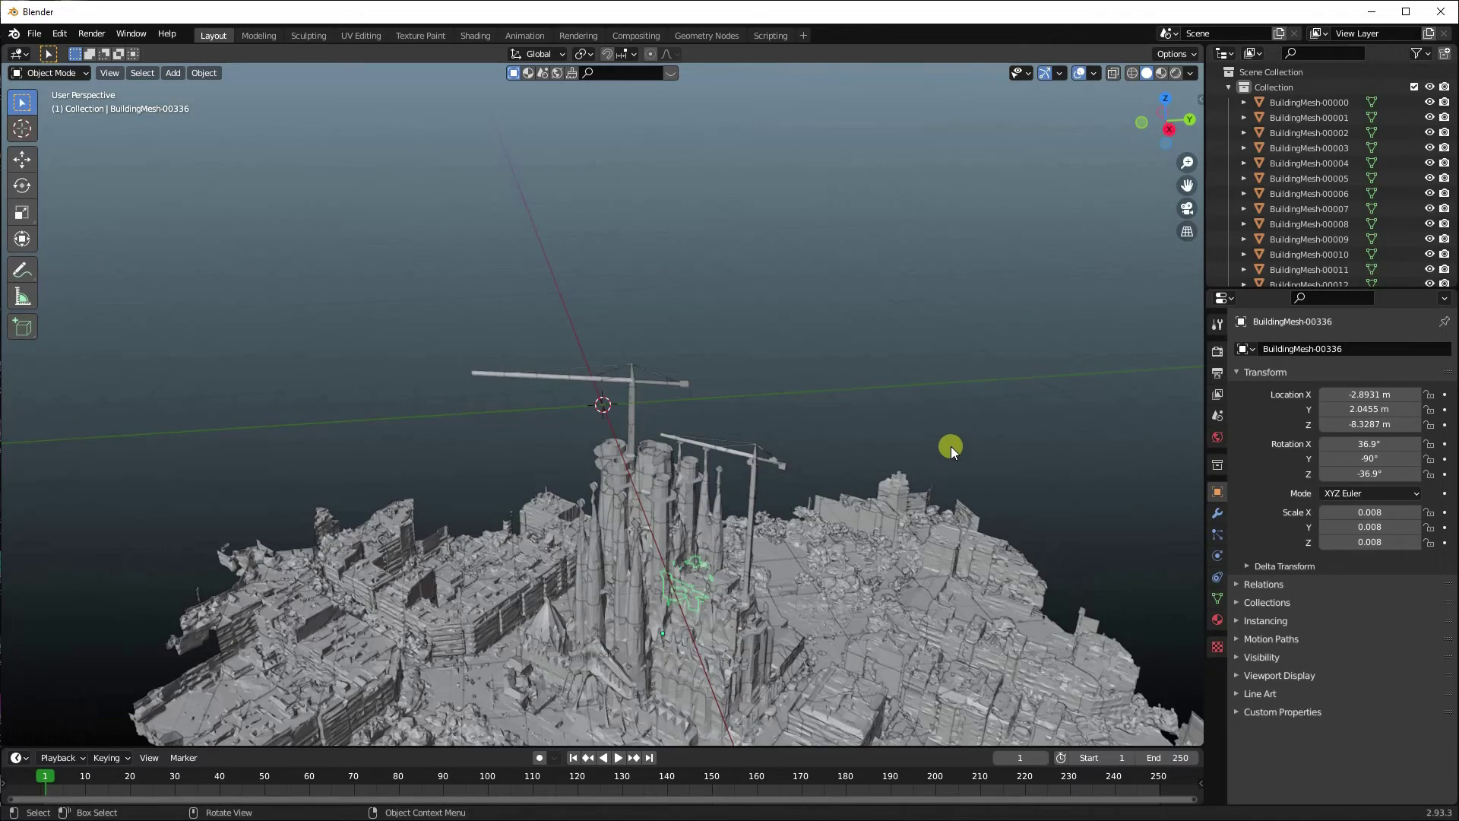
middle_drag(951, 445, 926, 415)
scroll(923, 406, up, 5)
scroll(919, 395, down, 6)
scroll(919, 398, up, 3)
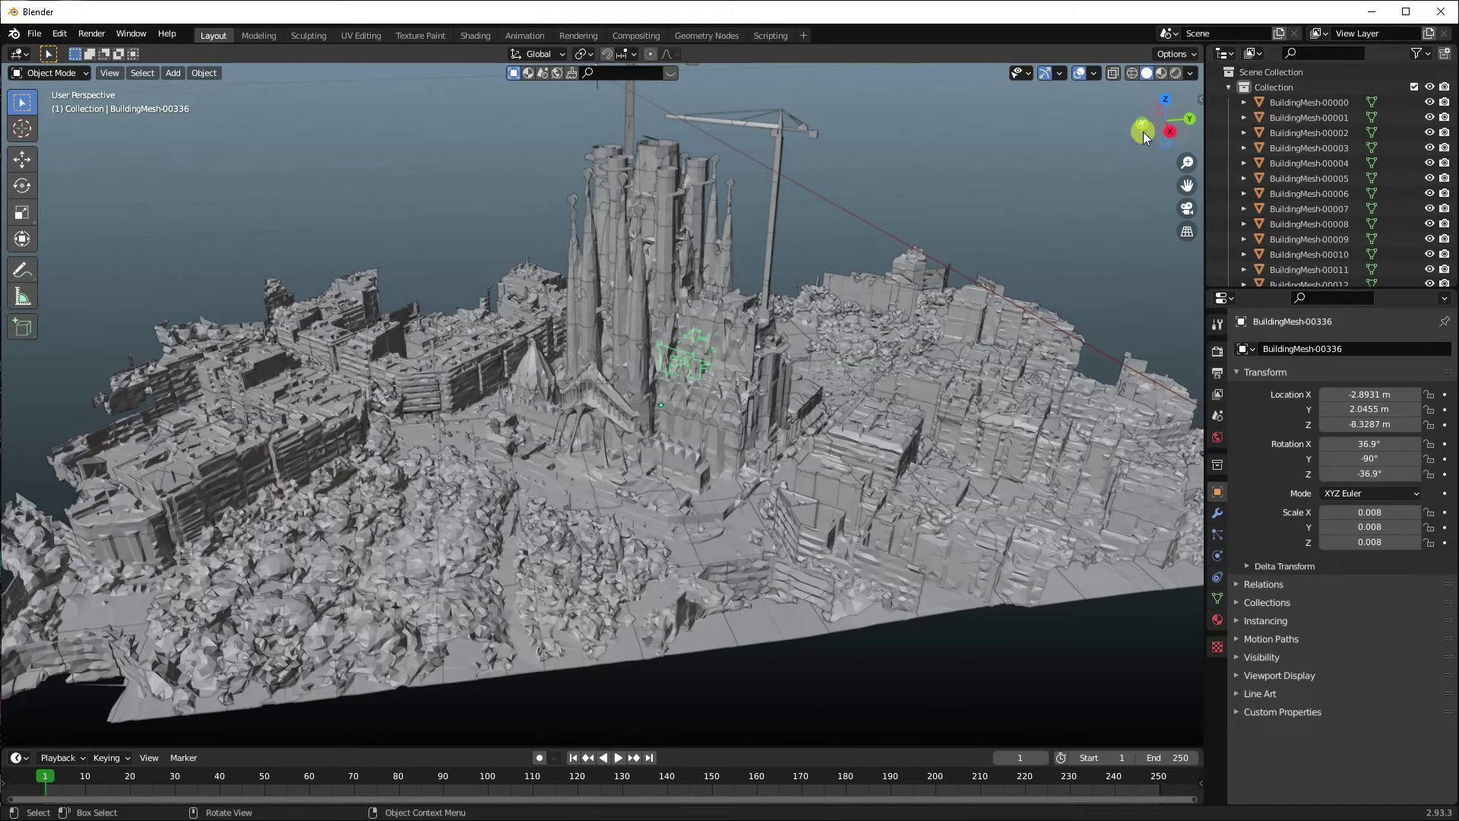
Switch the viewport to Material Preview shading and add a Sun light
click(1162, 76)
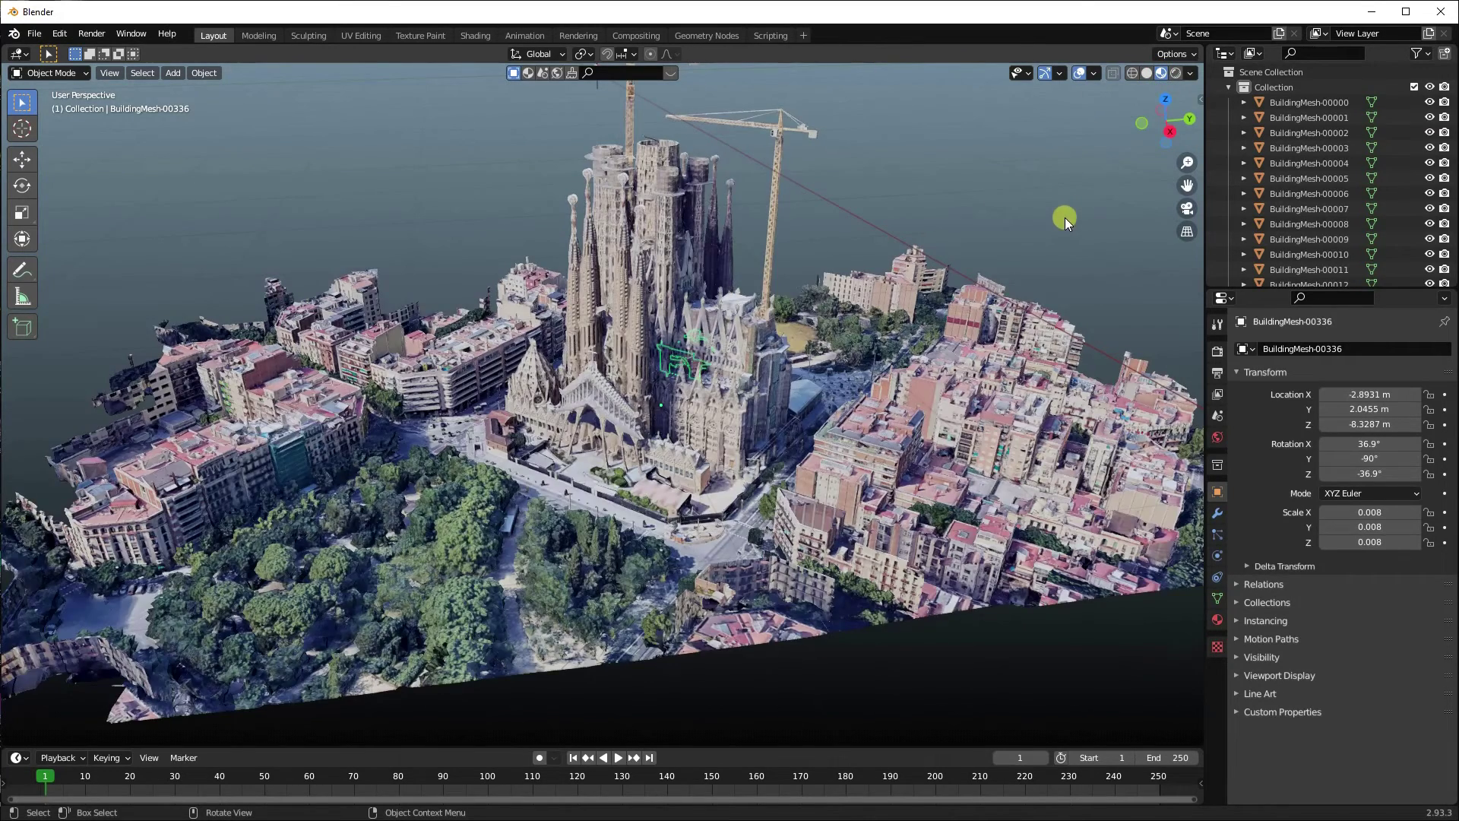
middle_drag(1061, 215, 940, 319)
scroll(965, 284, down, 5)
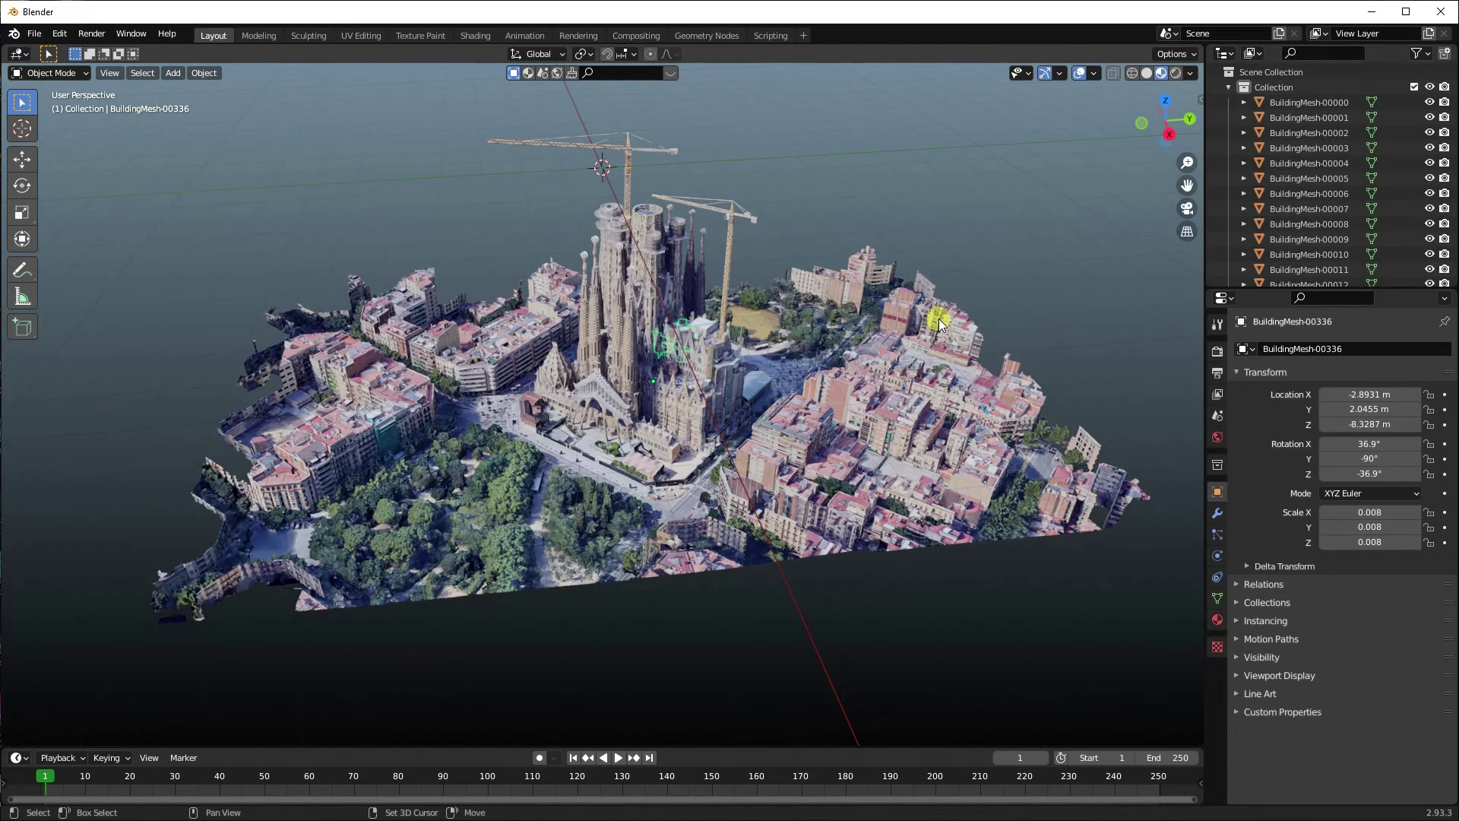
key(shift+a)
mouse_move(925, 489)
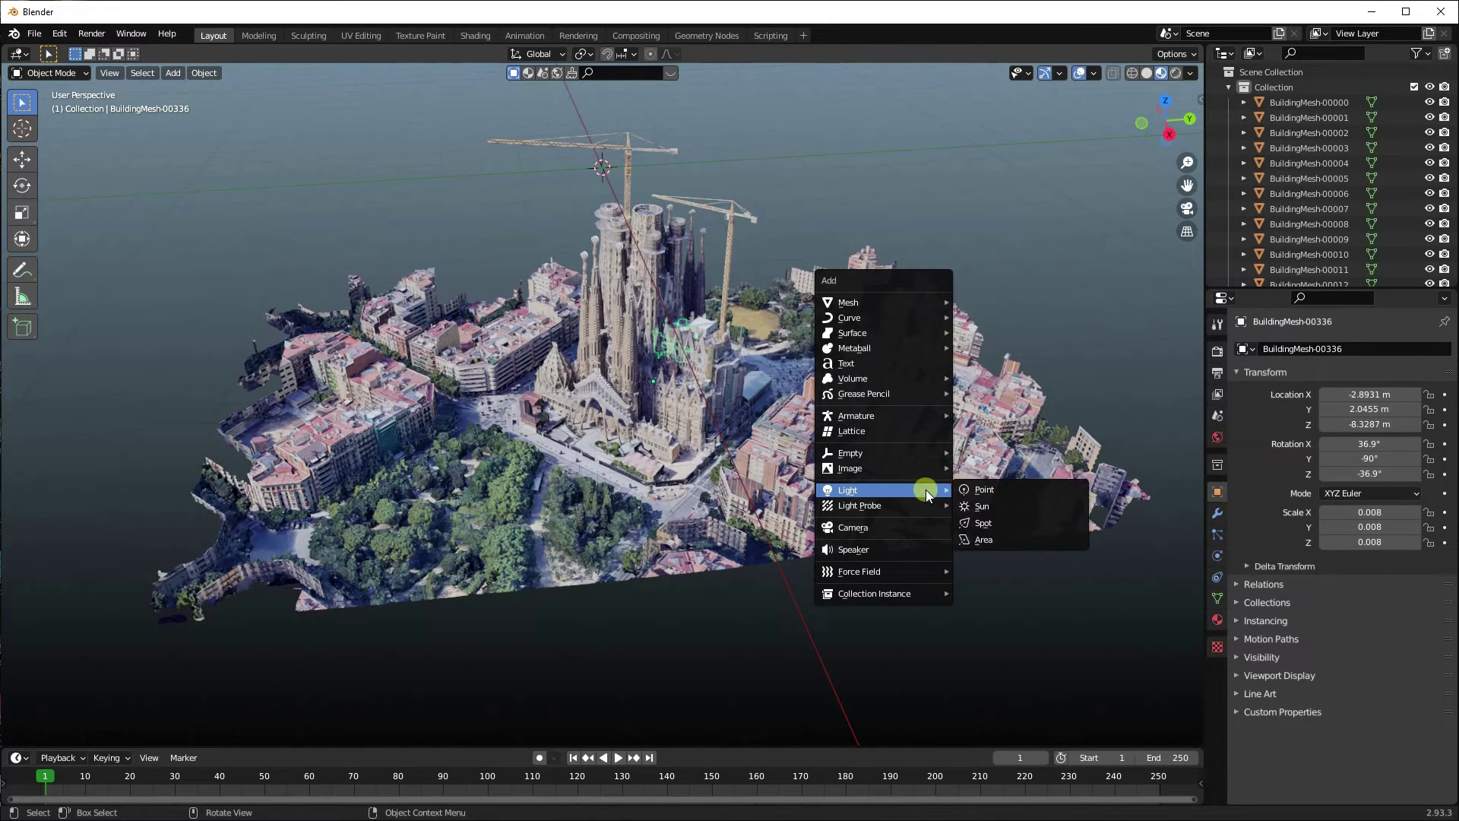
click(1038, 508)
scroll(861, 329, down, 3)
Switch to Rendered shading and inspect the lit city, selecting BuildingMesh-00002
click(1178, 70)
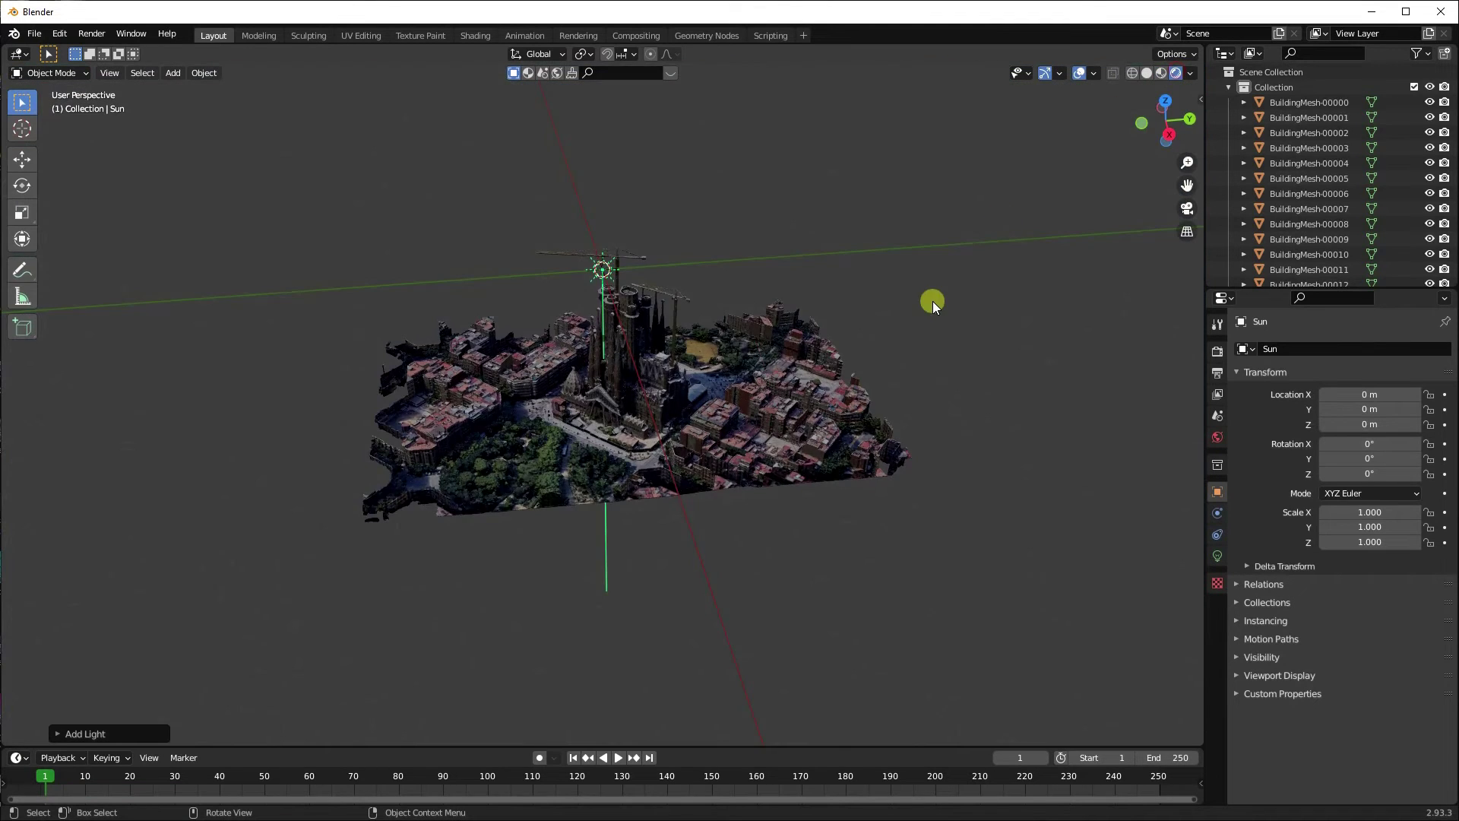
mouse_move(941, 298)
middle_down()
mouse_move(1014, 273)
mouse_move(547, 256)
middle_up()
click(567, 275)
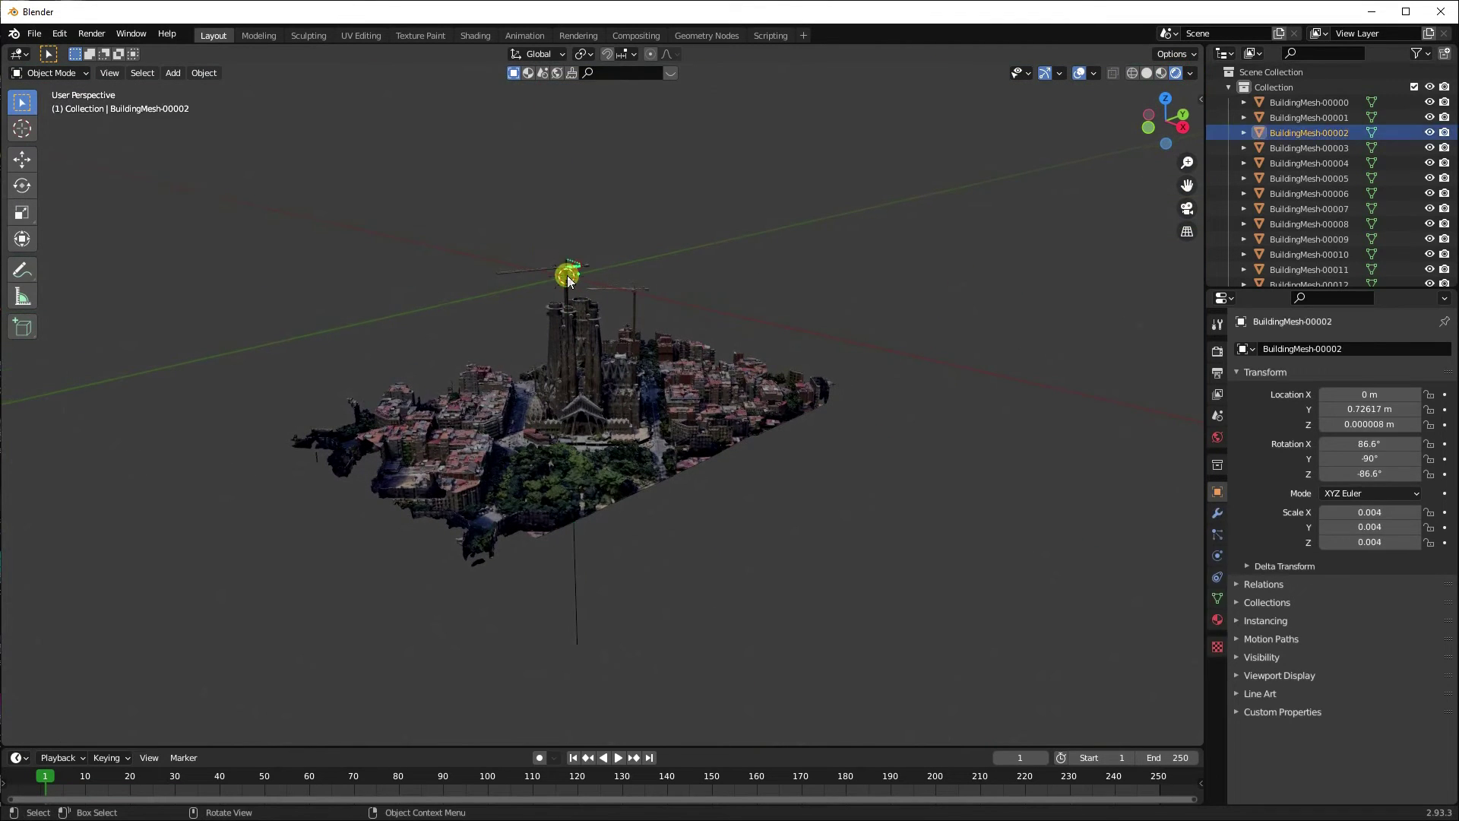
scroll(706, 310, up, 5)
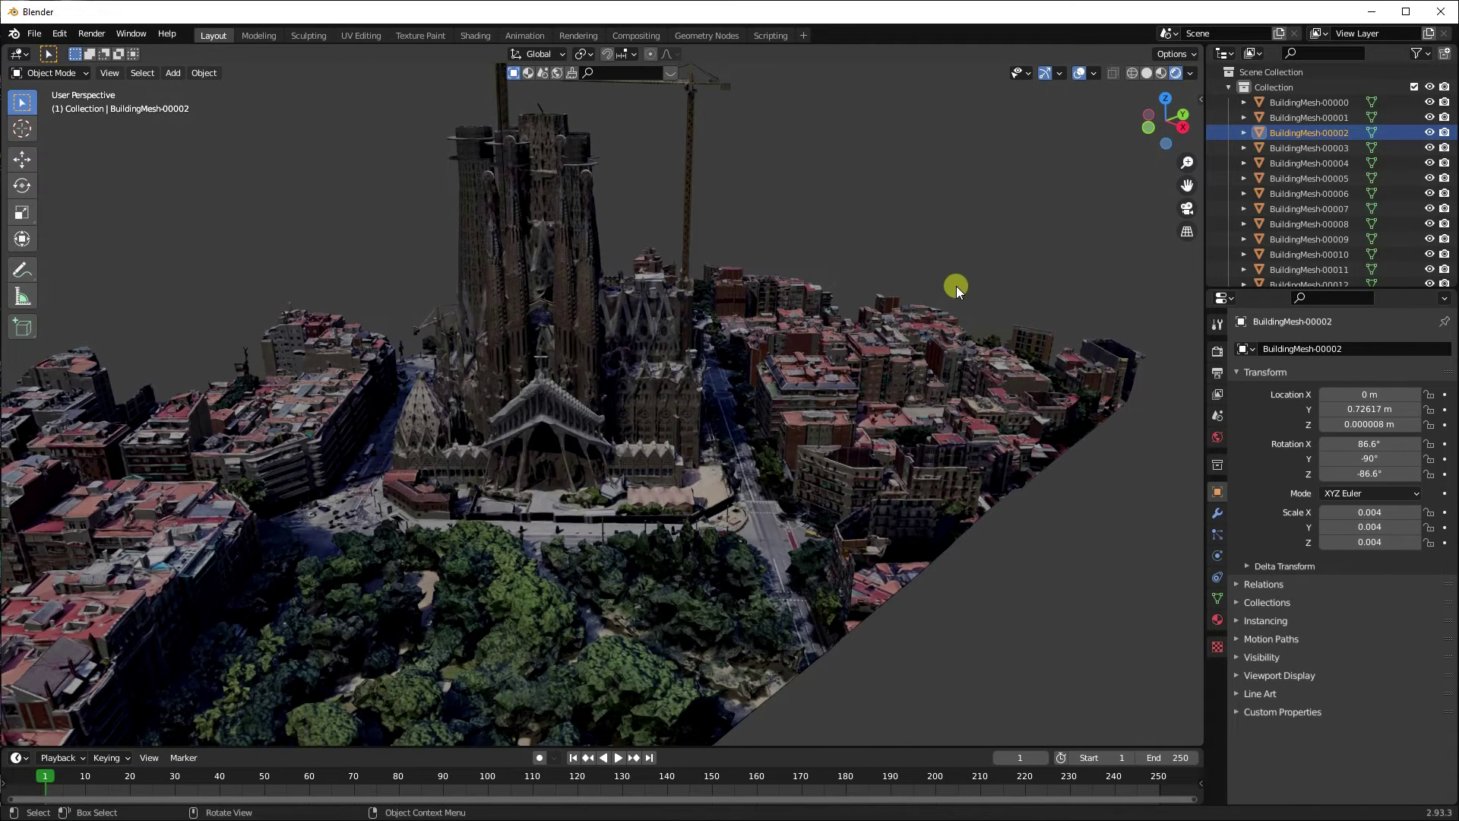
scroll(962, 271, down, 3)
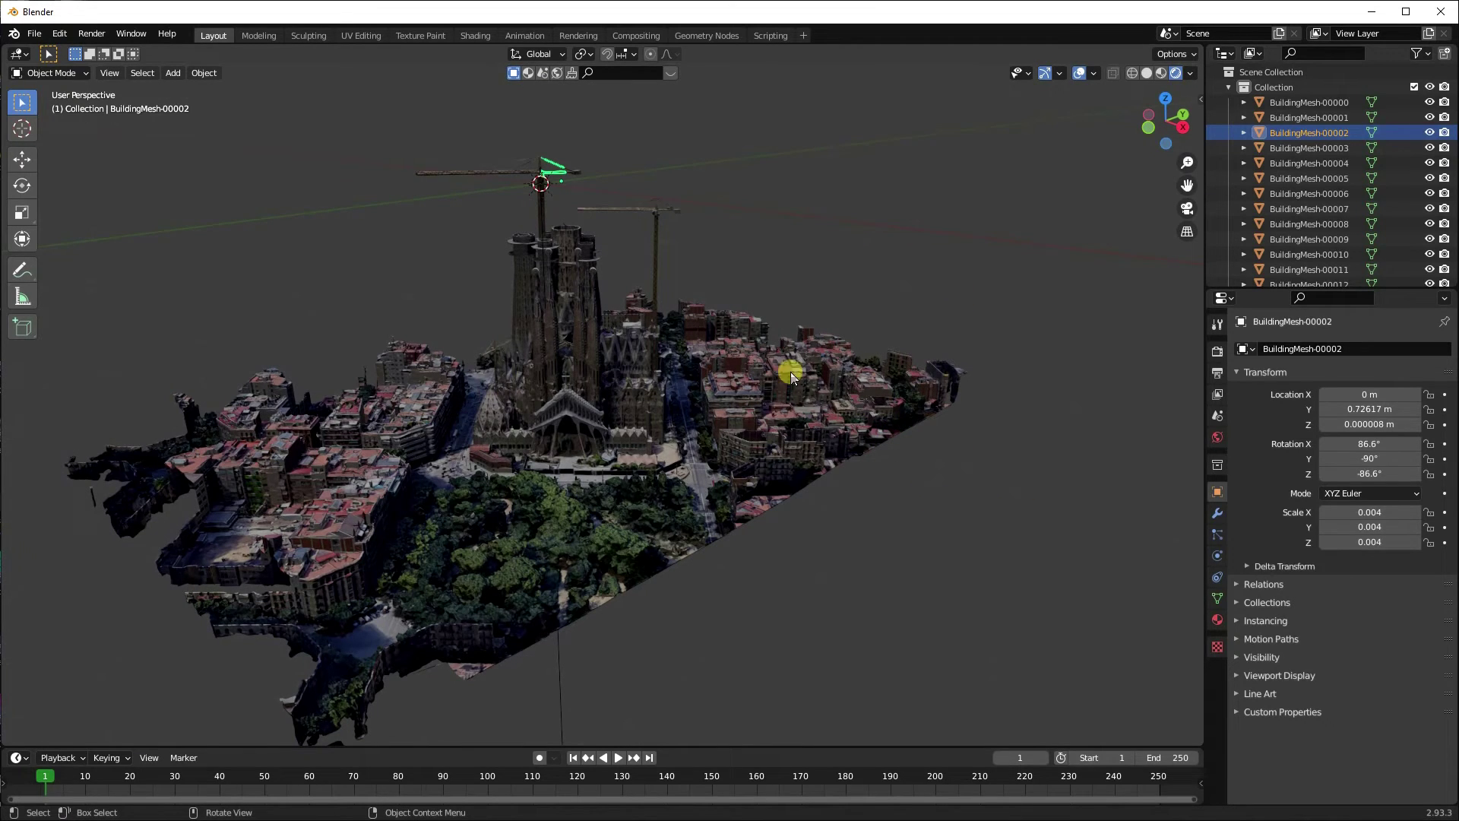
click(35, 33)
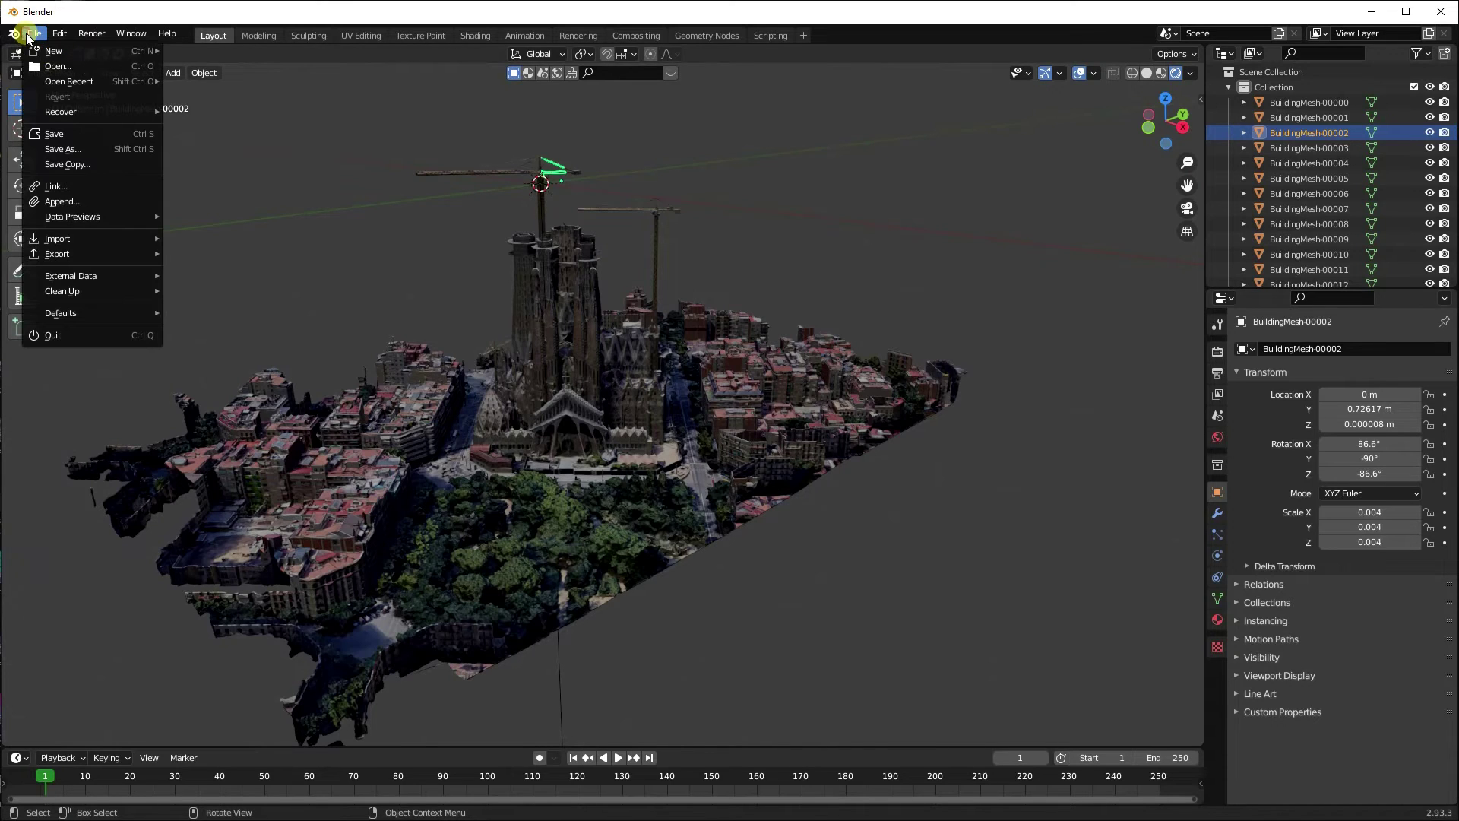
mouse_move(93, 238)
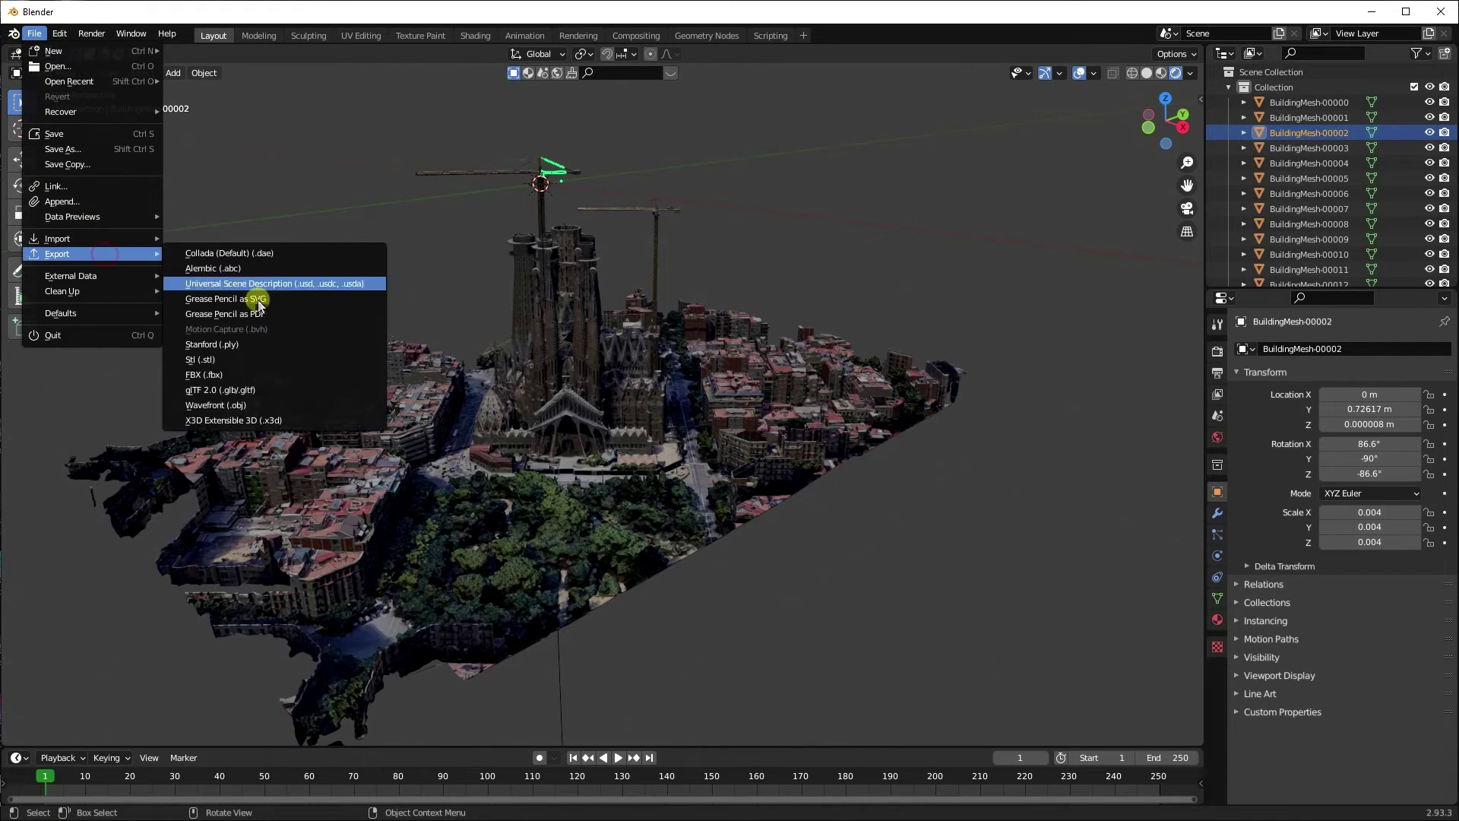
click(278, 406)
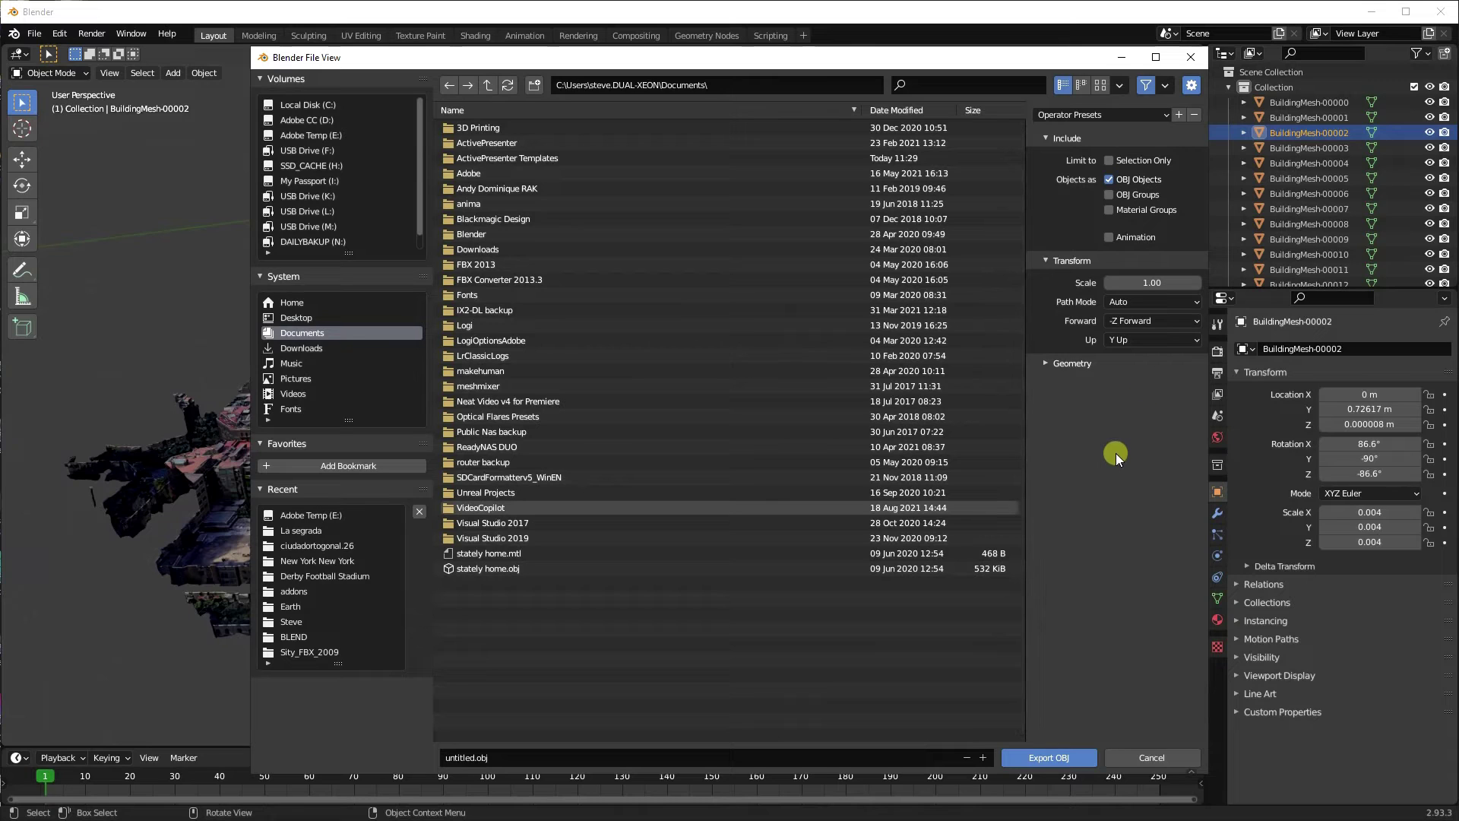
click(1042, 362)
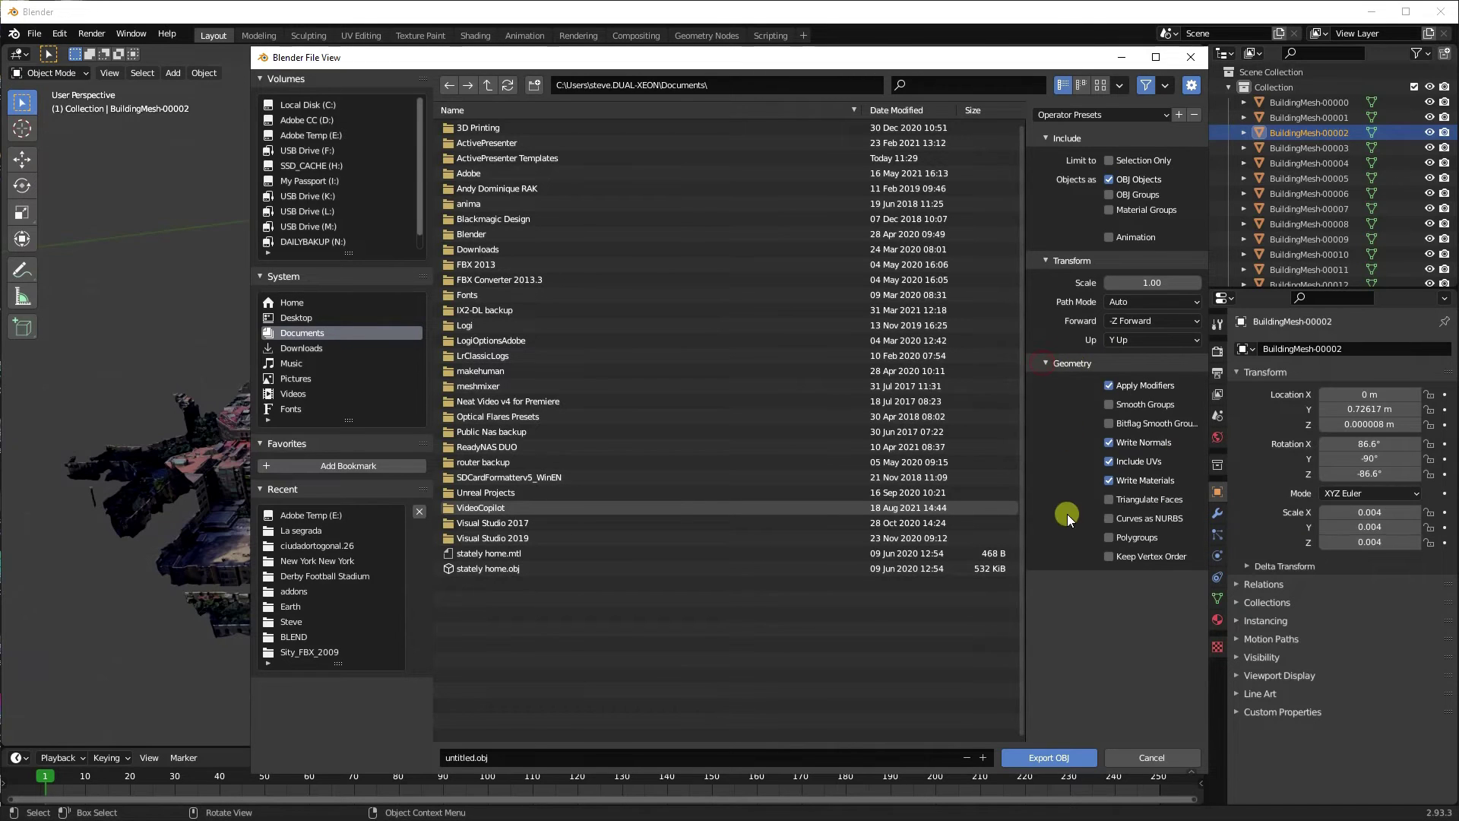
click(1108, 498)
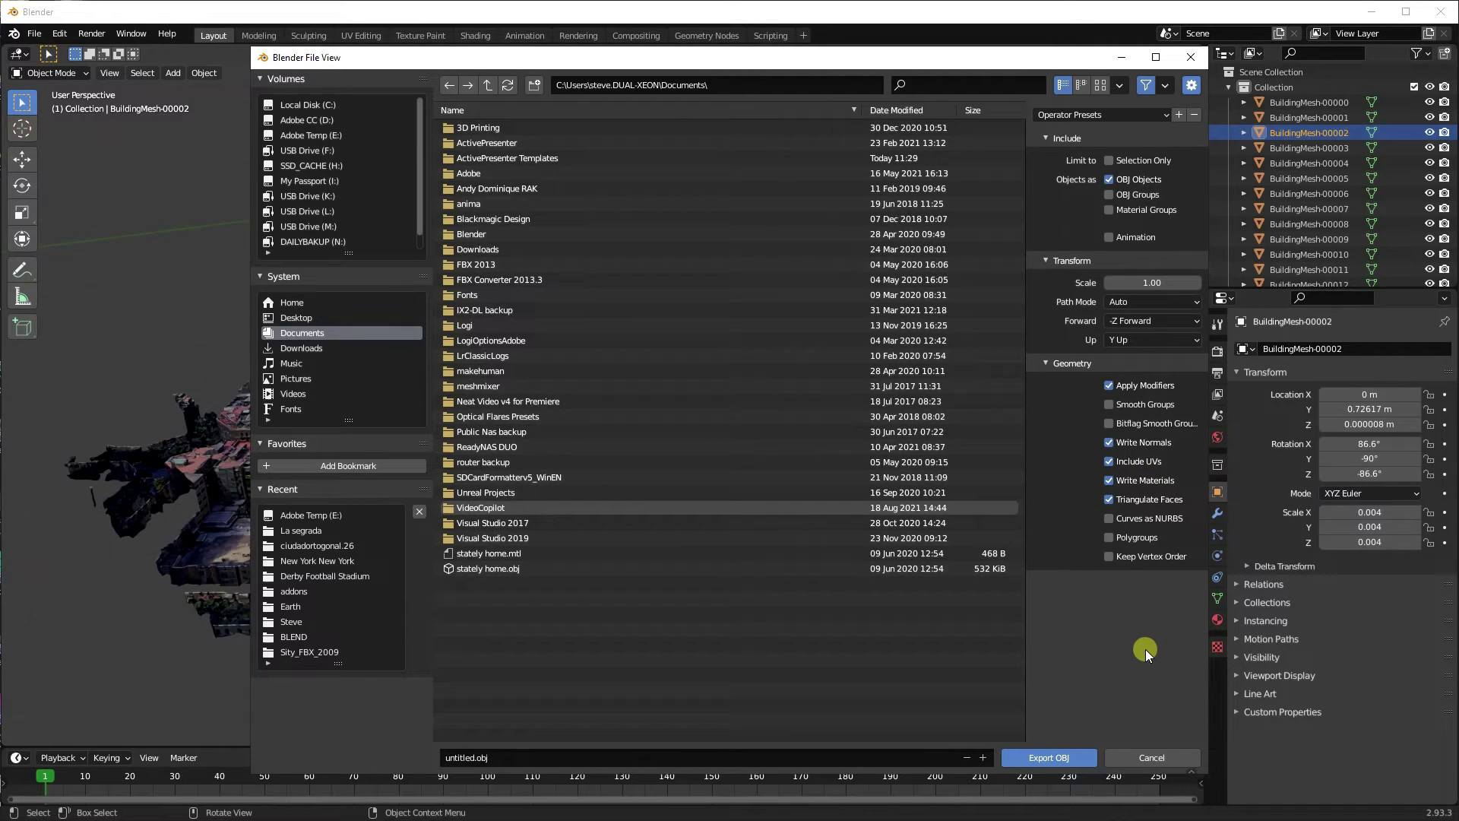
double_click(498, 507)
double_click(473, 175)
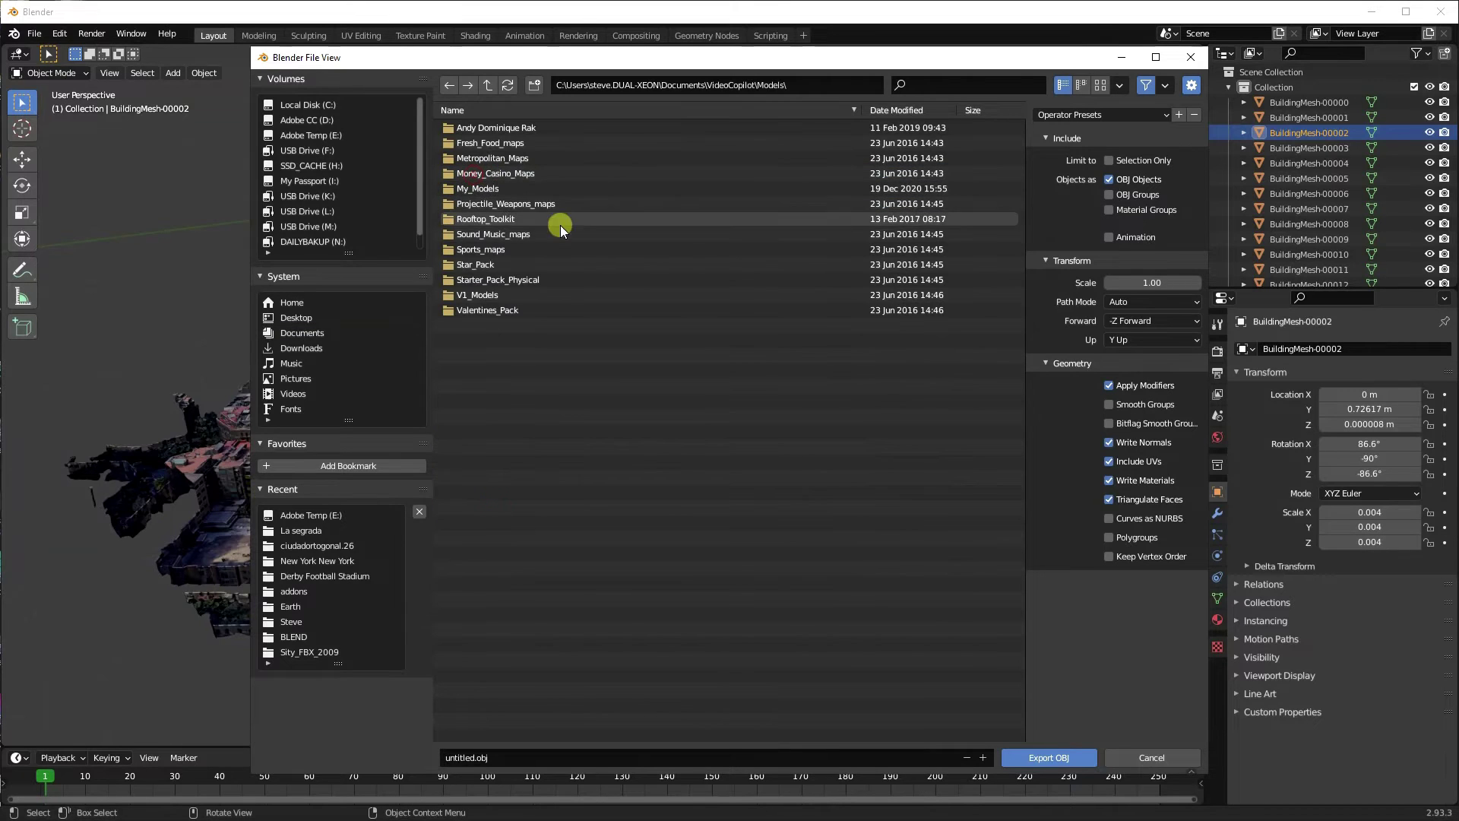
double_click(538, 190)
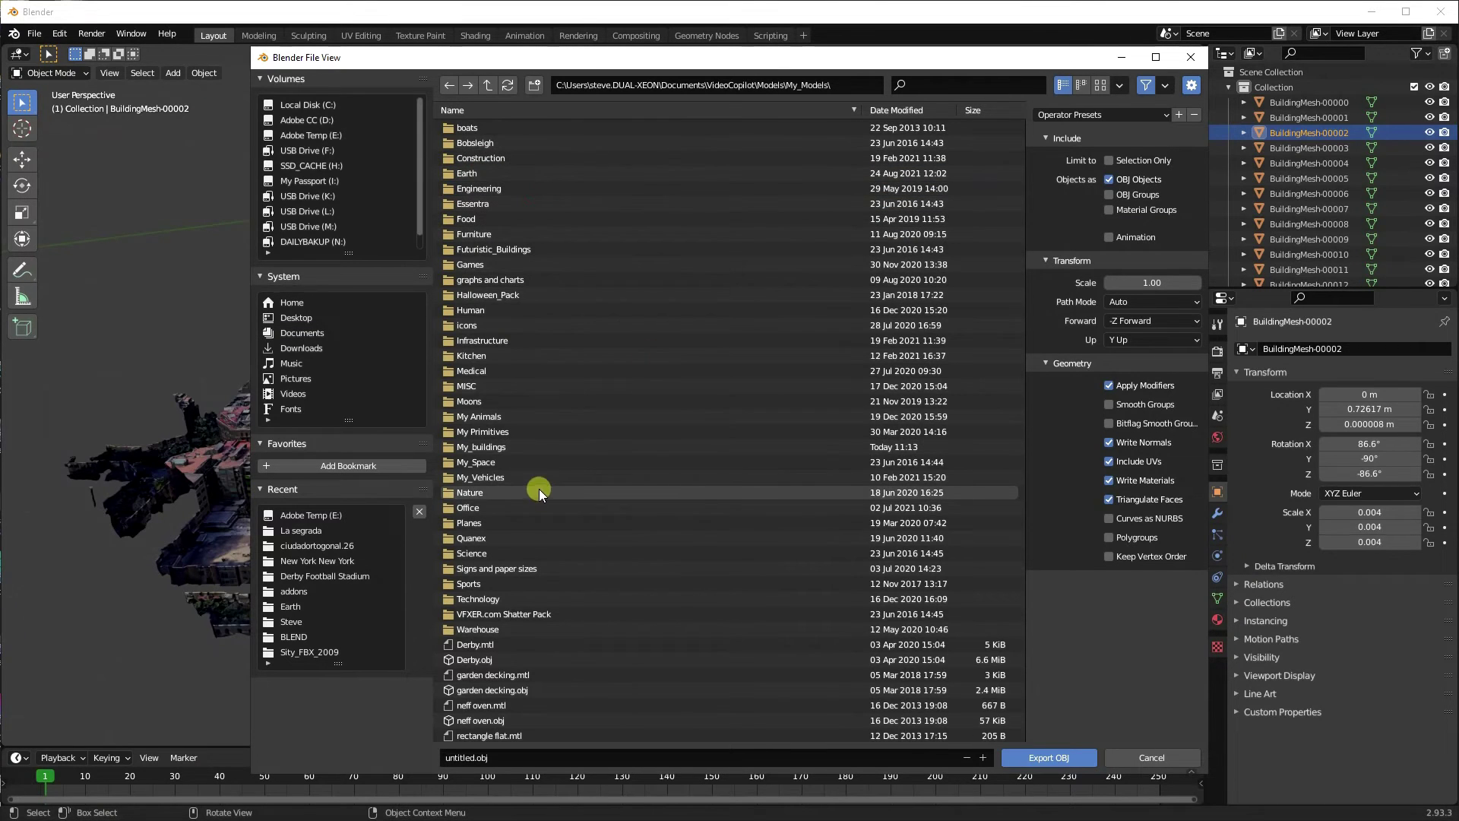
double_click(526, 445)
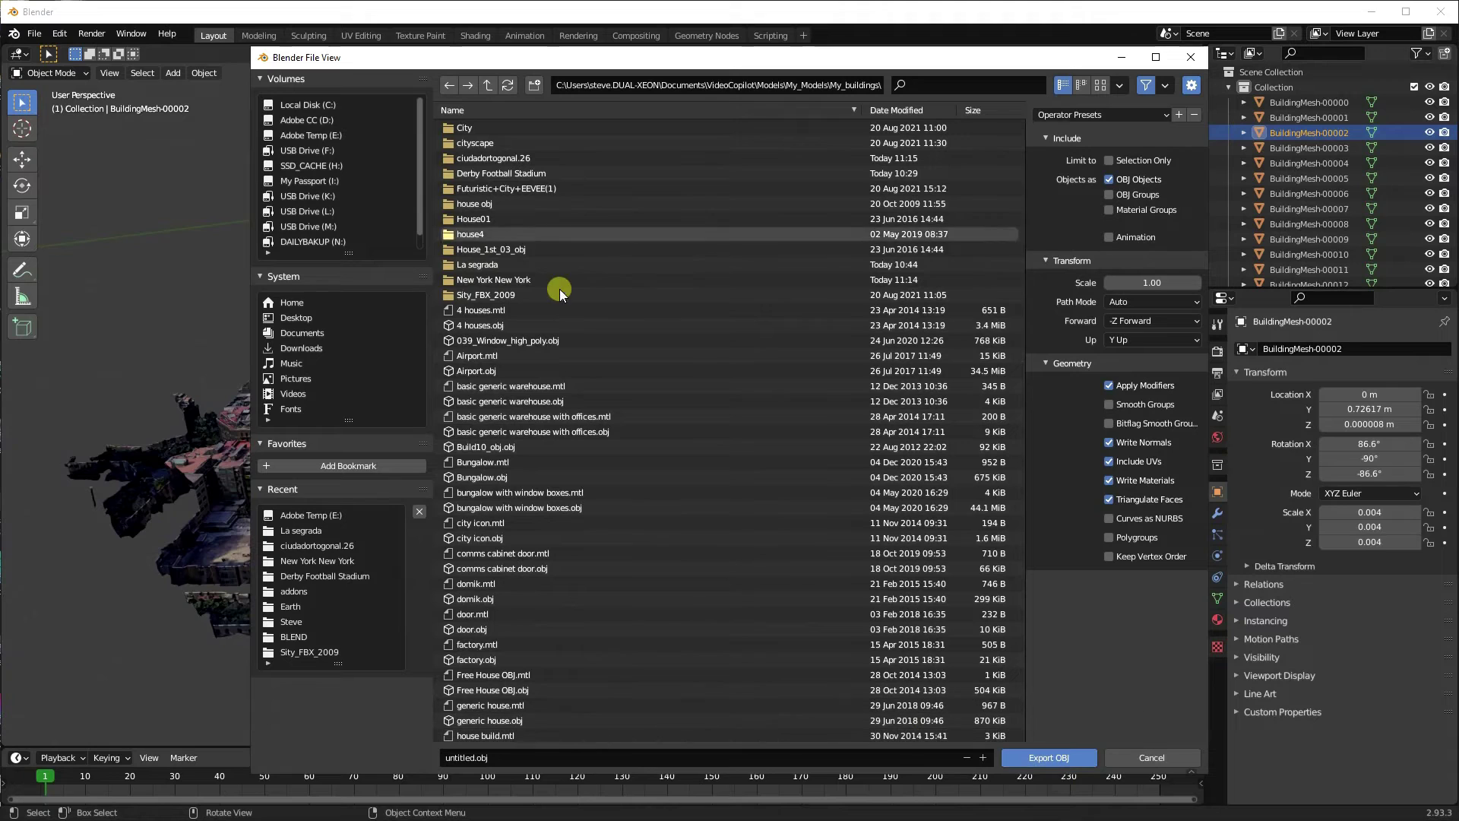
click(1179, 753)
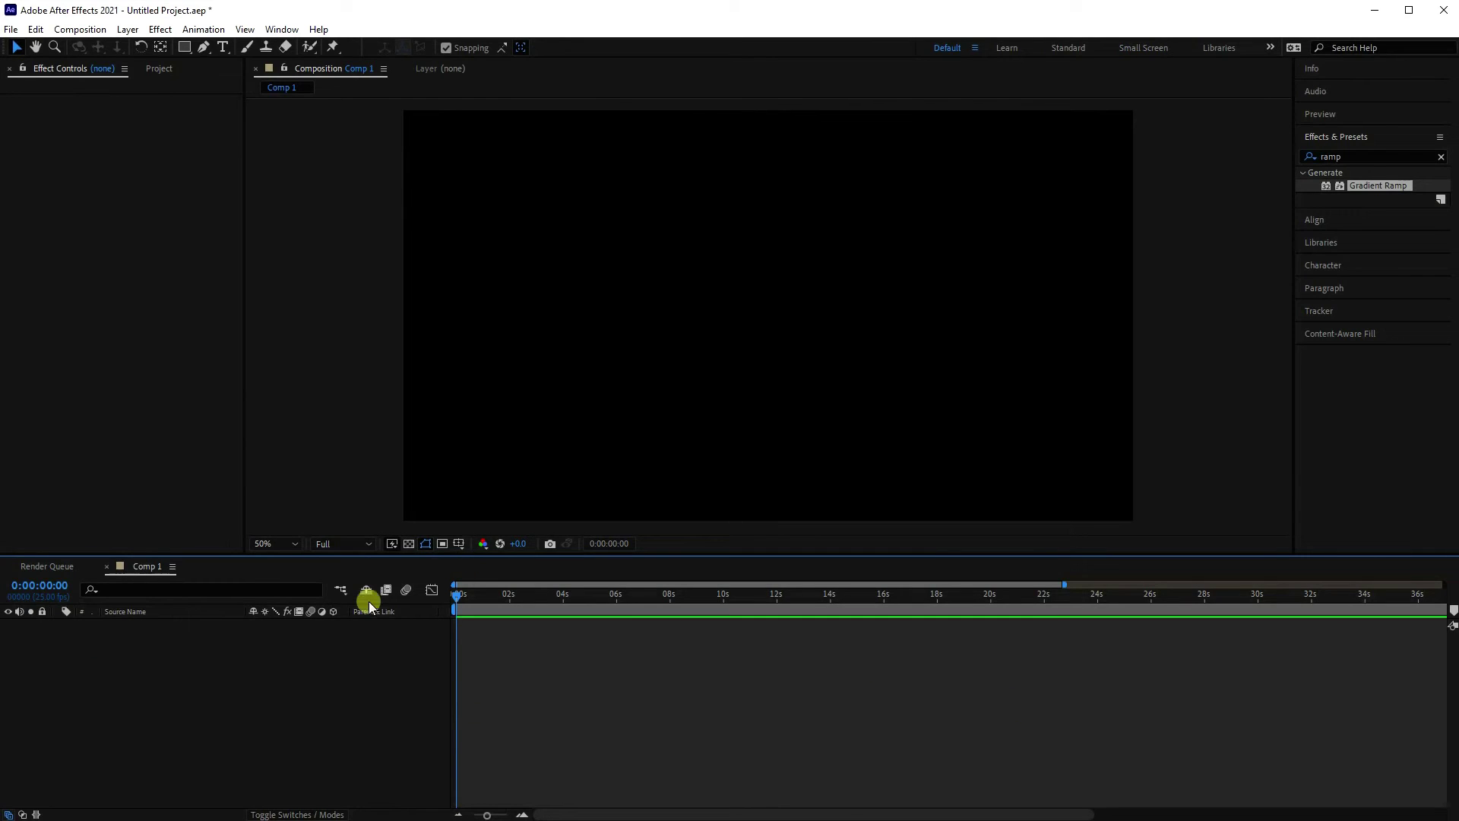
Create a new white solid layer named E3D in Comp 1
right_click(280, 683)
mouse_move(398, 692)
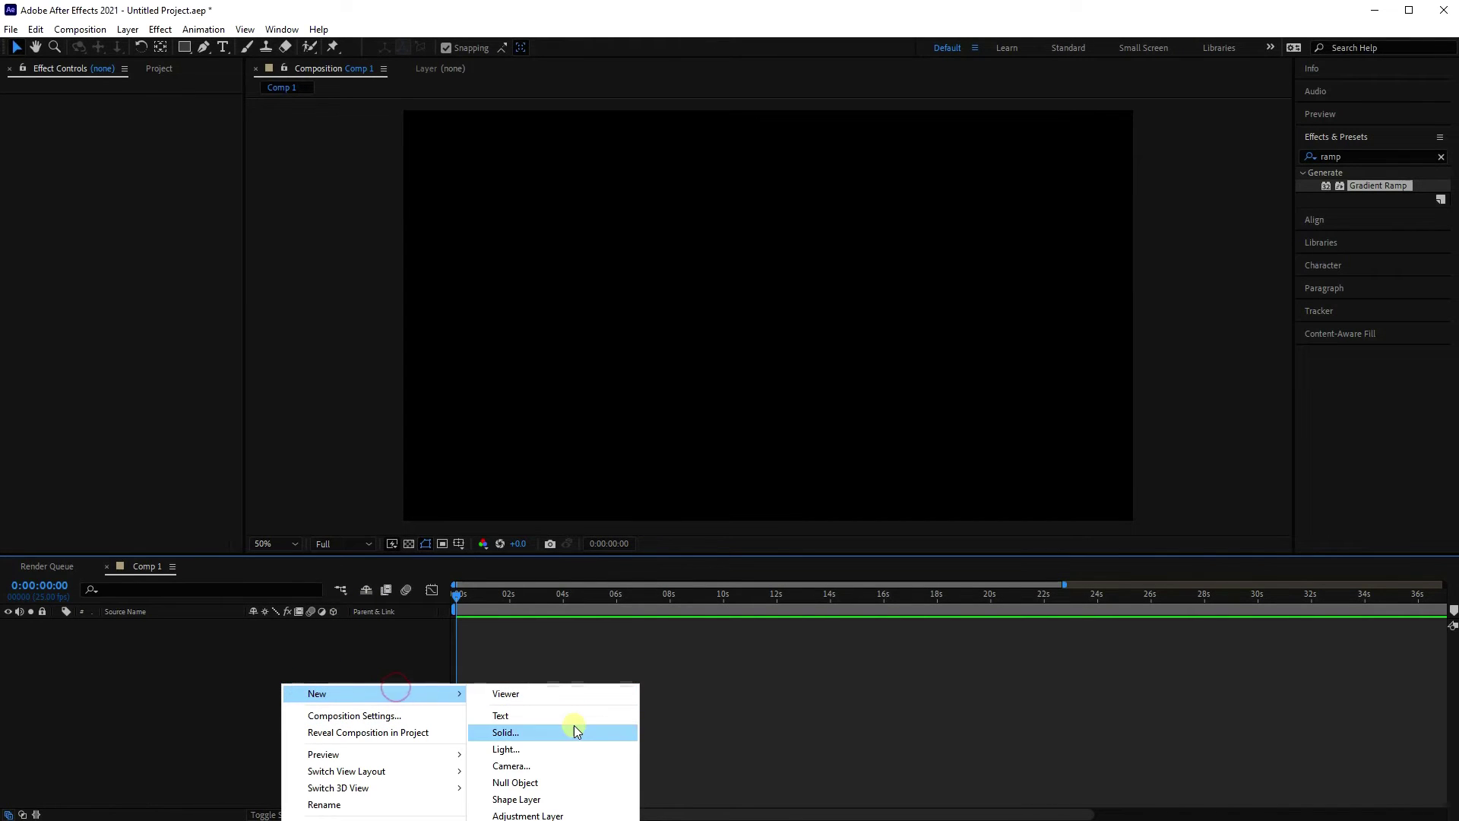
click(923, 729)
click(80, 29)
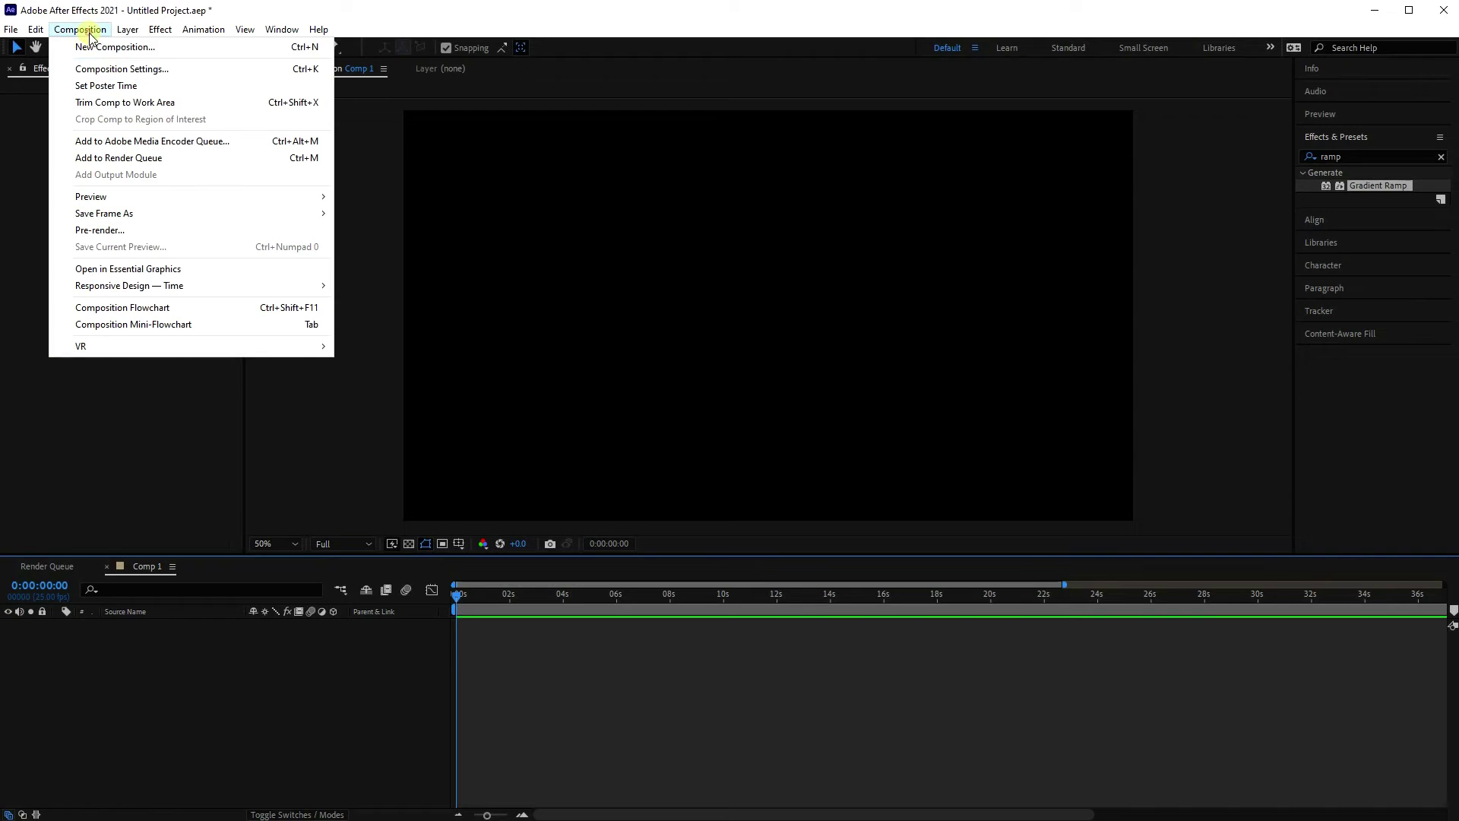
click(730, 697)
right_click(300, 681)
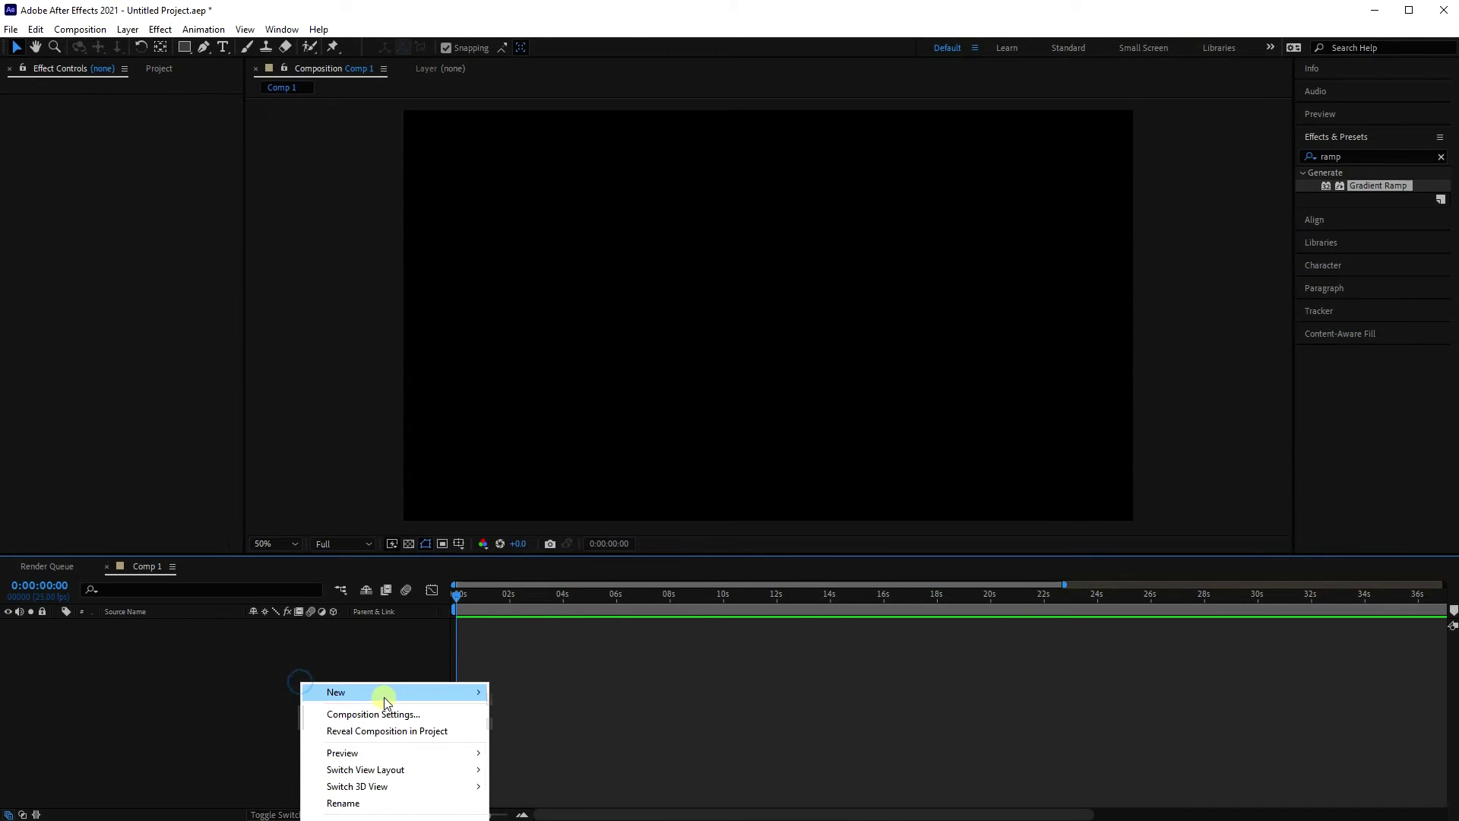
mouse_move(385, 692)
click(590, 731)
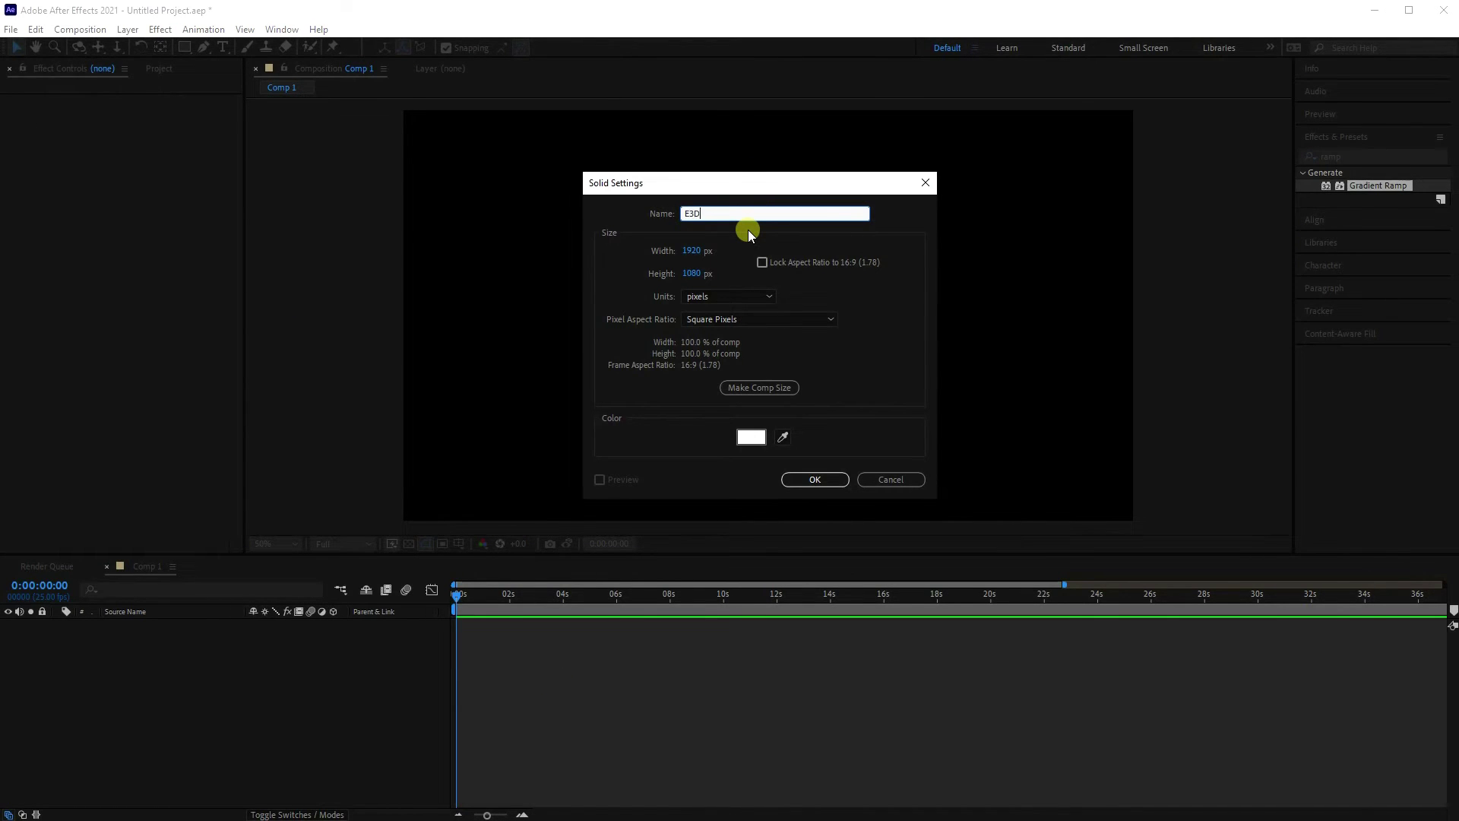
click(829, 479)
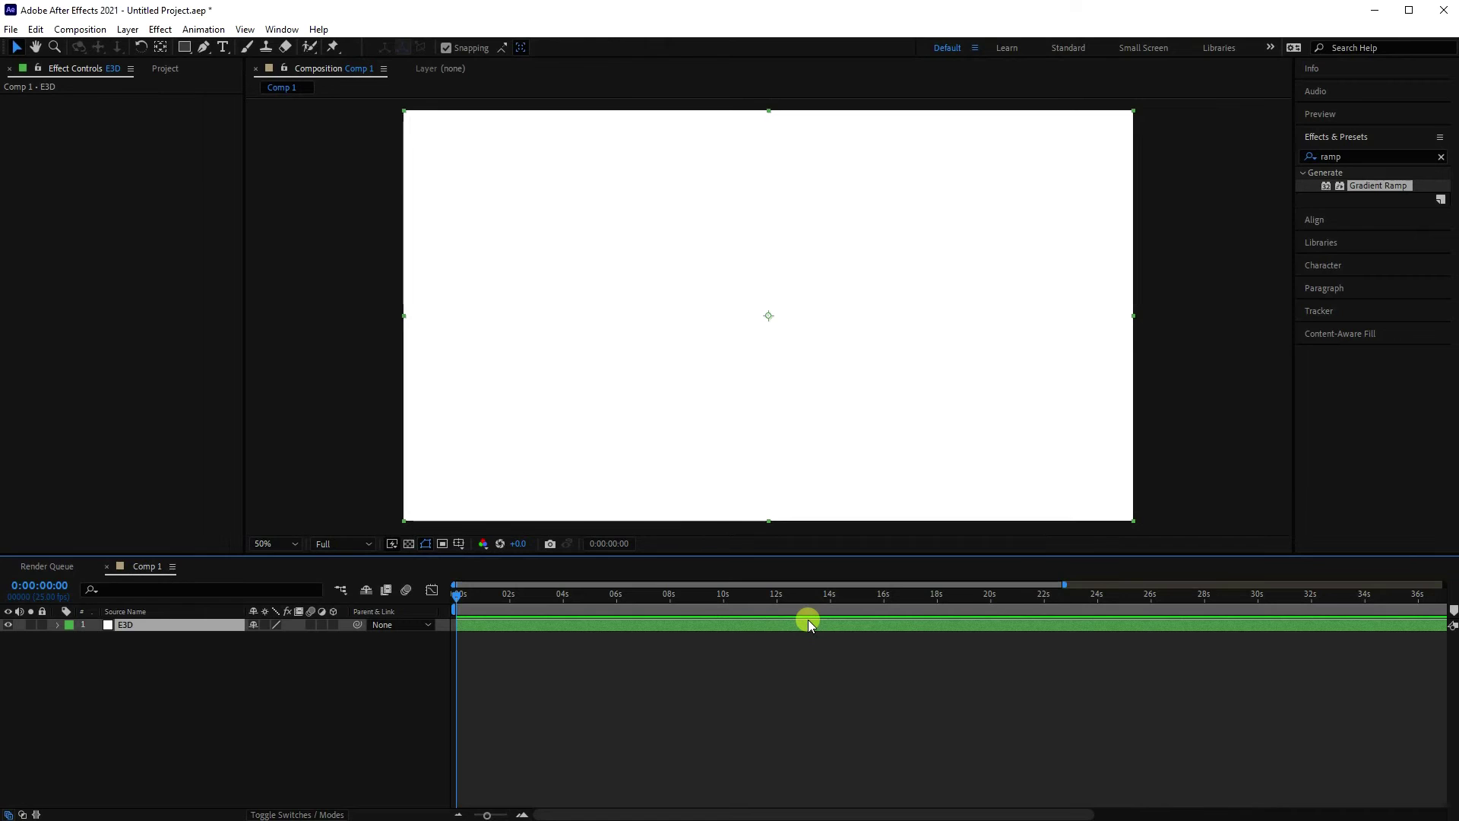
Apply the Video Copilot Element effect to the E3D layer
click(1442, 158)
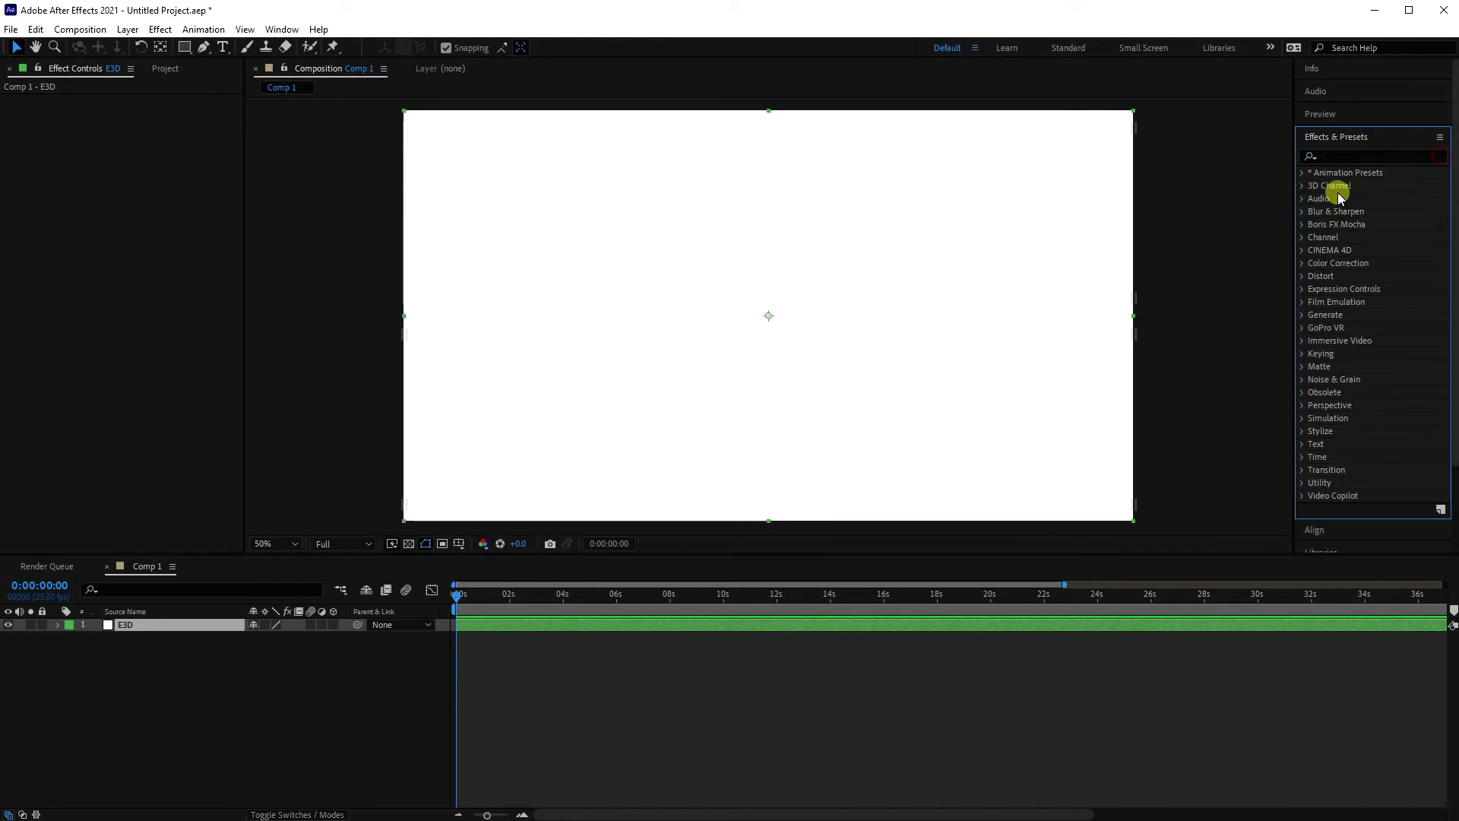
click(1304, 496)
drag(1365, 508, 779, 627)
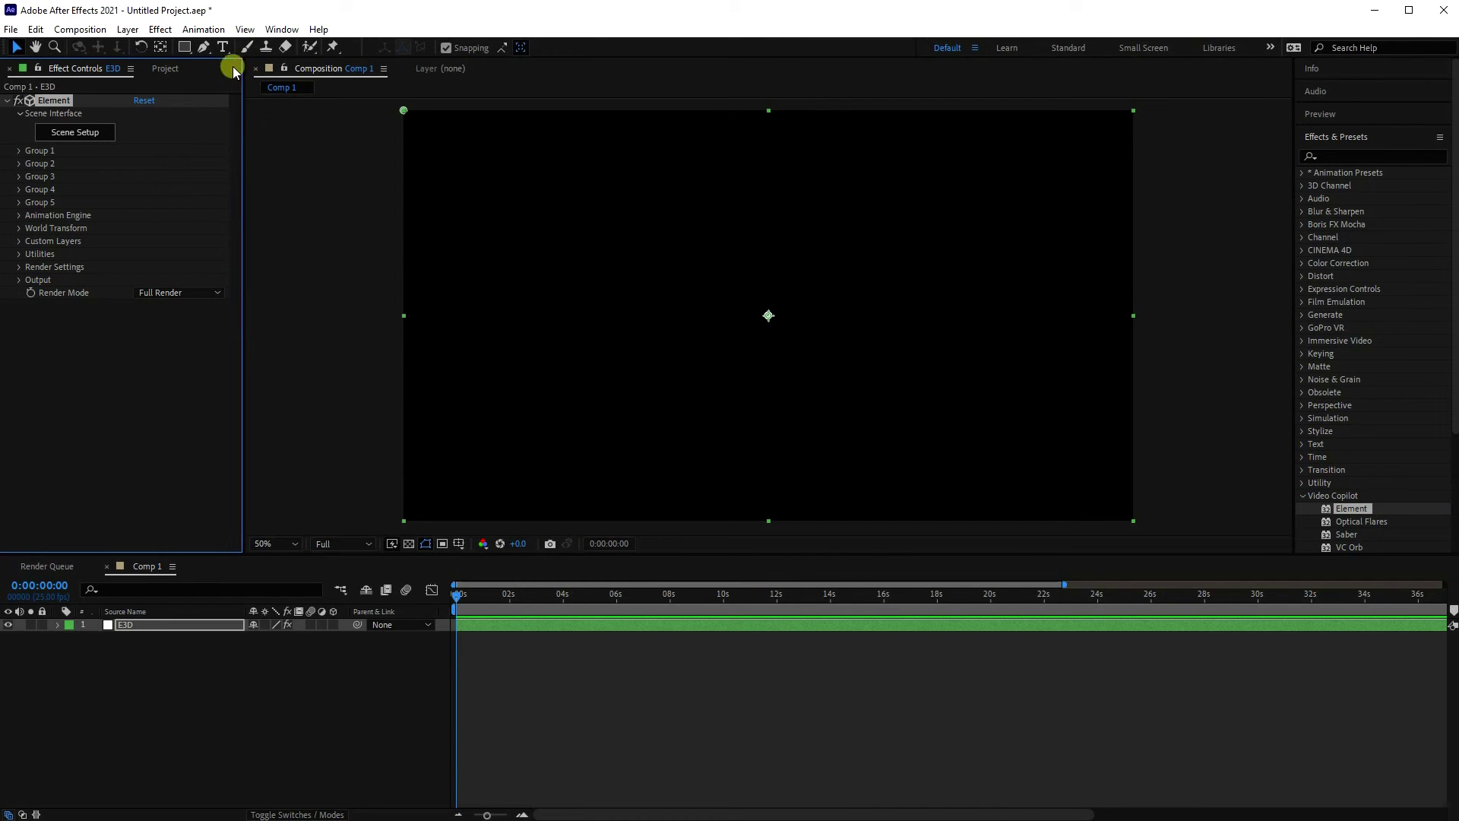
Import La segrada.obj into Element's Scene Setup with default import preferences
click(85, 133)
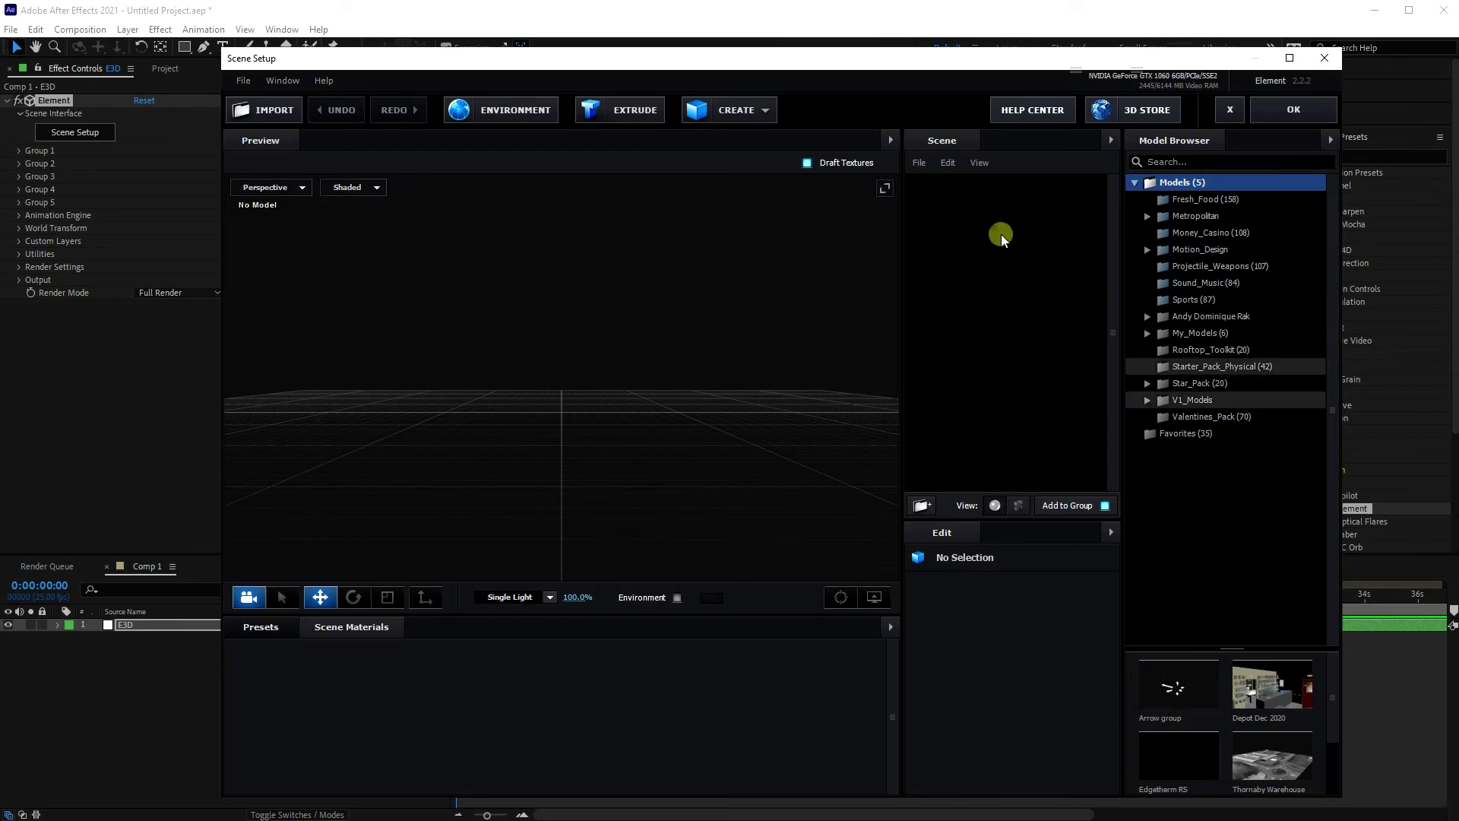
click(280, 114)
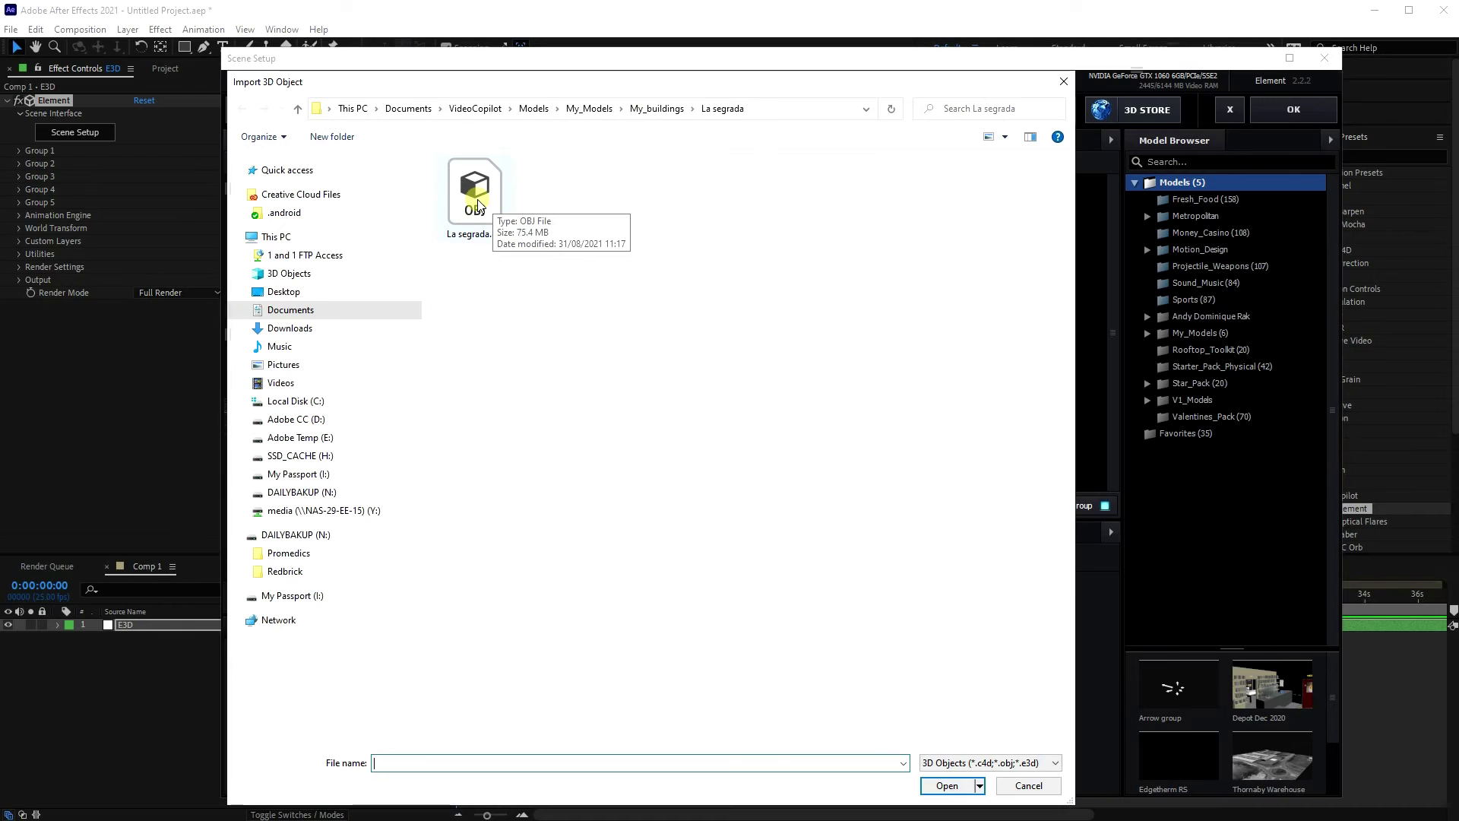
click(489, 216)
click(947, 787)
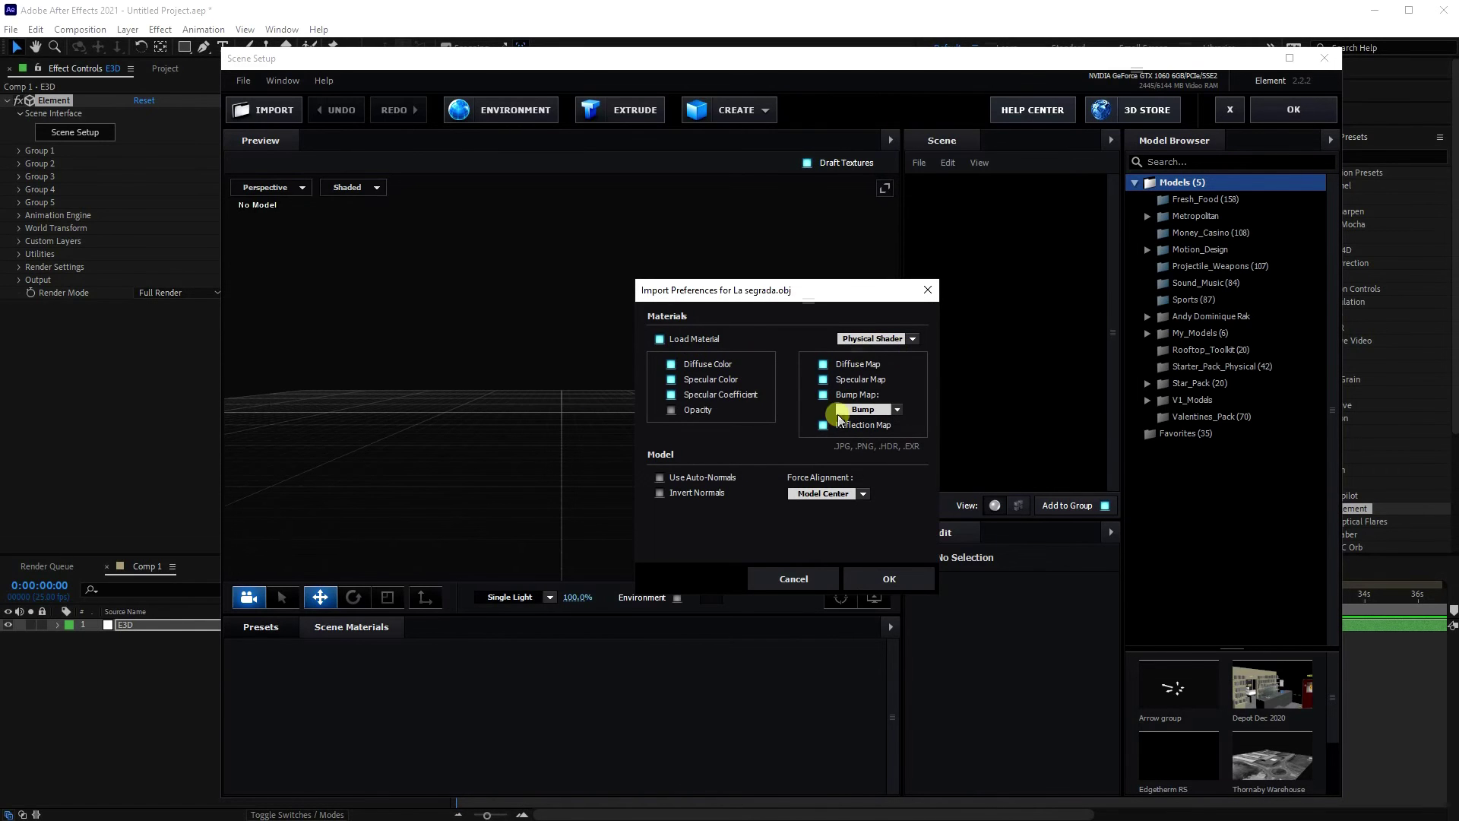
click(889, 580)
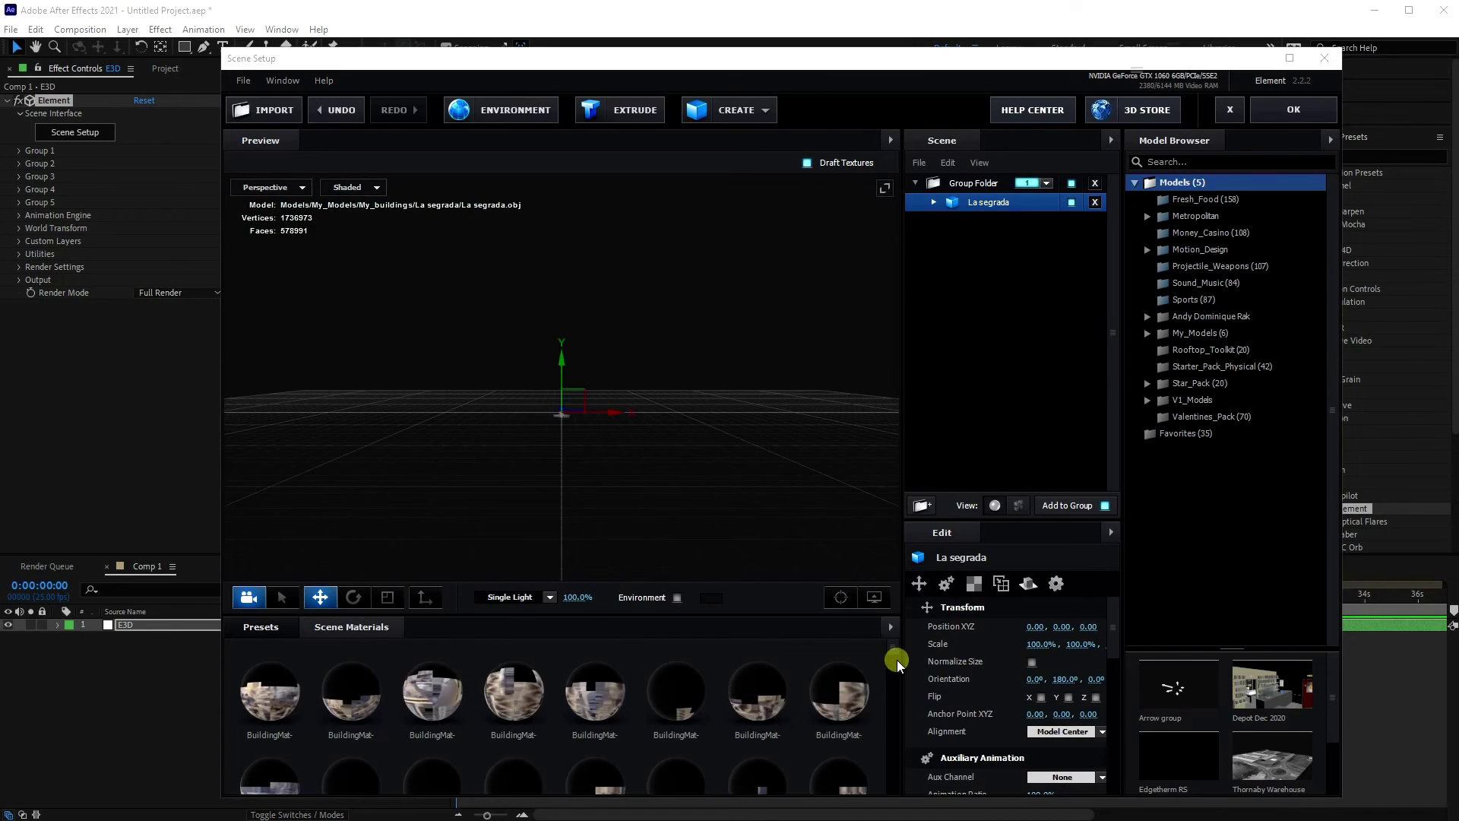
Enable Normalize Size for the model, check the preview, and apply the scene setup
scroll(896, 661, down, 1)
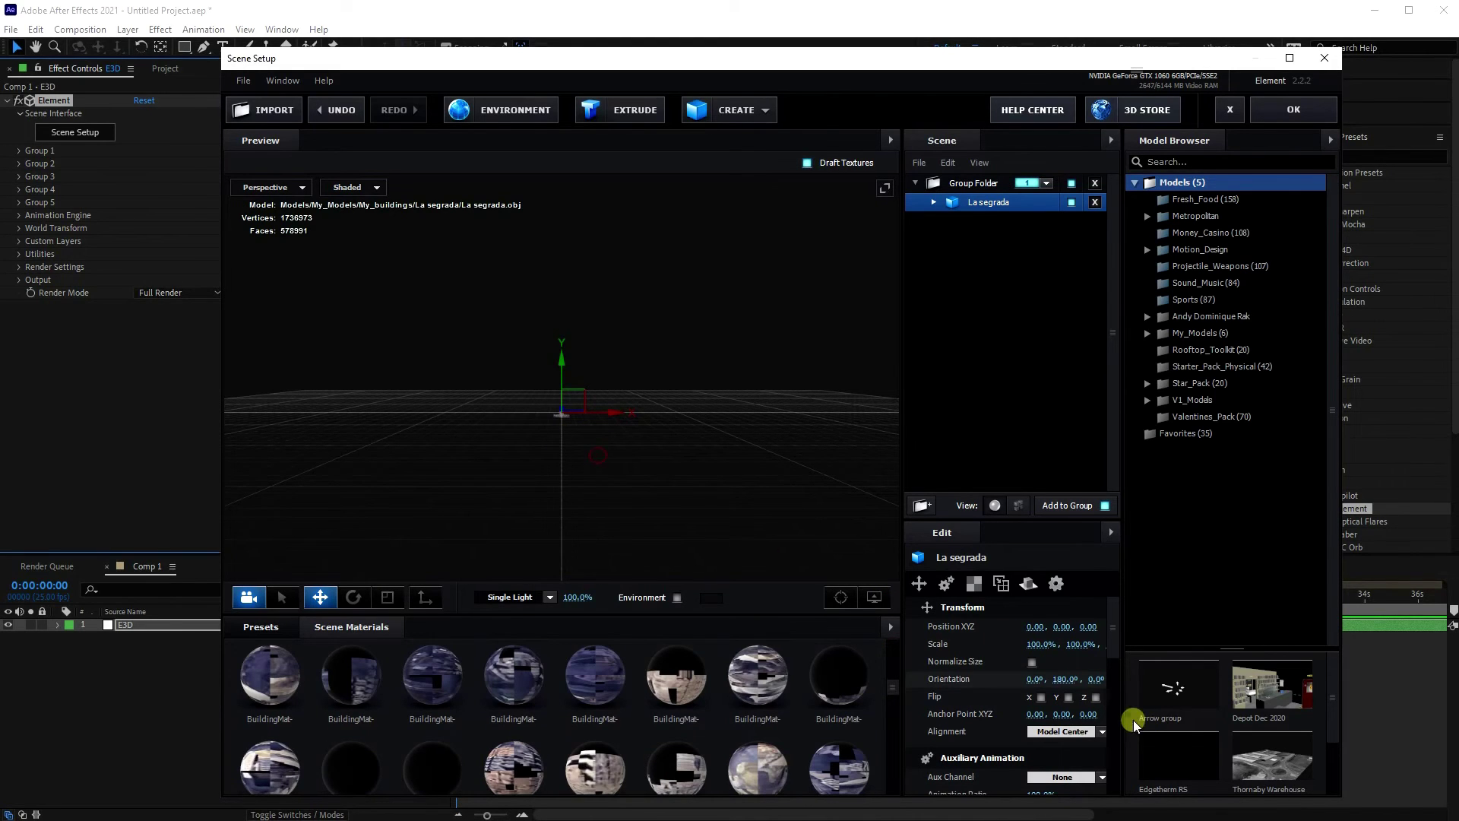
click(1032, 663)
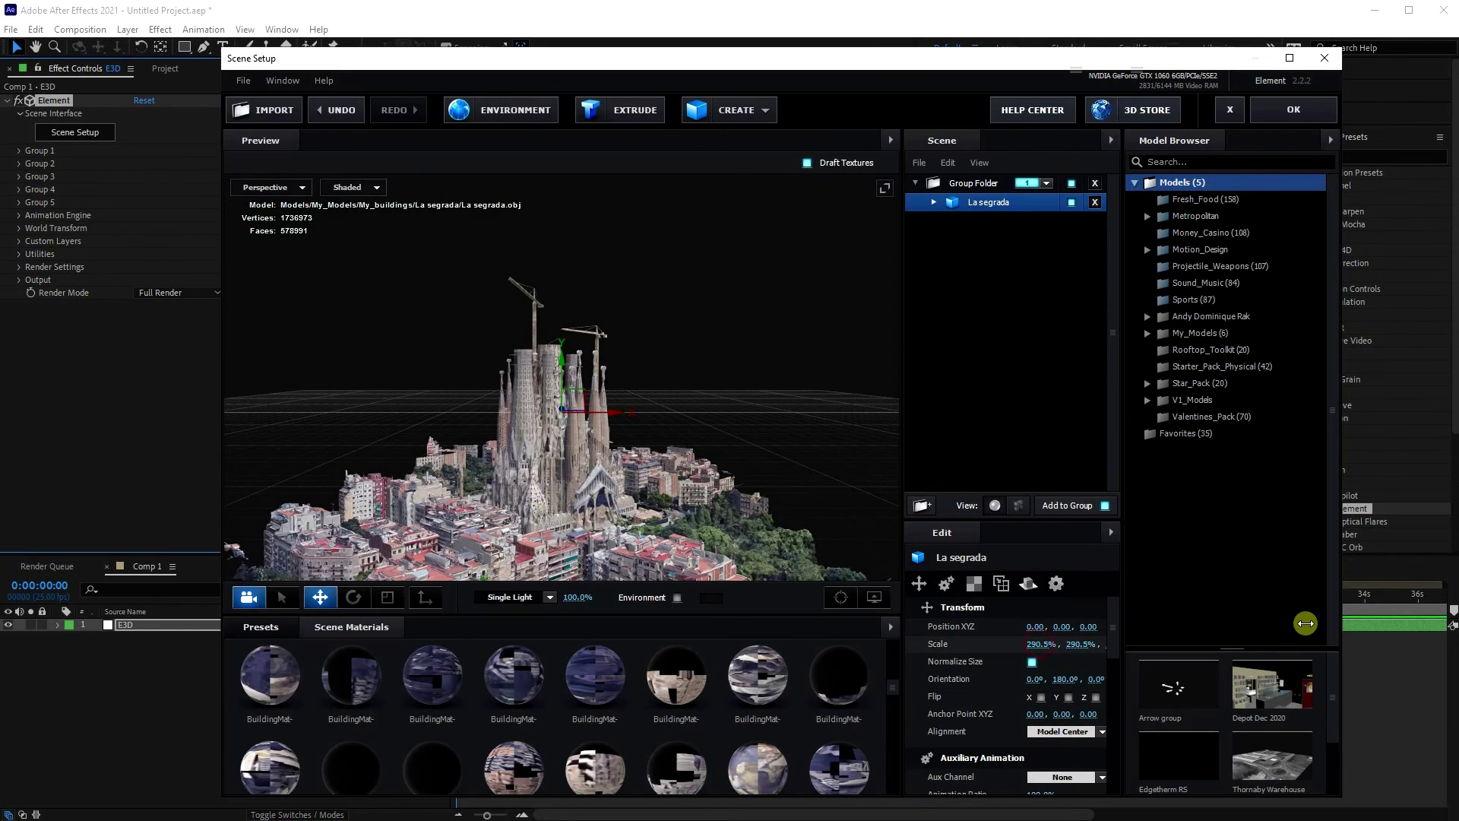
mouse_move(719, 403)
mouse_down()
mouse_move(665, 421)
mouse_move(590, 412)
mouse_move(713, 377)
mouse_move(745, 398)
mouse_move(694, 404)
mouse_move(722, 380)
mouse_up()
click(1296, 111)
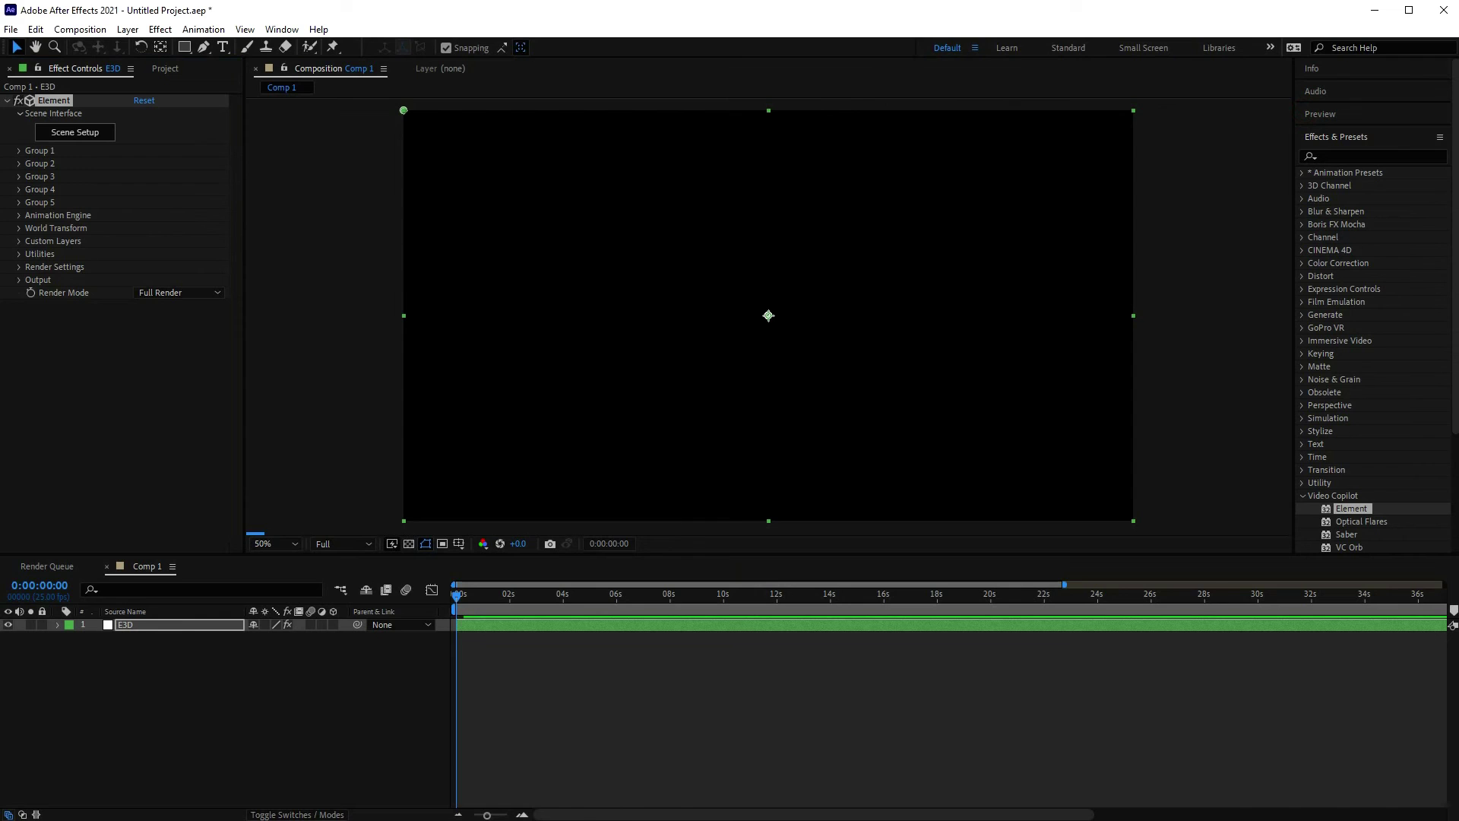
Add a new Camera 1 layer to Comp 1 with default settings
click(291, 721)
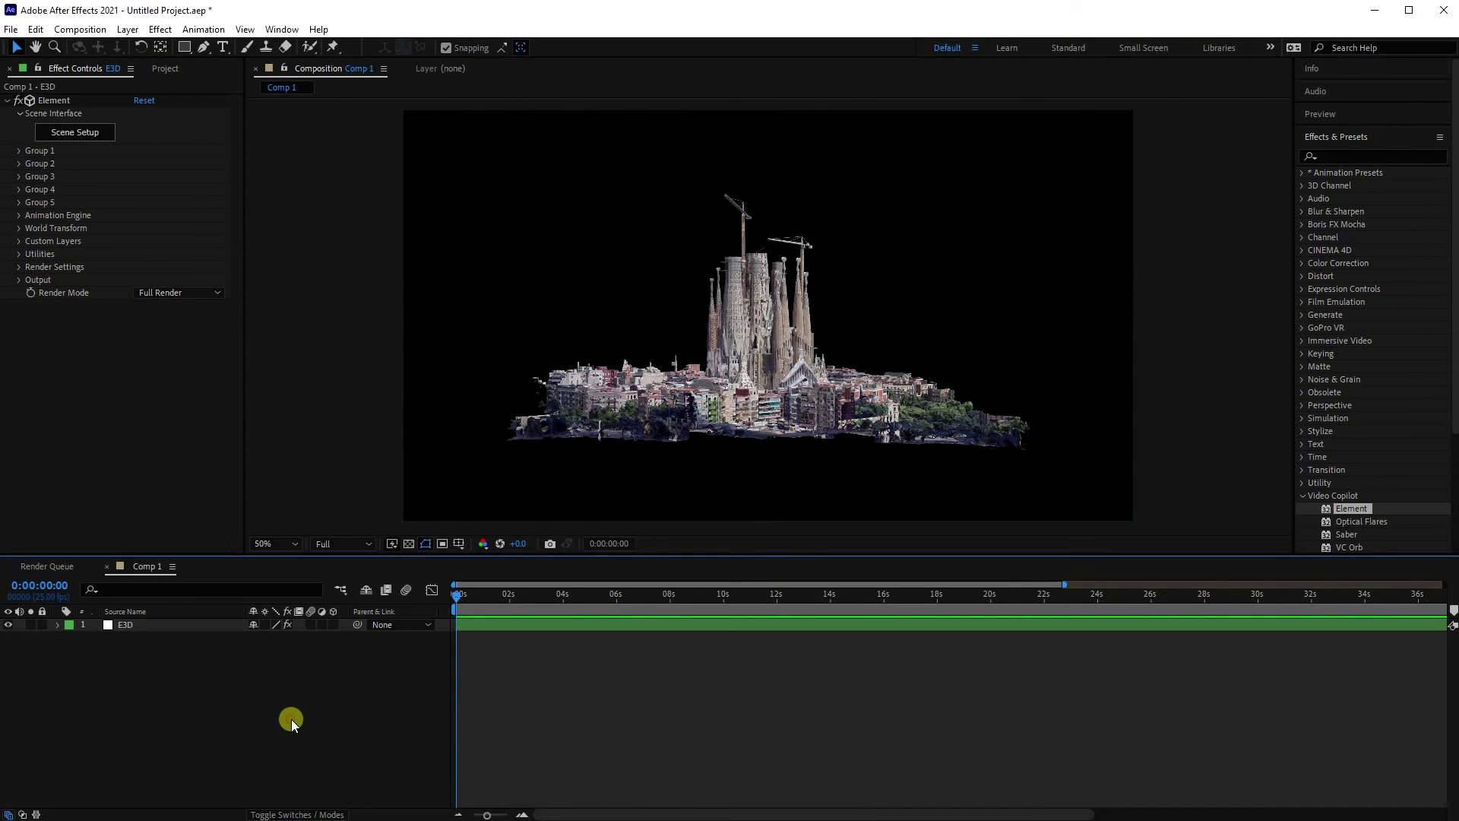
right_click(328, 694)
mouse_move(471, 714)
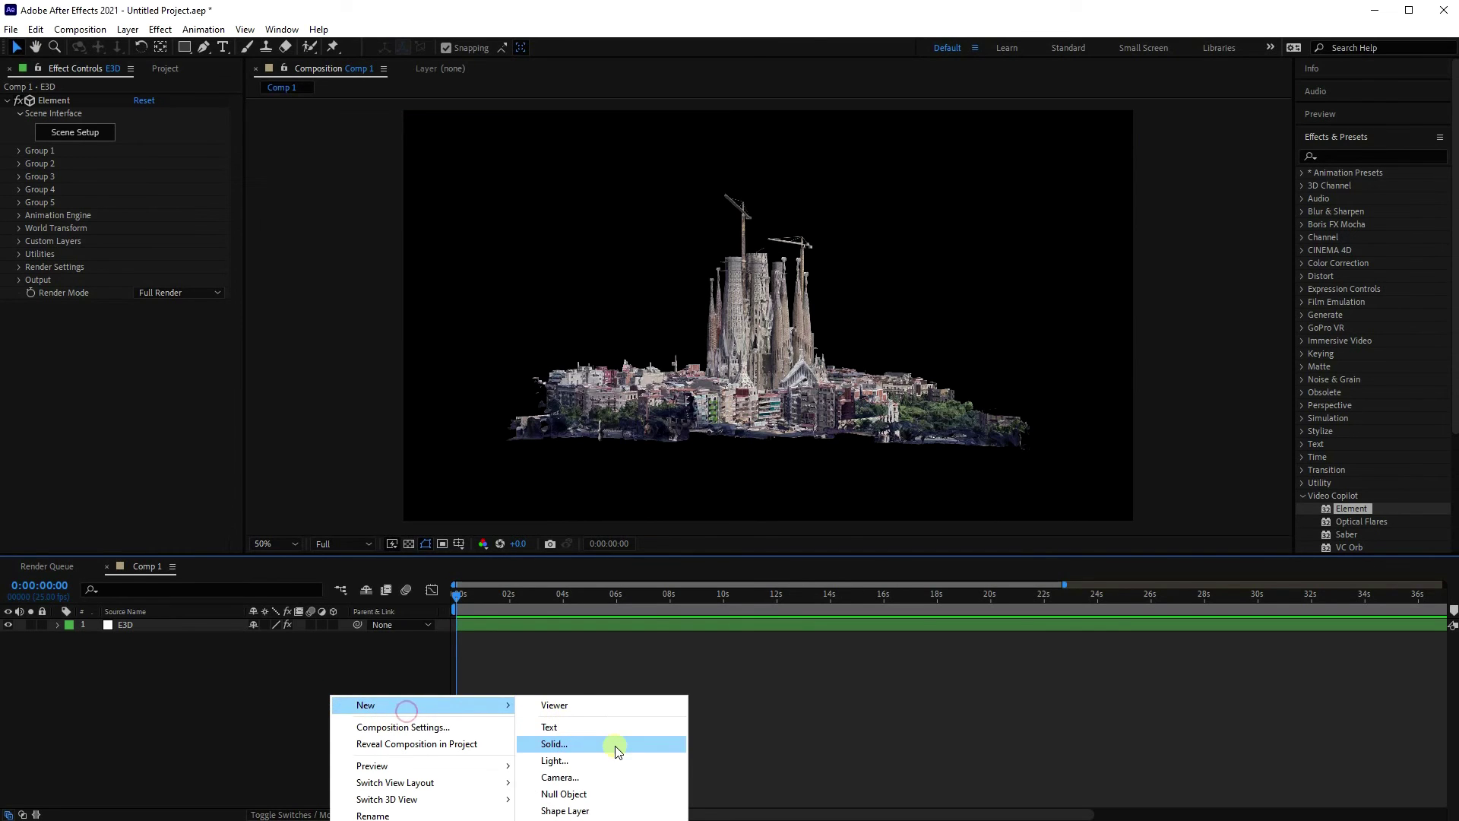
click(620, 778)
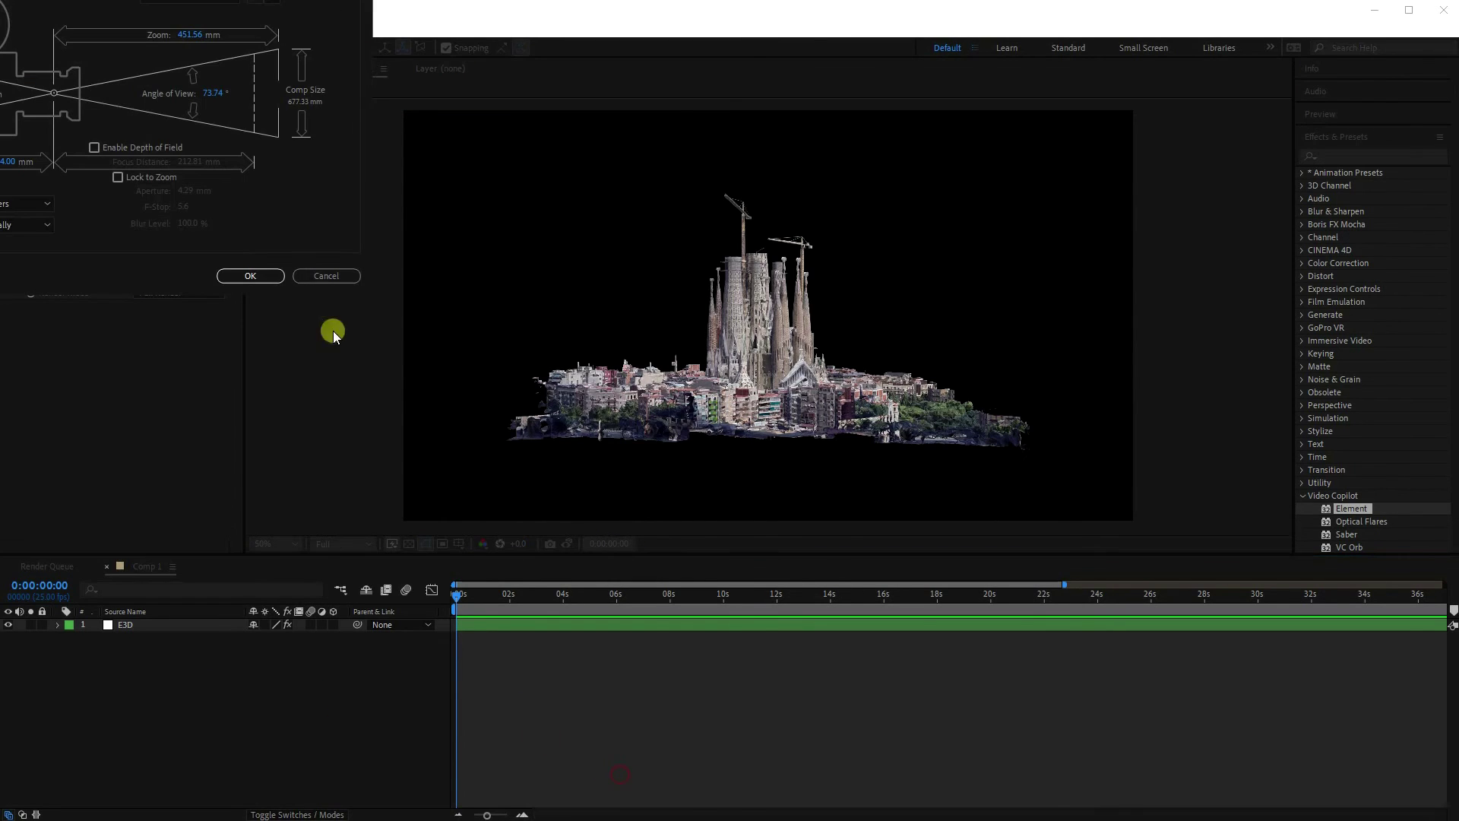
click(261, 278)
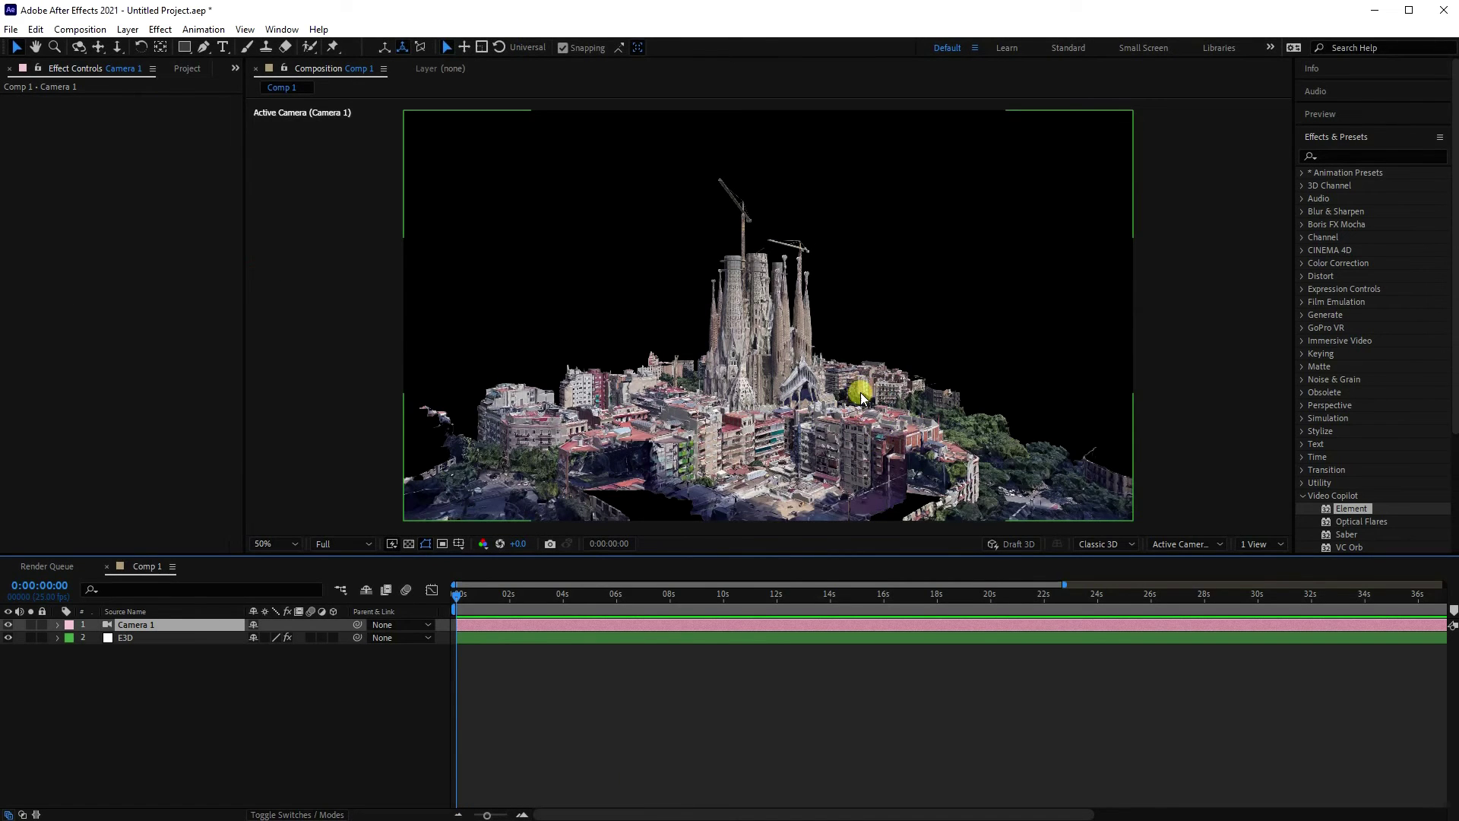
Orbit, pan and dolly Camera 1 to frame the cathedral closer among the city blocks
key(c)
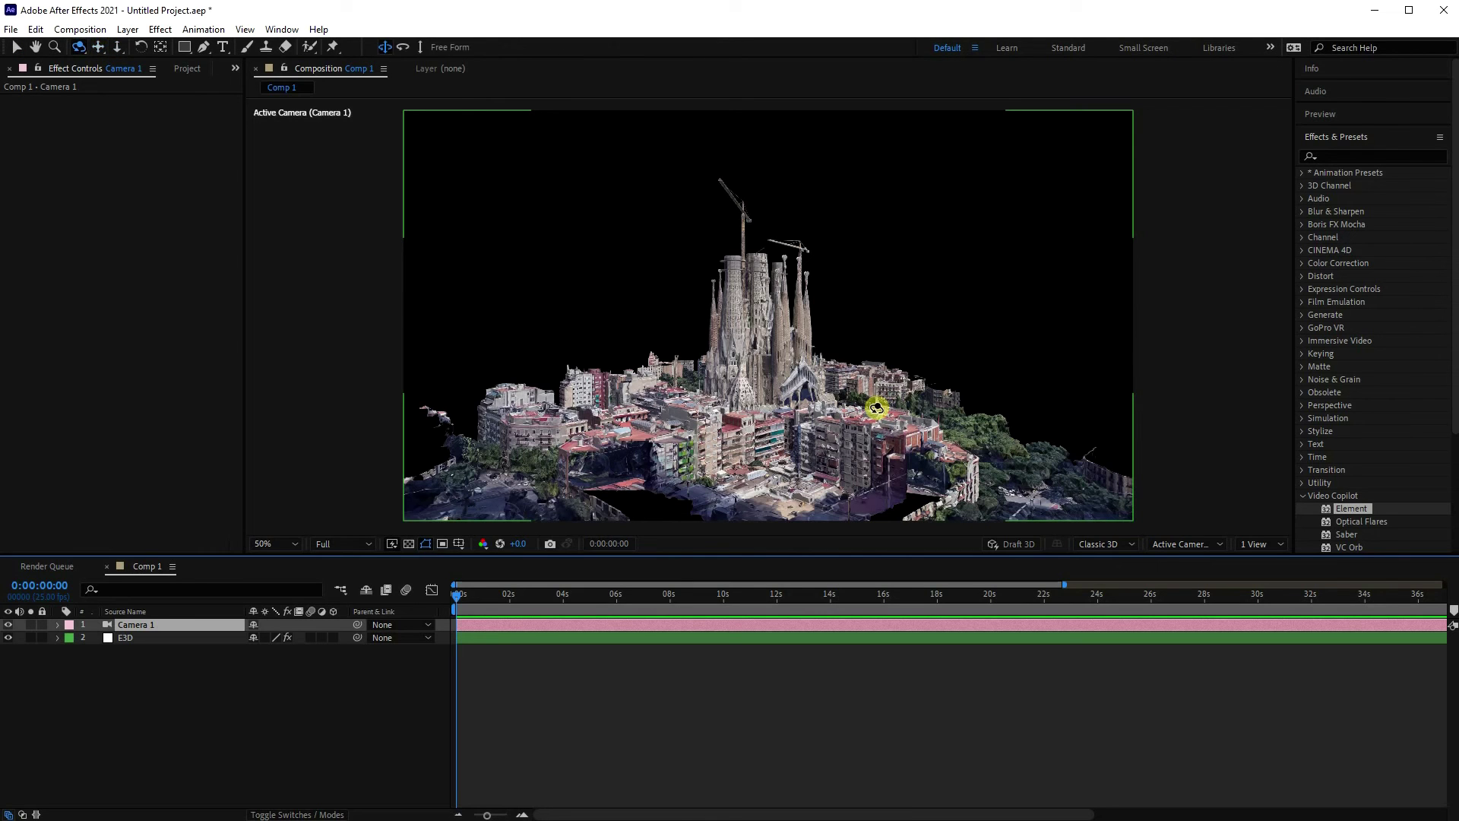
mouse_move(880, 410)
mouse_down()
mouse_move(854, 417)
mouse_move(873, 422)
mouse_up()
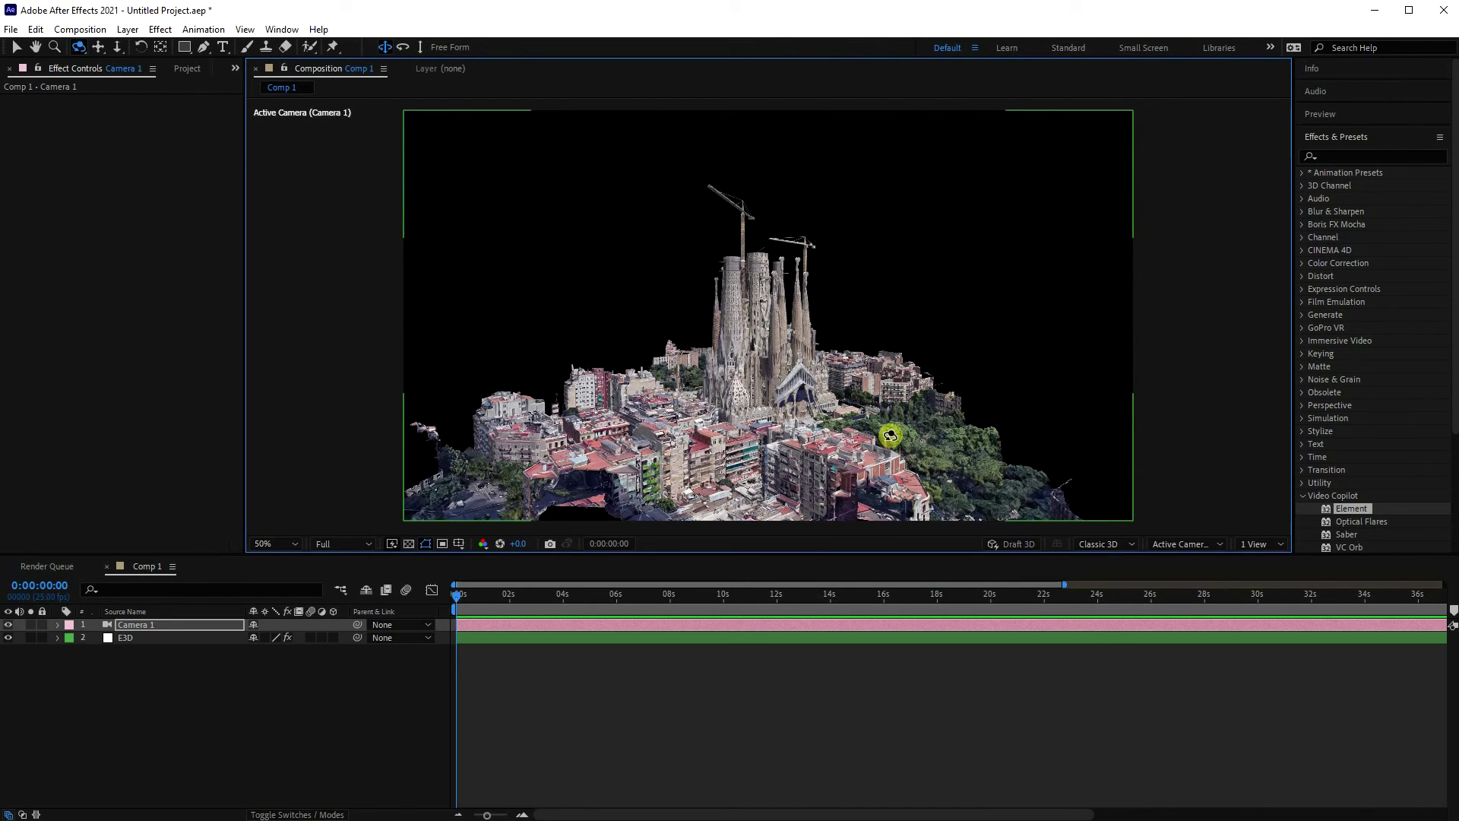
key(c)
key(c)
drag(872, 425, 860, 377)
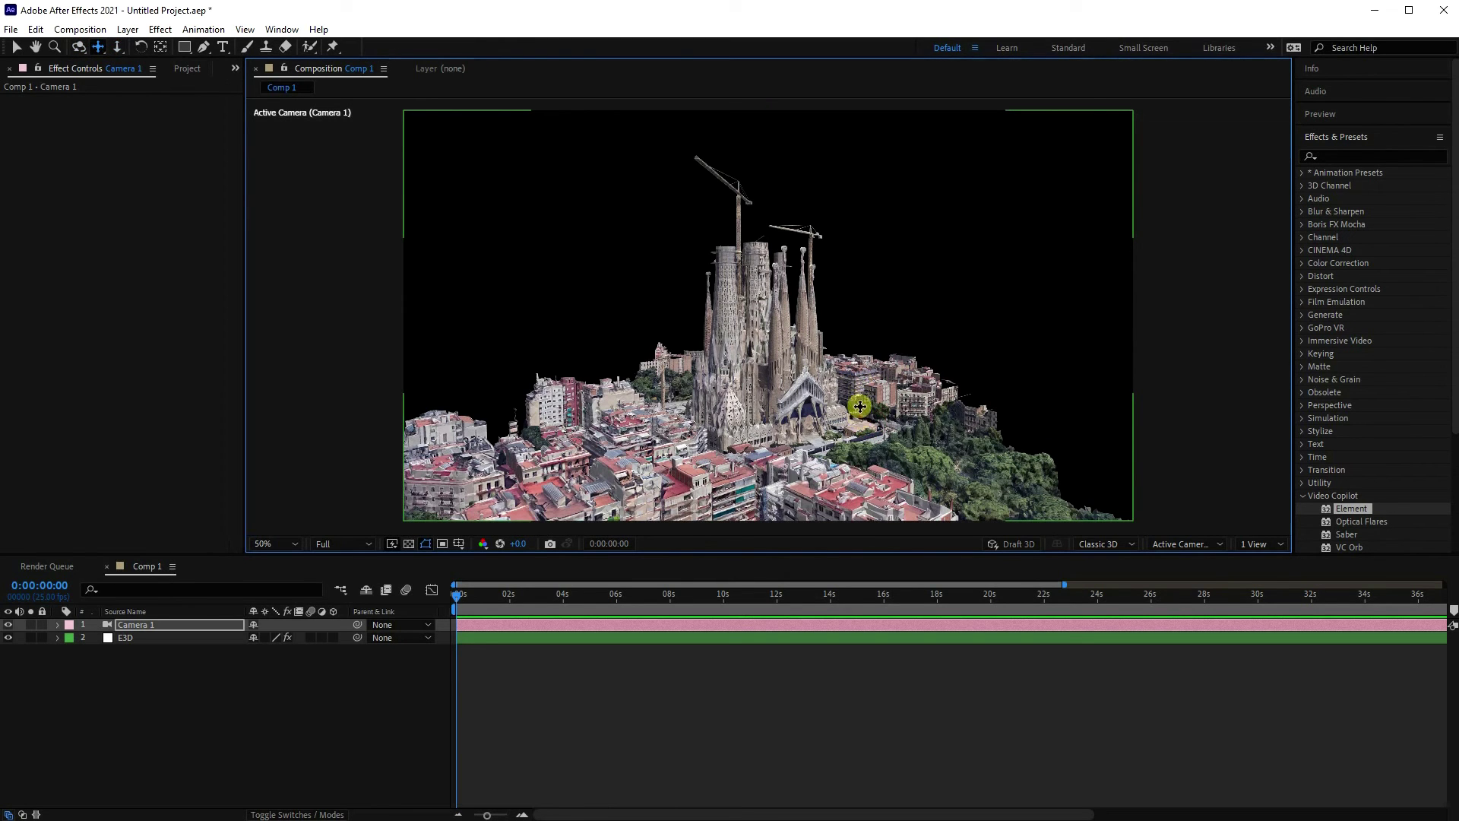
mouse_move(860, 407)
mouse_down()
mouse_move(866, 374)
mouse_move(867, 407)
mouse_up()
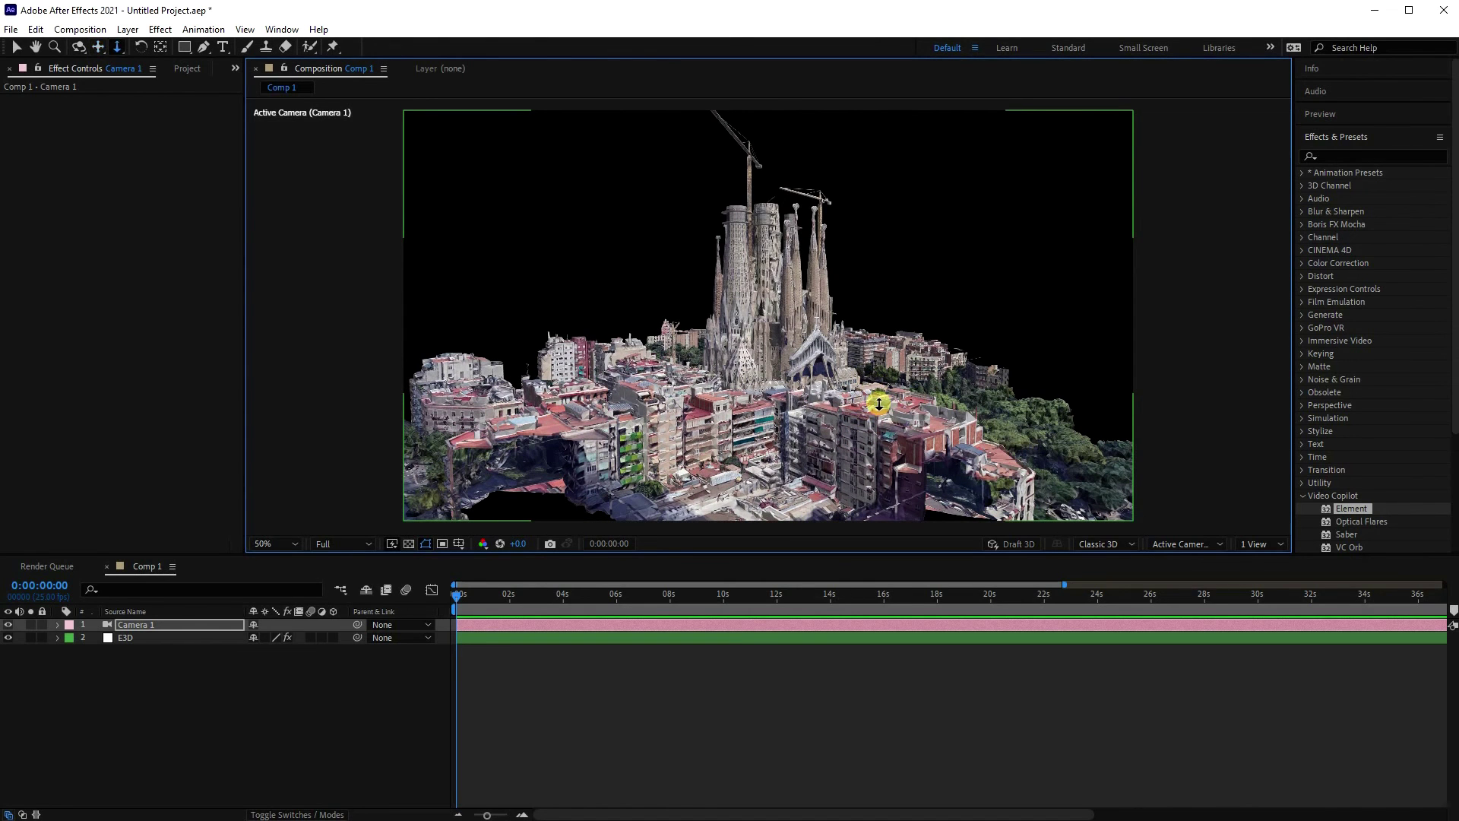
drag(852, 408, 842, 404)
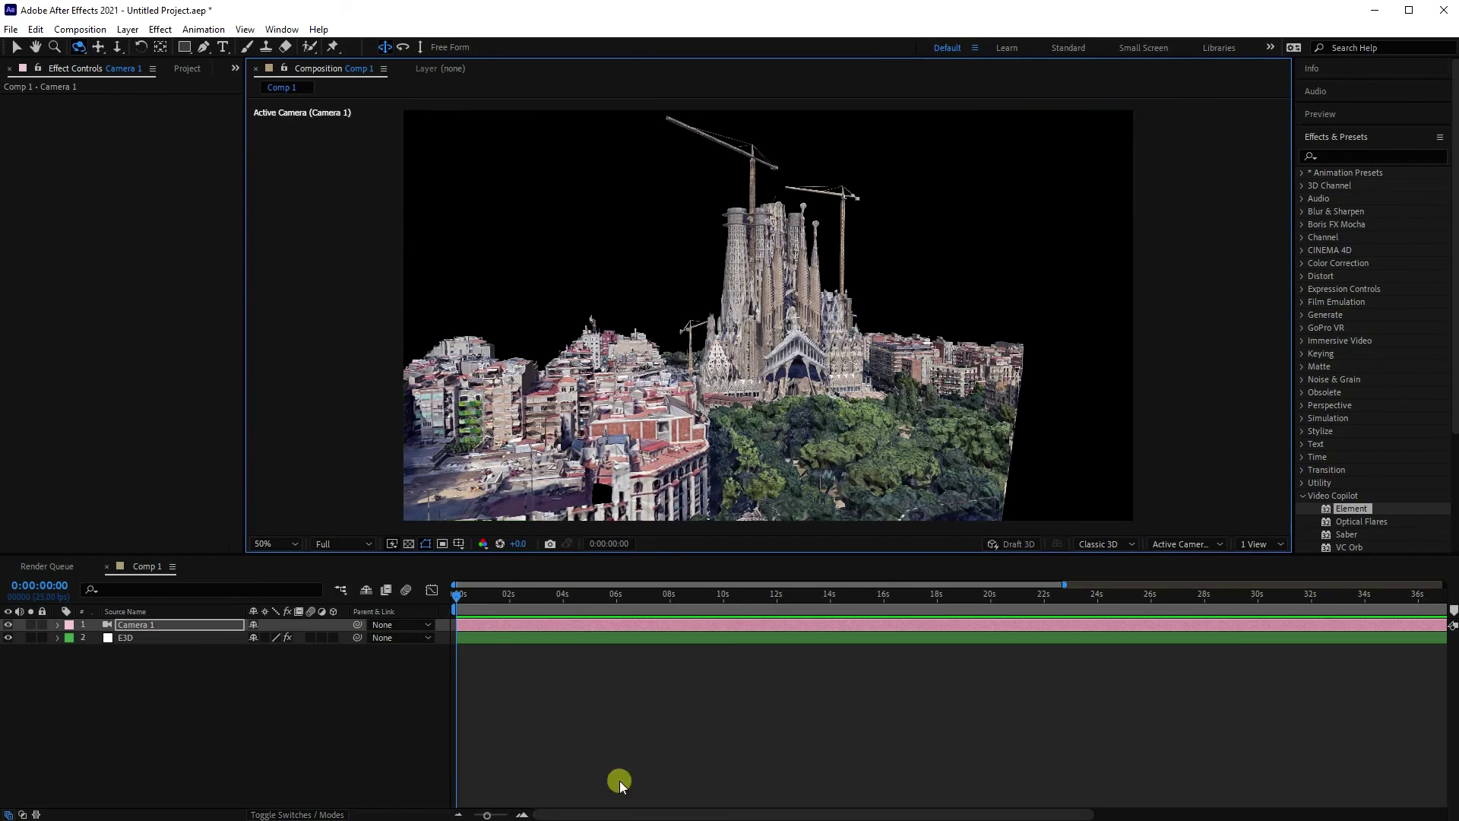
click(511, 634)
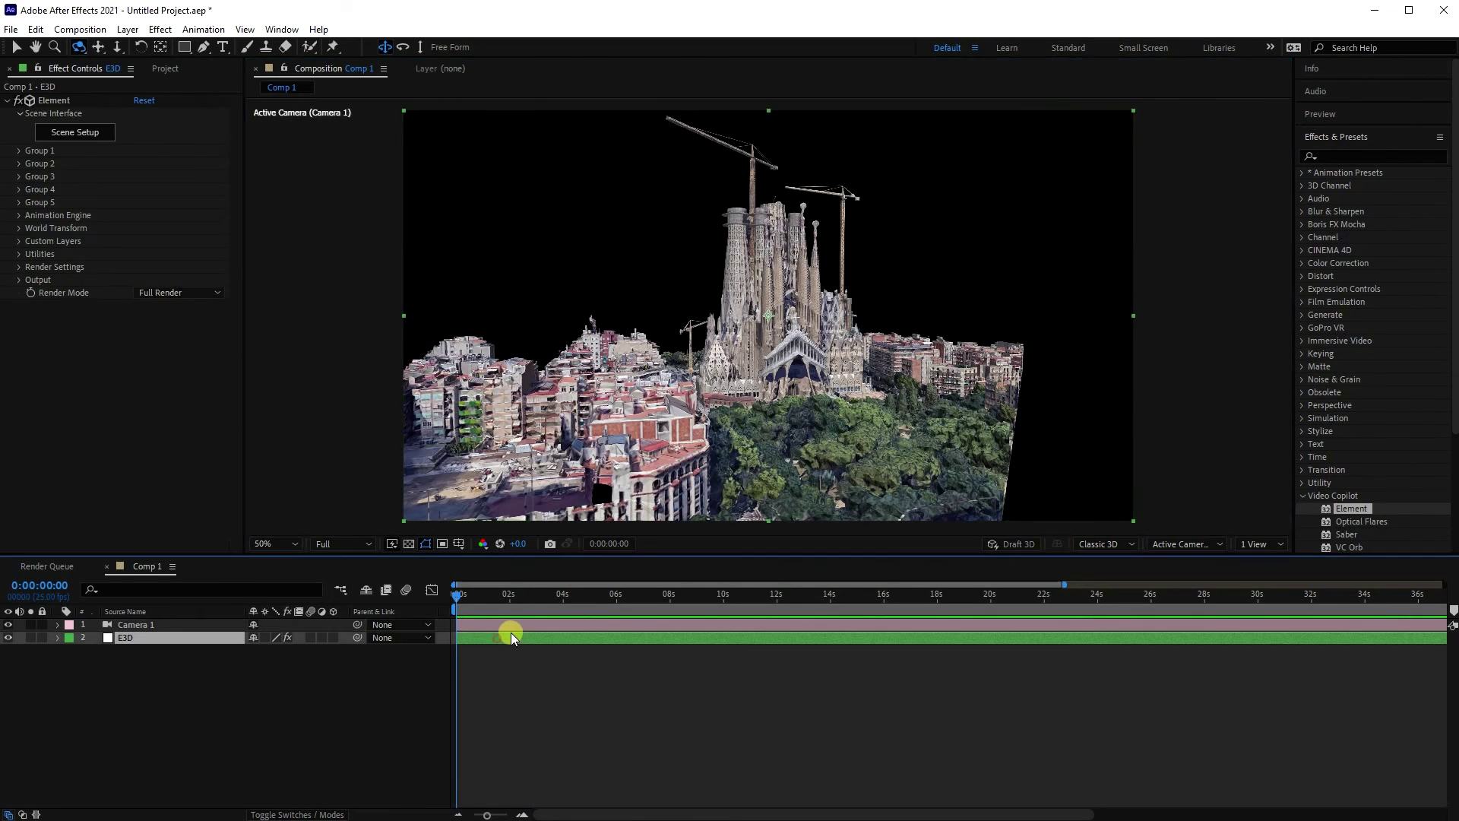
Enable ambient occlusion in the E3D layer's Element render settings
click(20, 267)
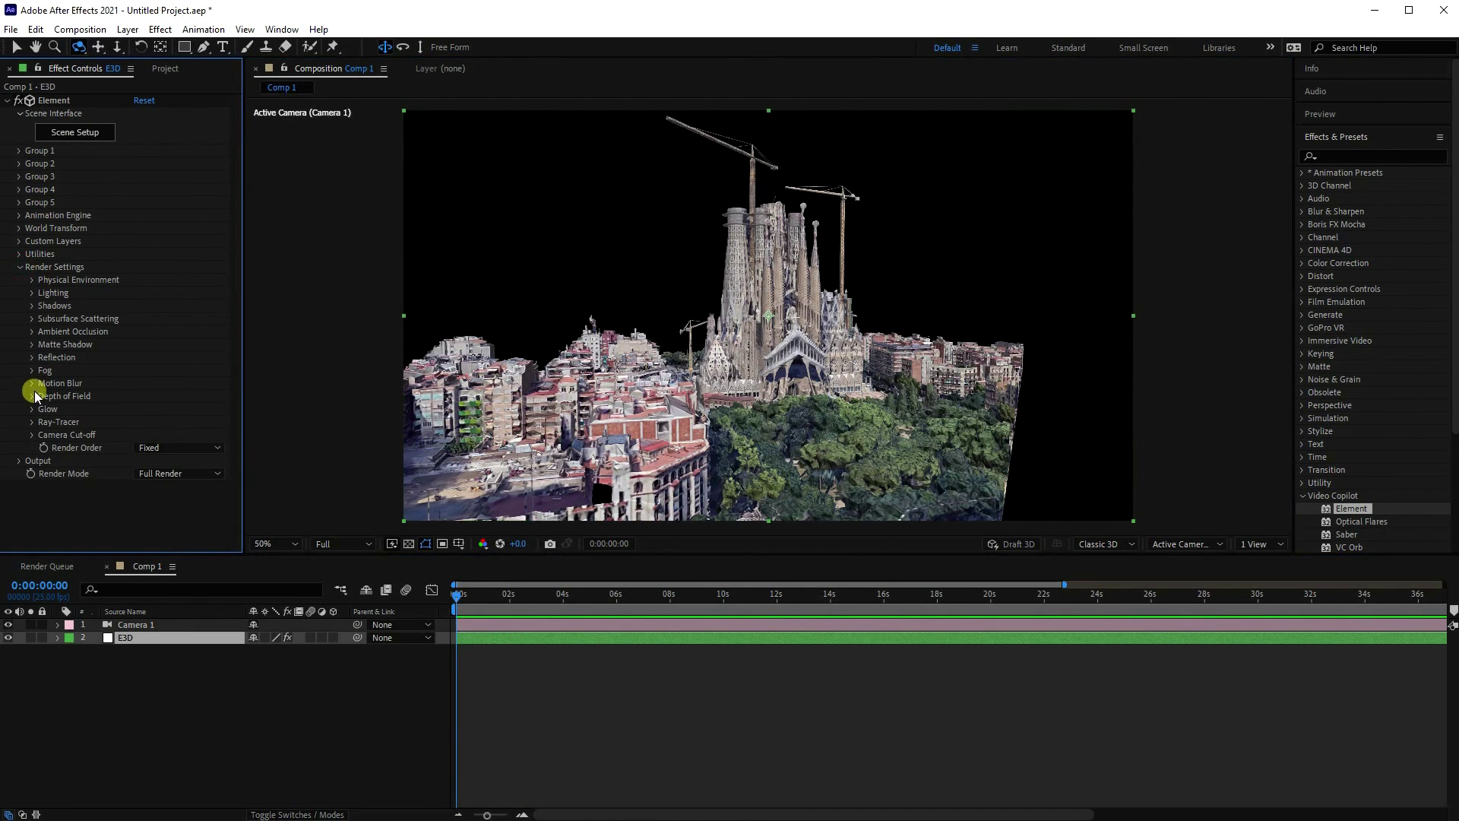
click(32, 332)
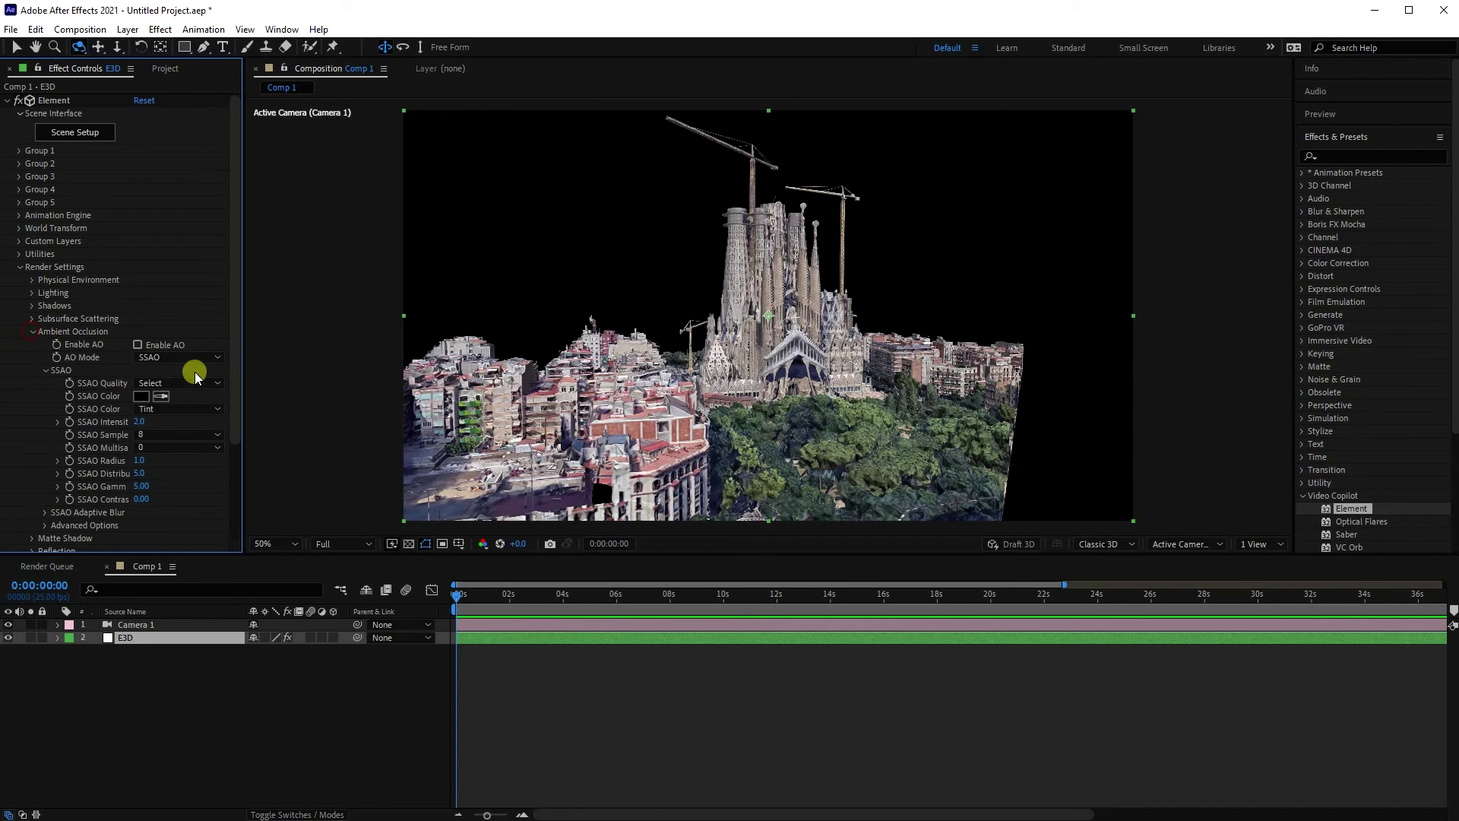
click(136, 344)
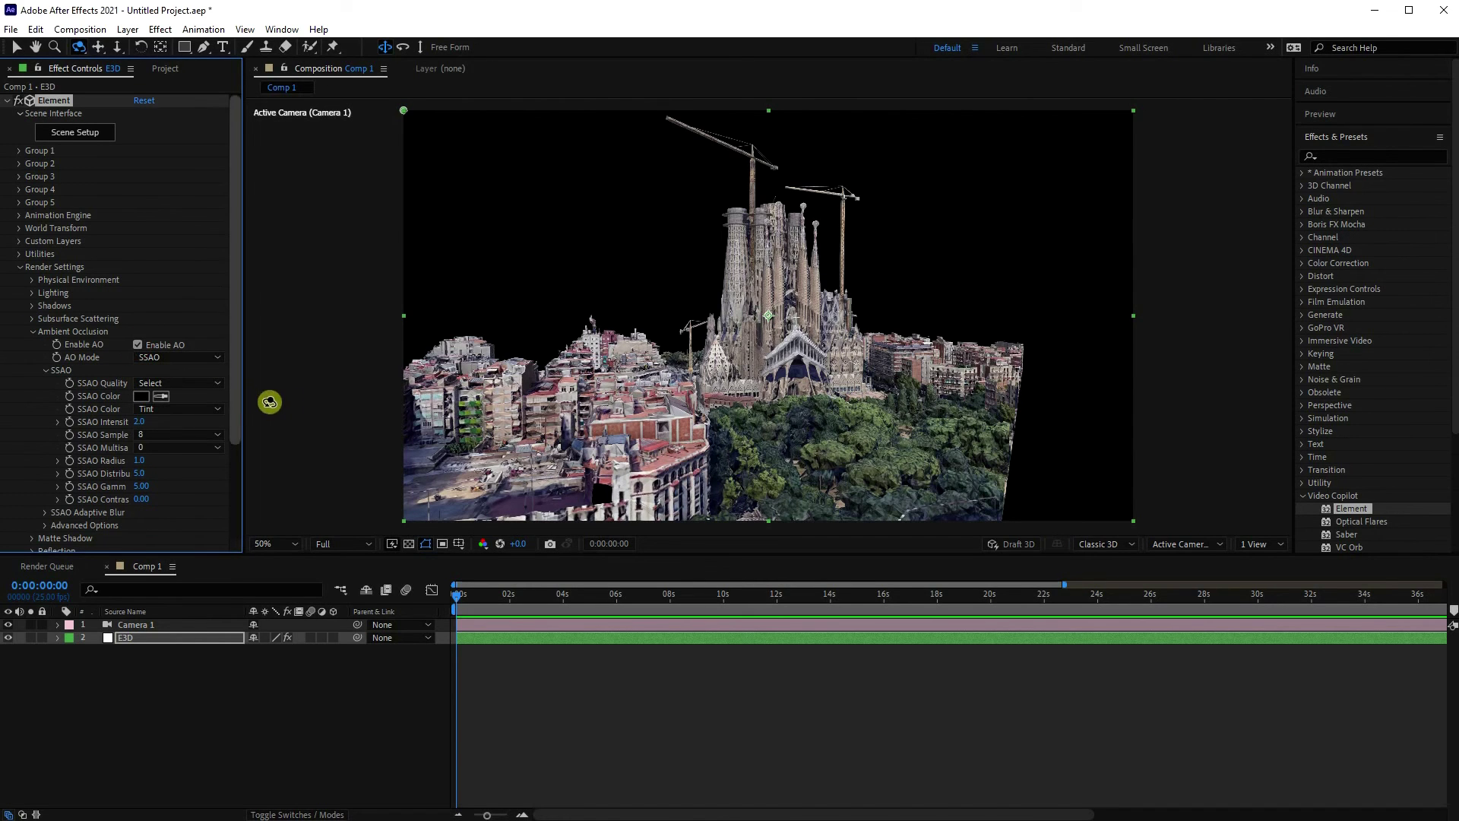
Set SSAO intensity to 4.0 and SSAO radius to 0.1
click(140, 421)
text(2)
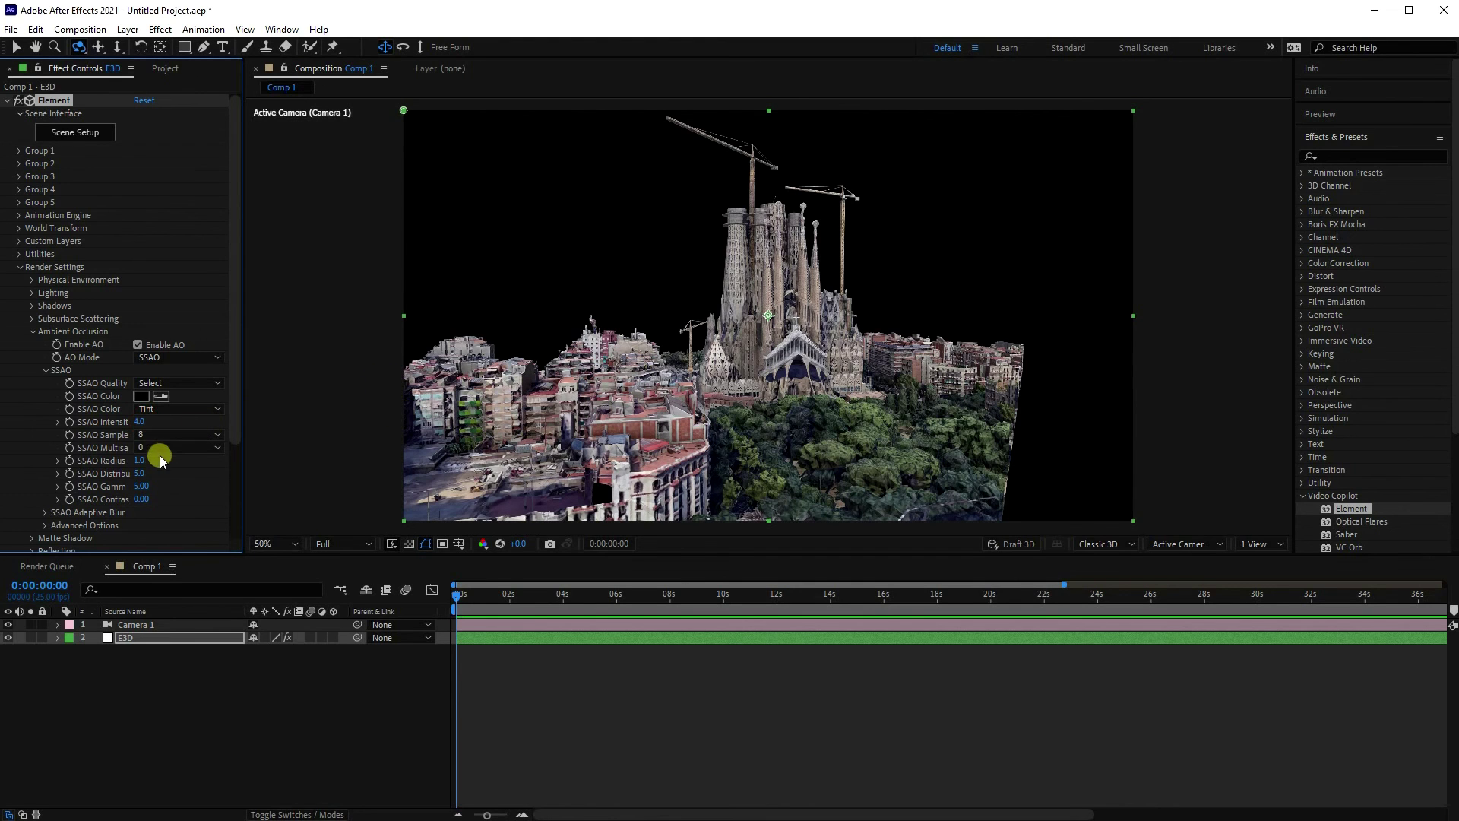
click(144, 460)
text(2)
key(Return)
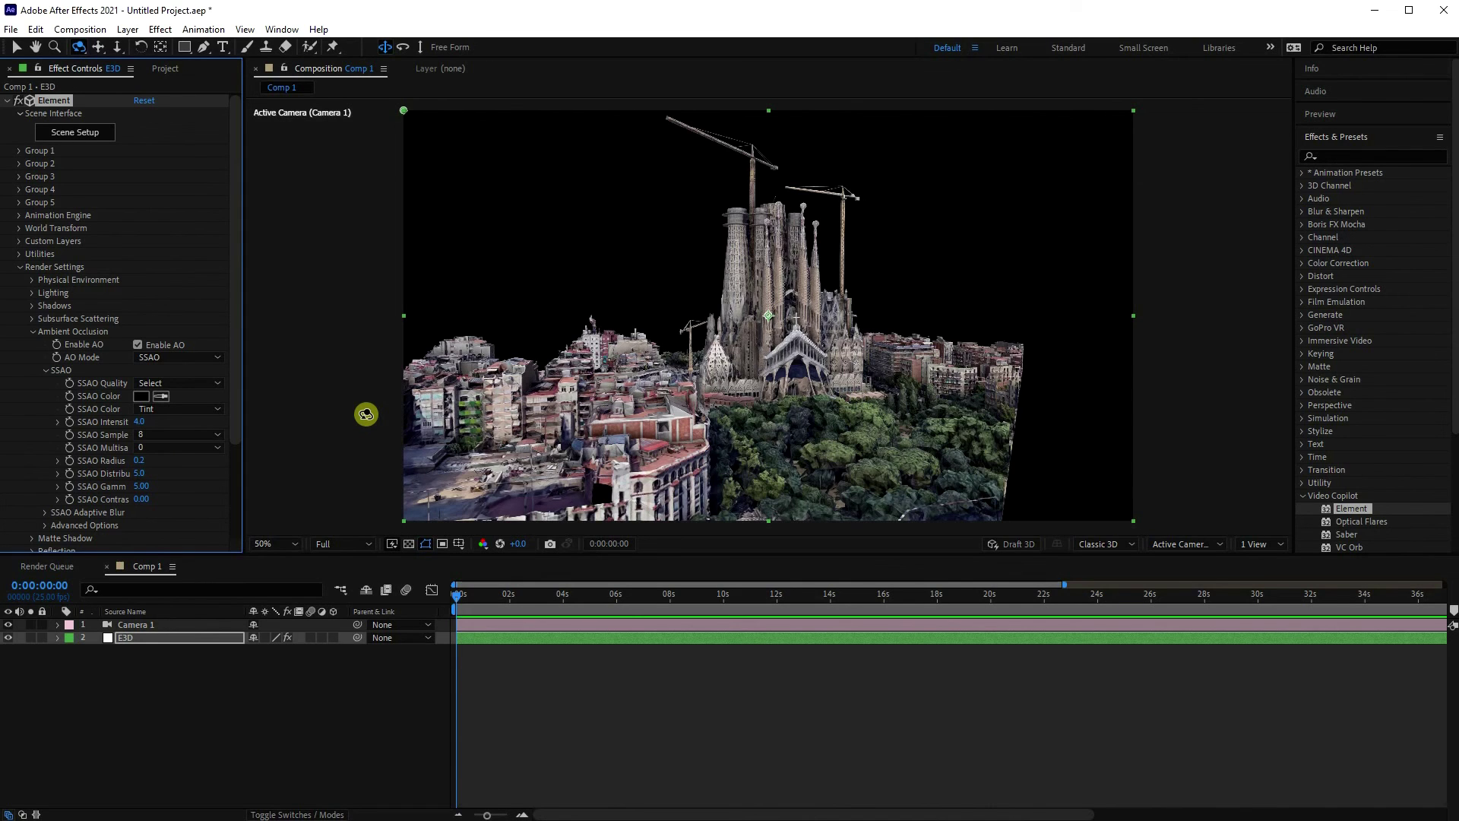
click(137, 461)
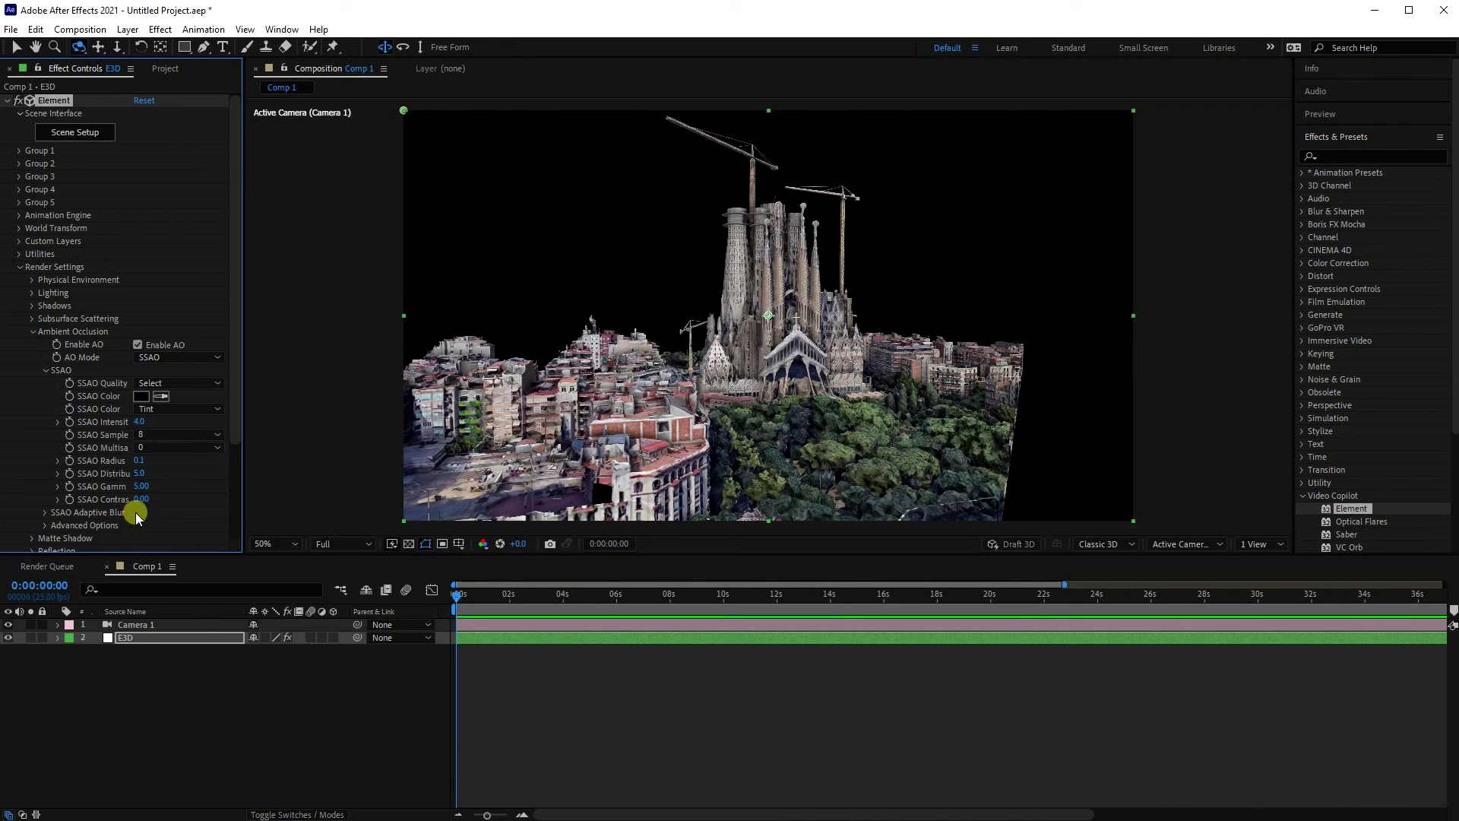
right_click(180, 727)
Add a shadow-casting Parallel Light 1 in pale yellow (FFF4CC) to light the city model
mouse_move(266, 738)
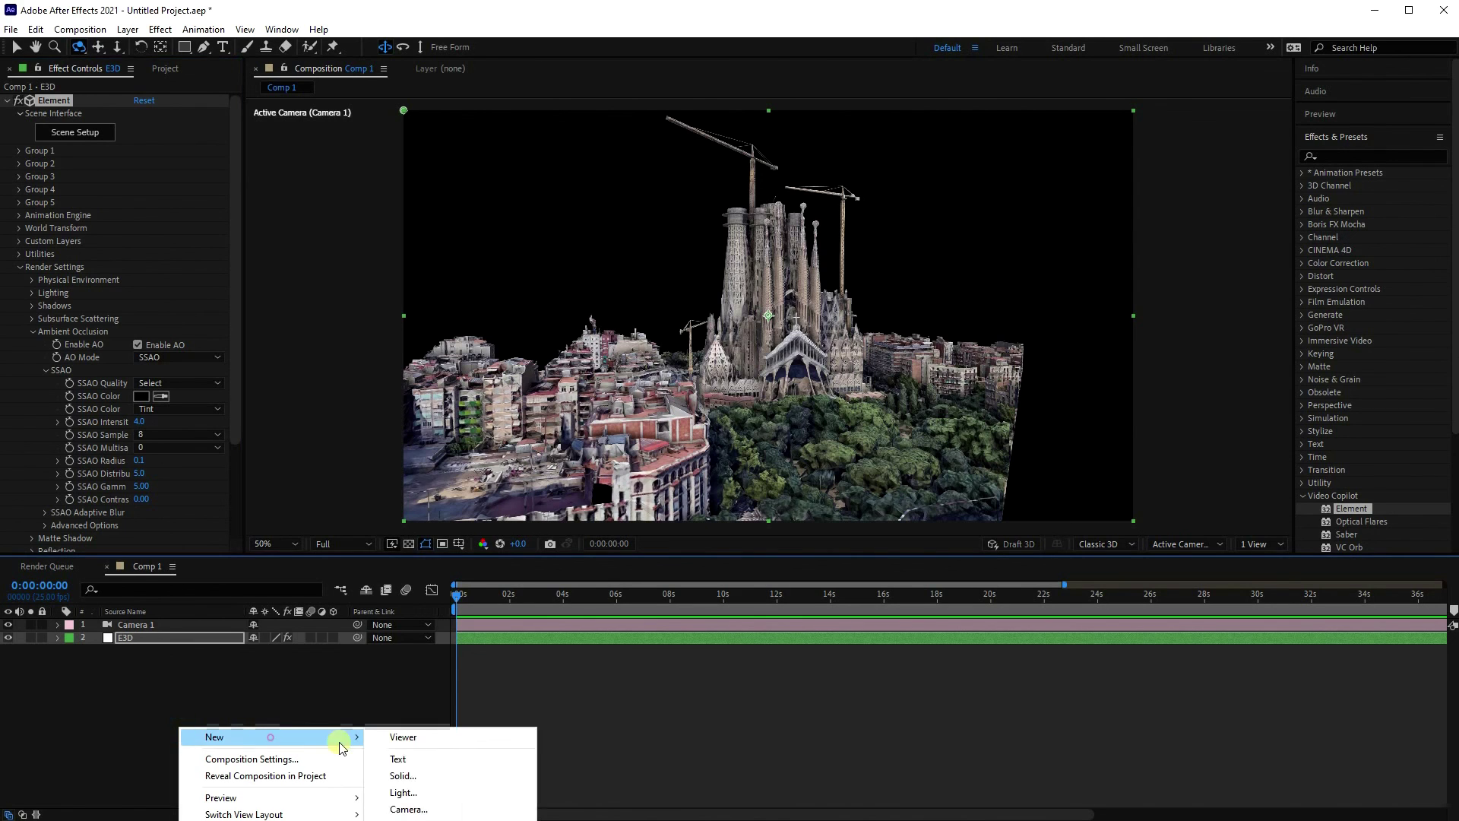
click(456, 789)
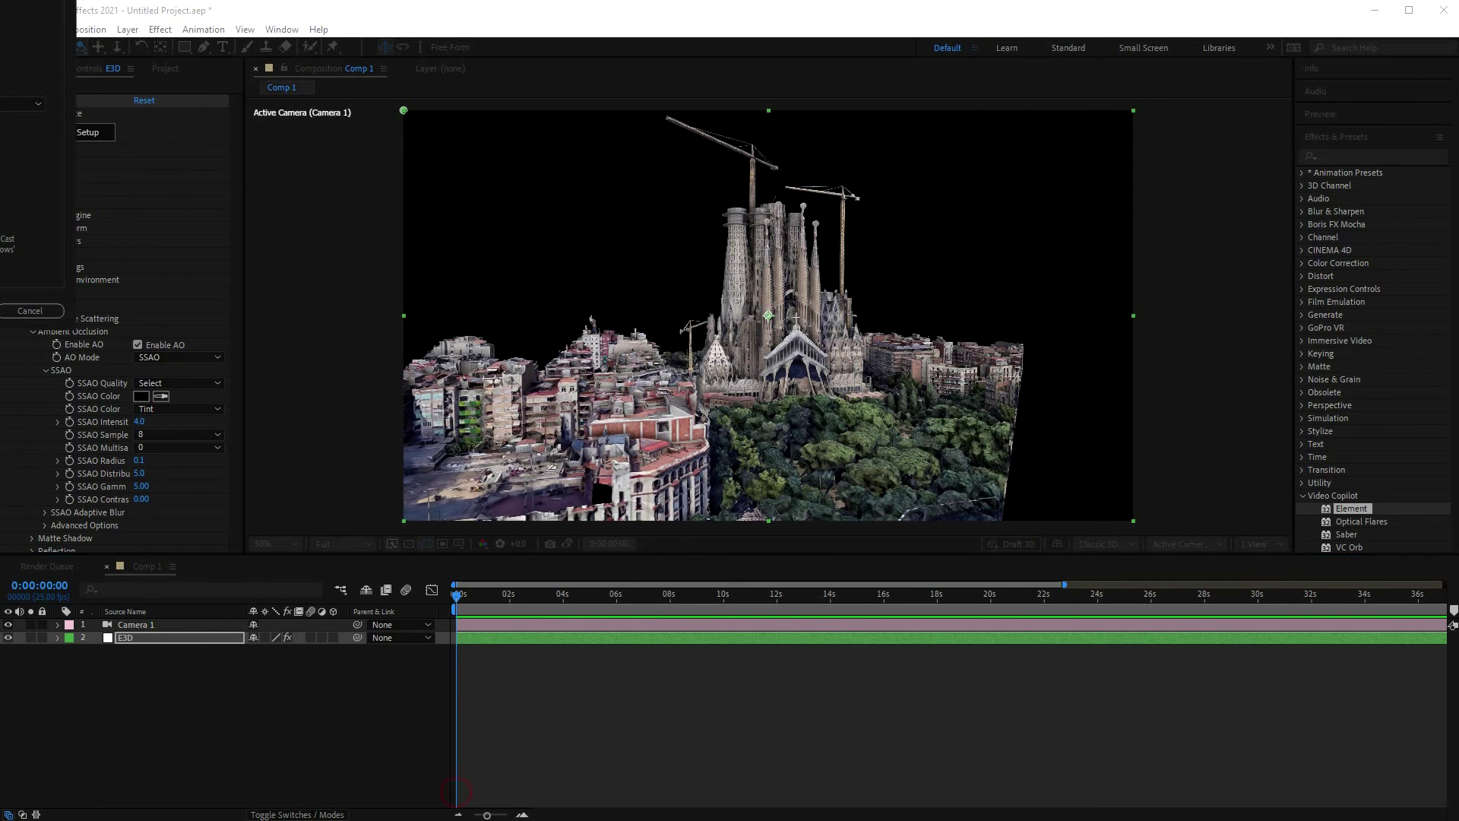
click(790, 323)
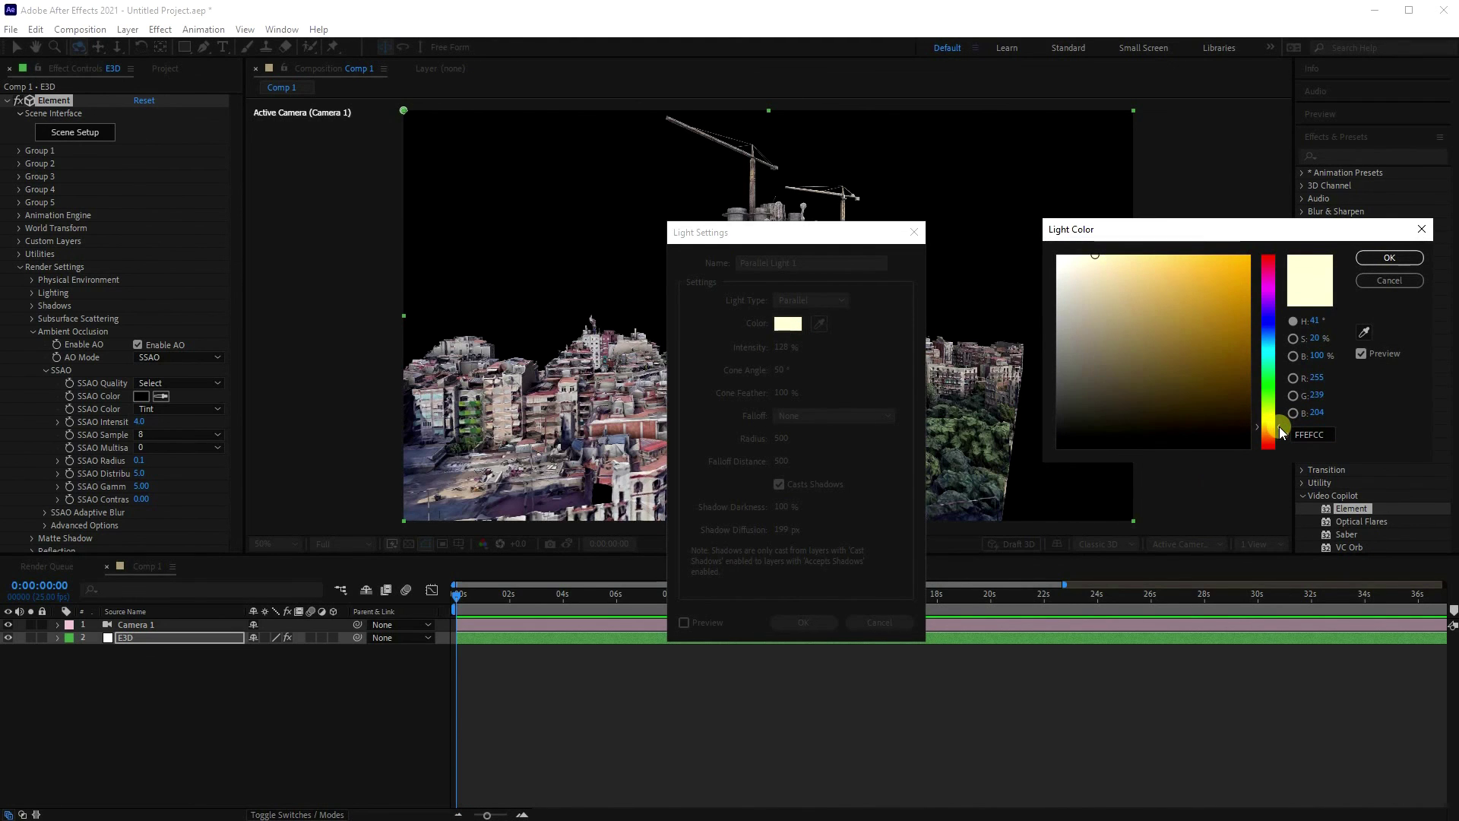
click(1390, 257)
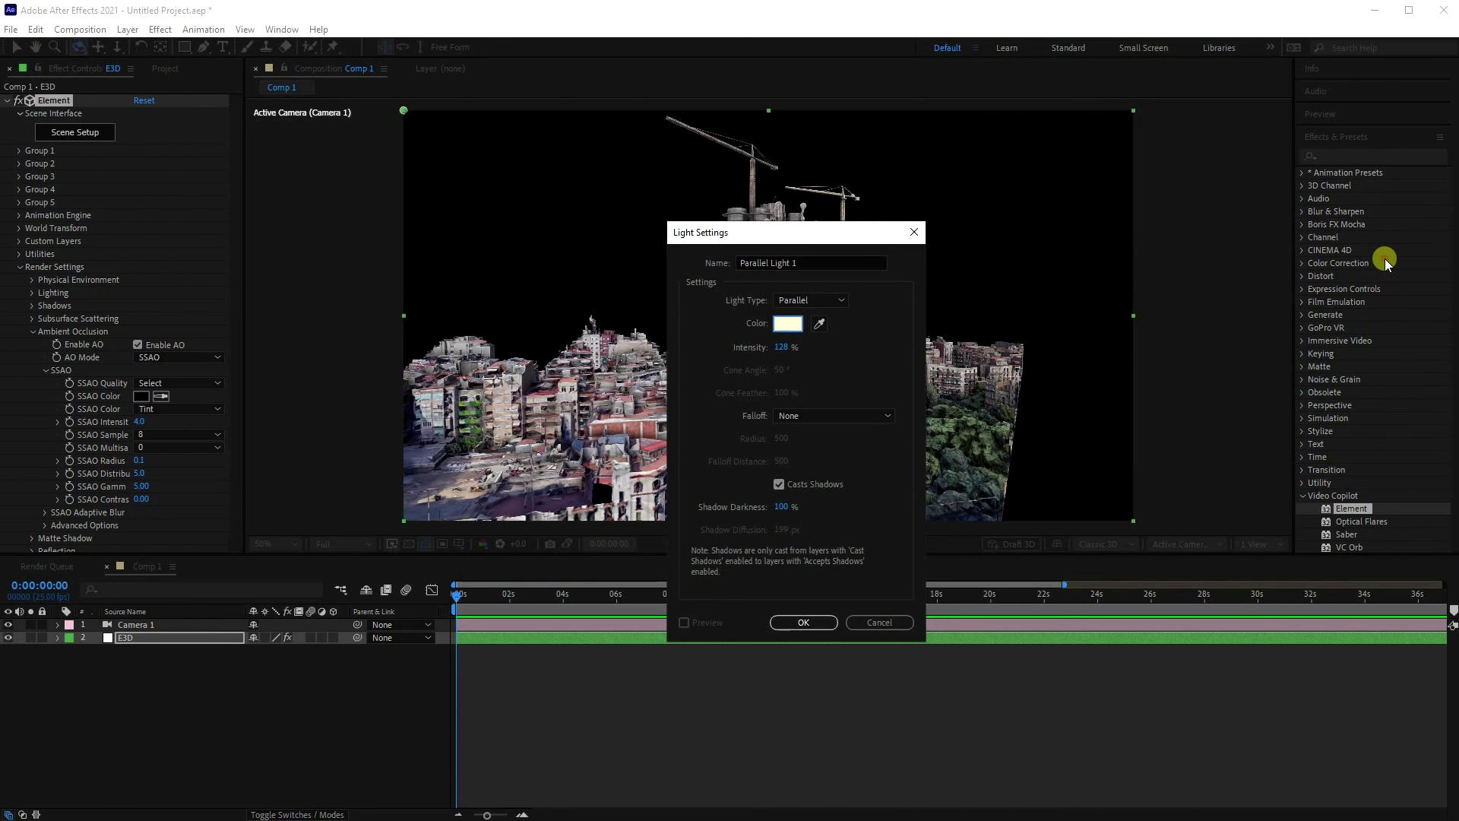
click(798, 628)
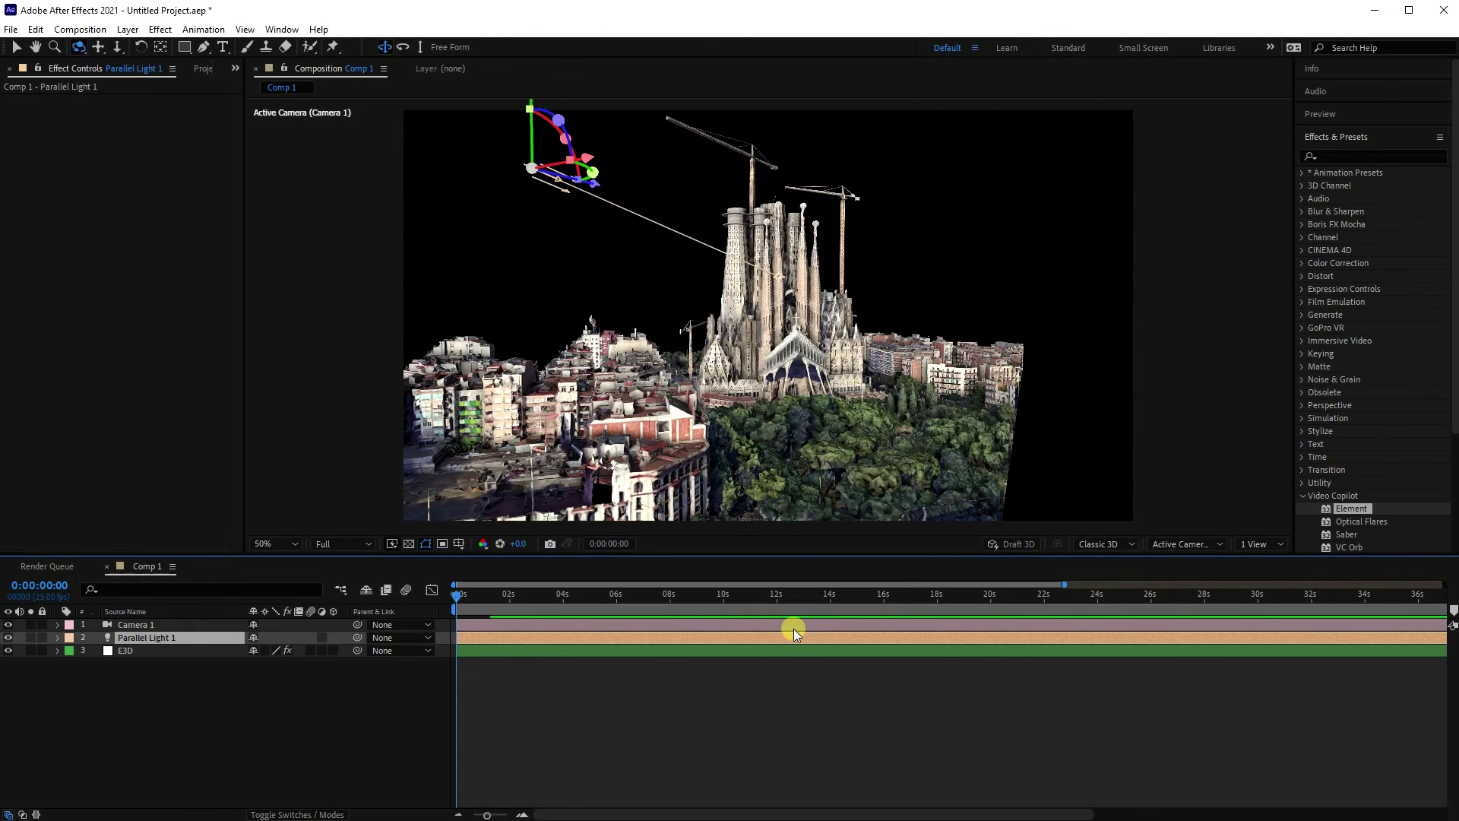